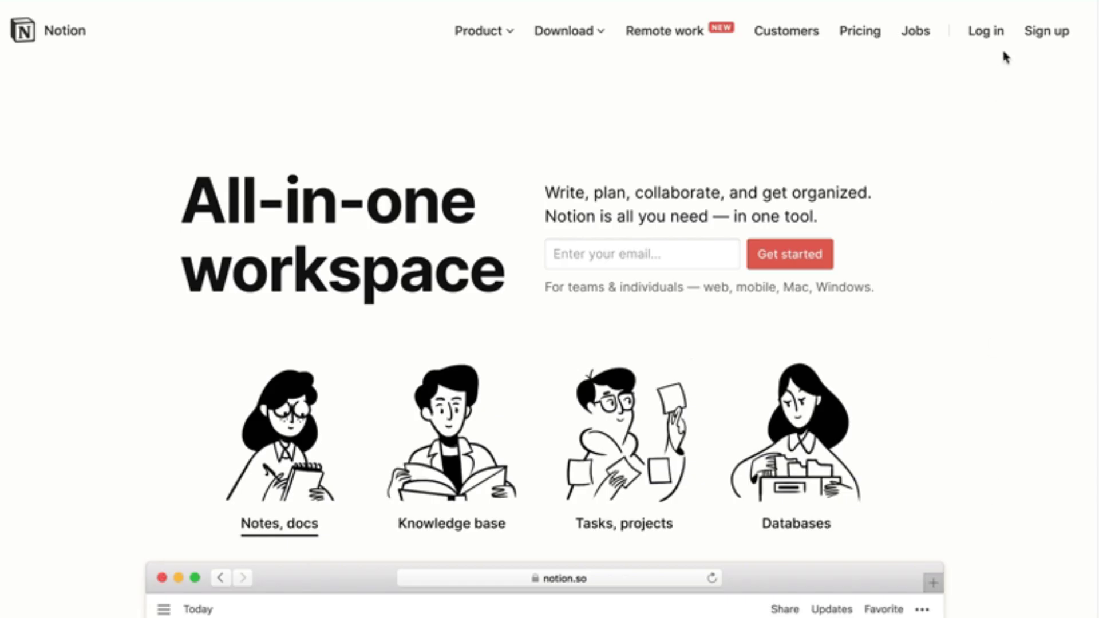
Go to the Notion sign-up page showing the 'Client' Portal Template's welcome text
left_click(1039, 37)
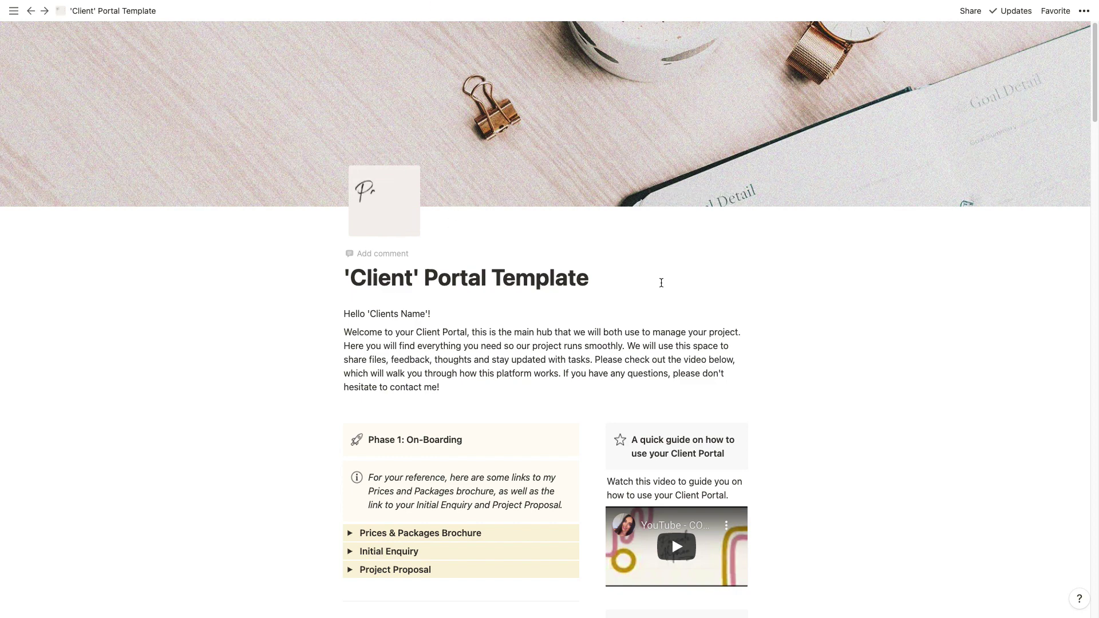
scroll(671, 277, "down", 1)
scroll(672, 277, "up", 1)
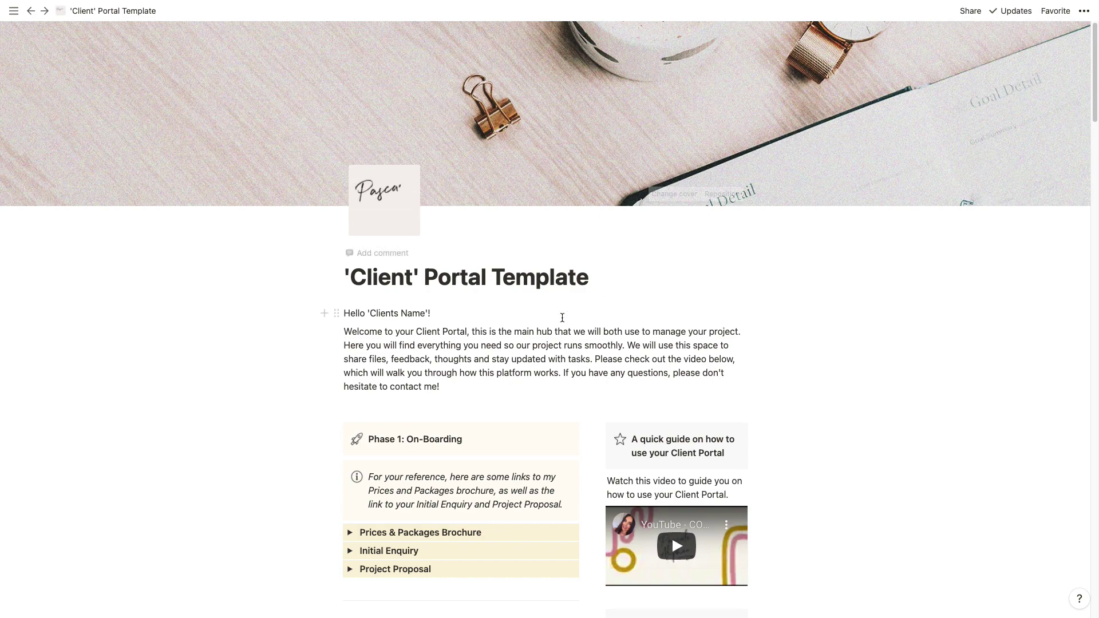
Scroll down through the template's Phase 2 and Phase 3 sections beside Project Information
scroll(562, 317, "down", 9)
scroll(562, 317, "down", 20)
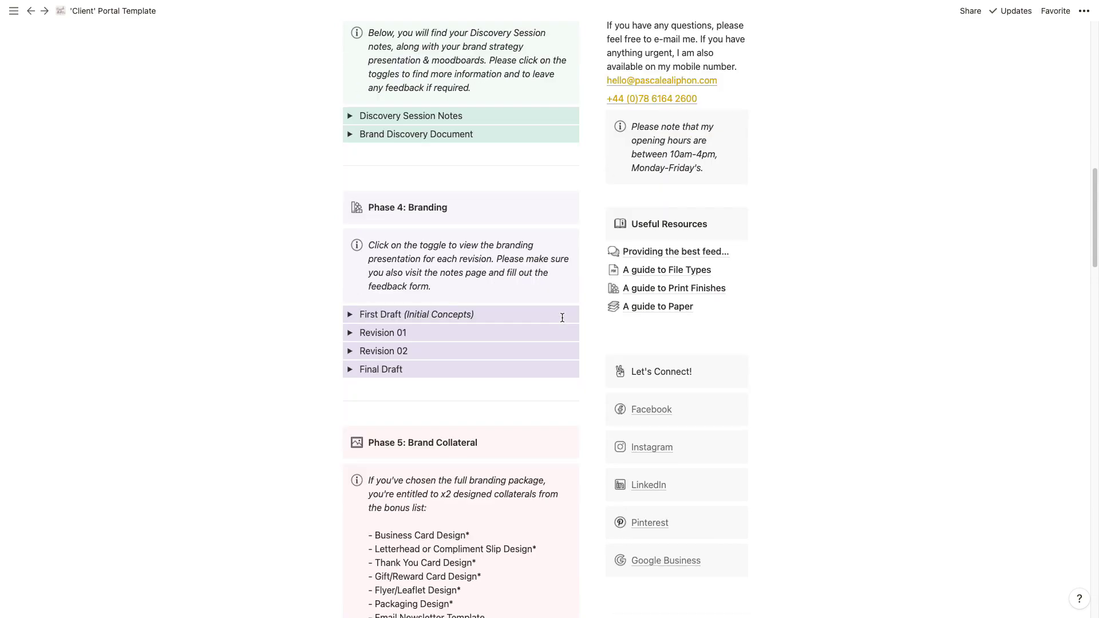
scroll(562, 318, "down", 16)
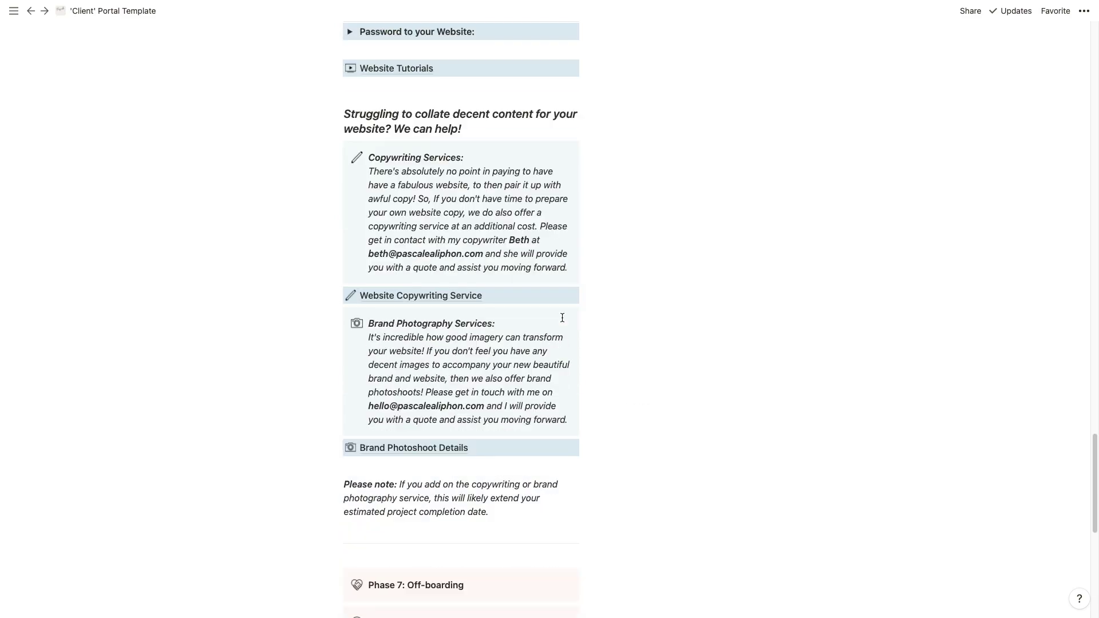
scroll(562, 317, "up", 20)
scroll(562, 317, "up", 9)
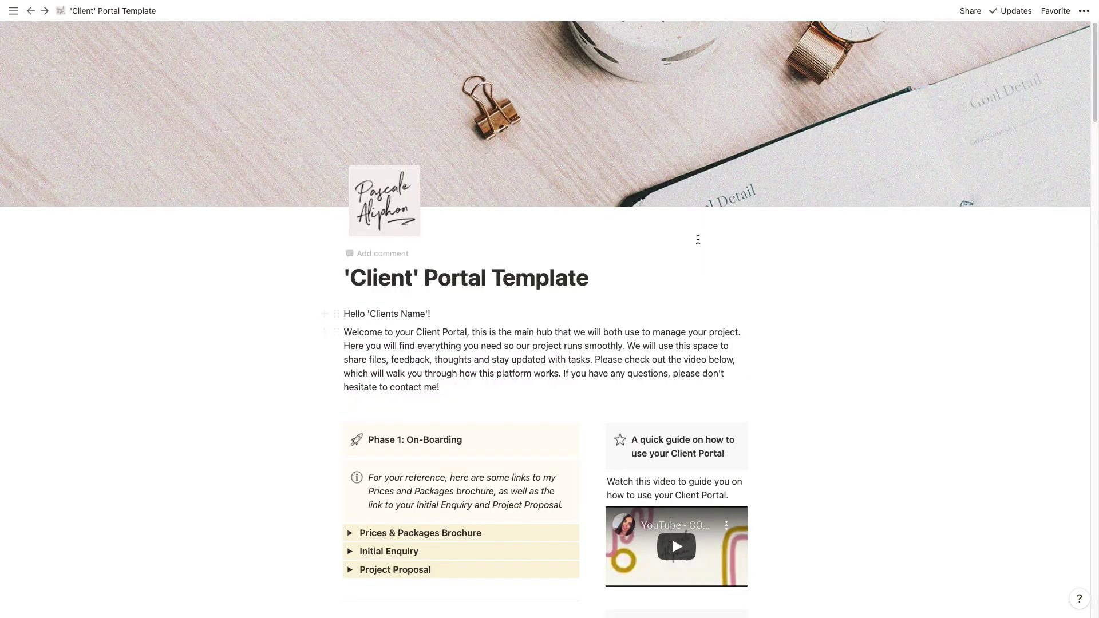
scroll(641, 278, "down", 1)
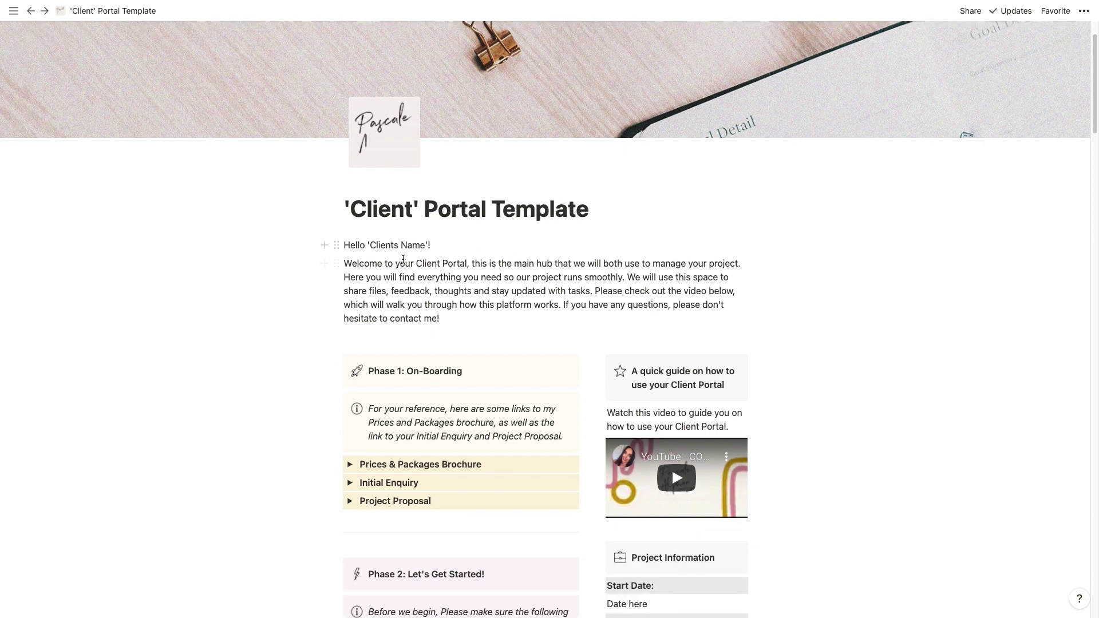
scroll(826, 253, "down", 2)
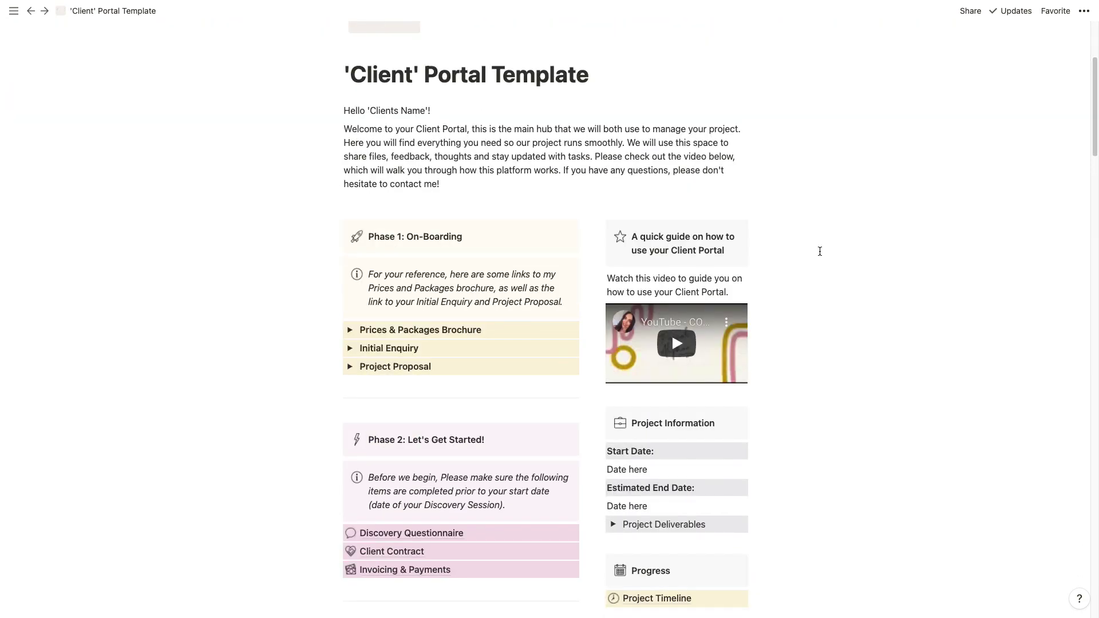
scroll(820, 252, "down", 1)
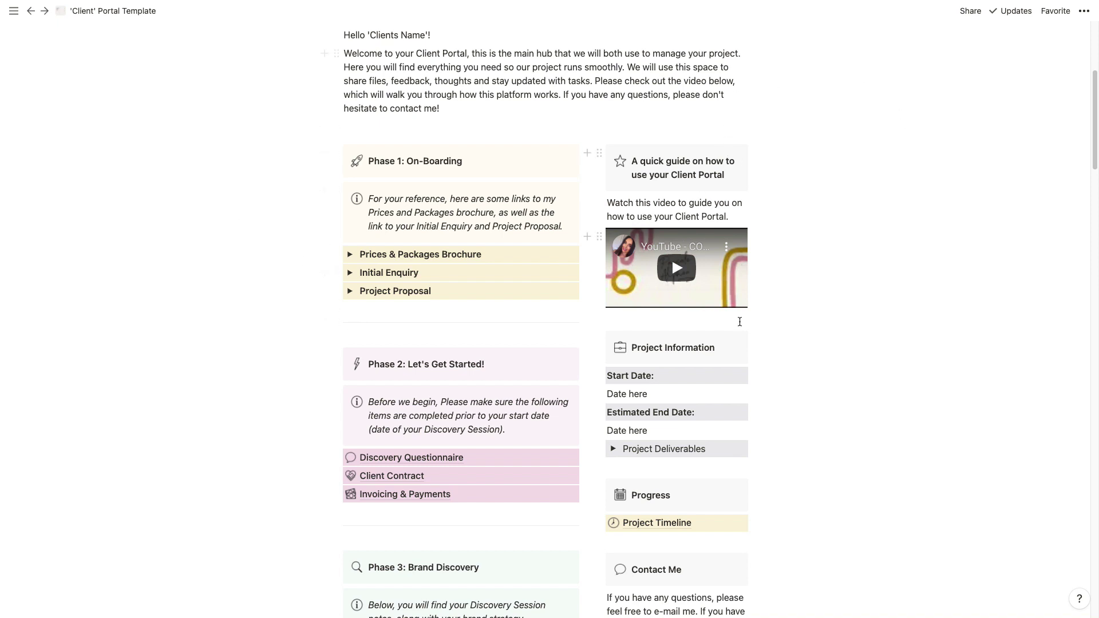
scroll(791, 262, "down", 1)
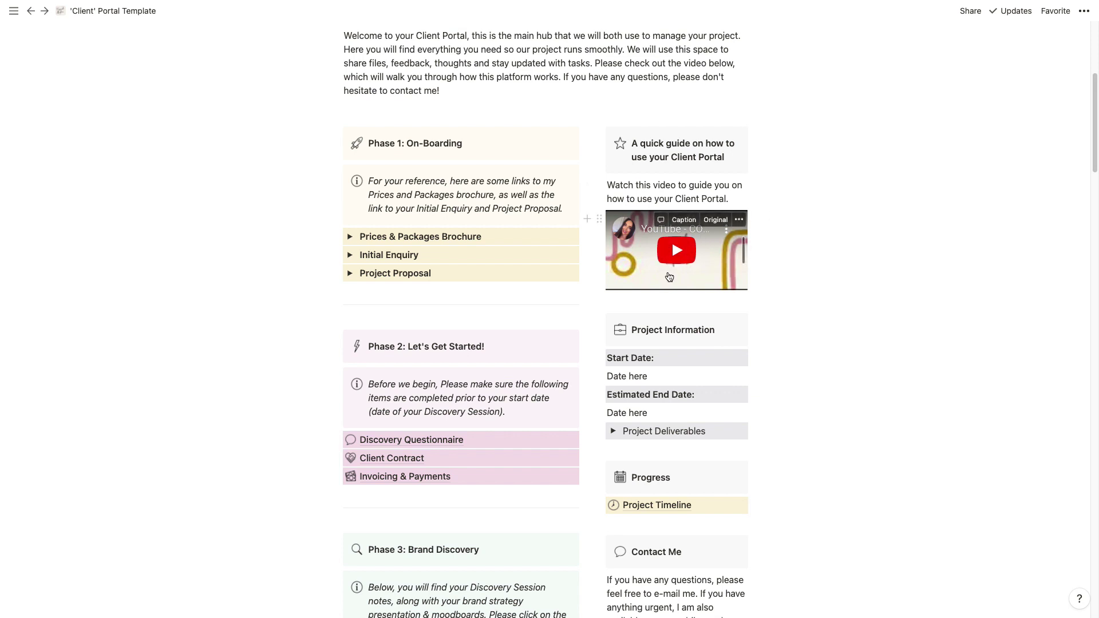
scroll(853, 266, "down", 1)
scroll(853, 266, "down", 5)
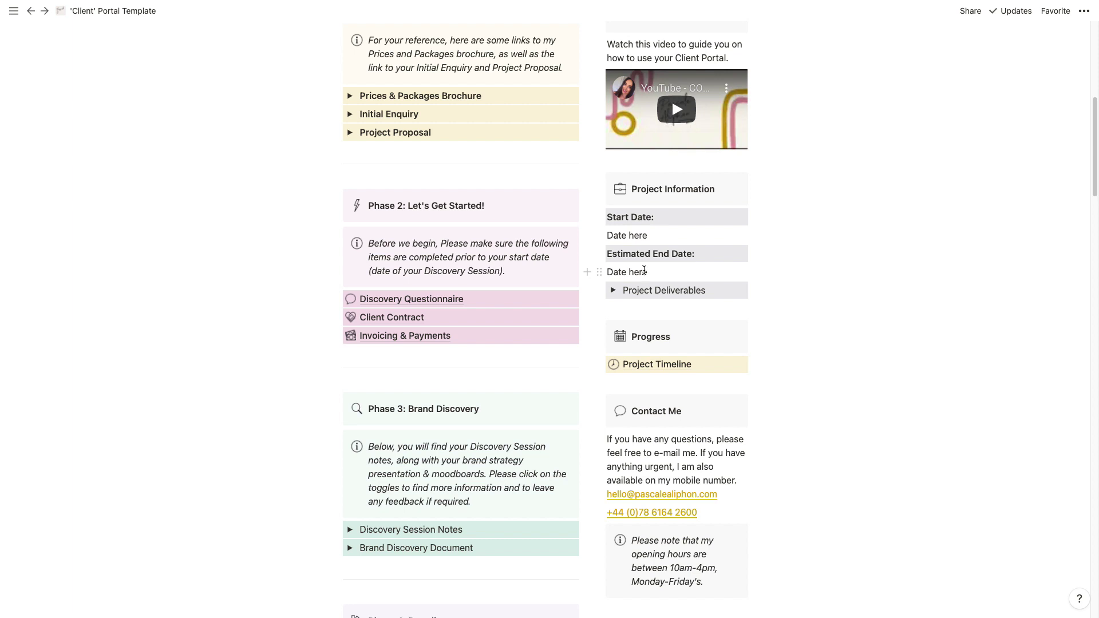
Expand the Project Deliverables toggle under Project Information
left_click_drag(649, 271, 598, 273)
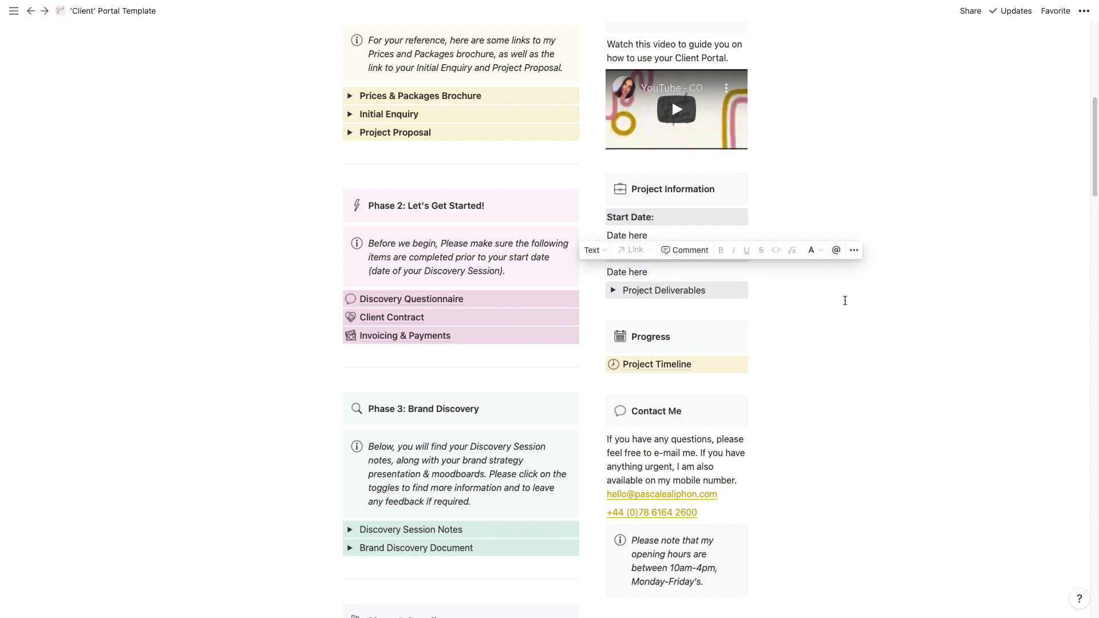
left_click(826, 309)
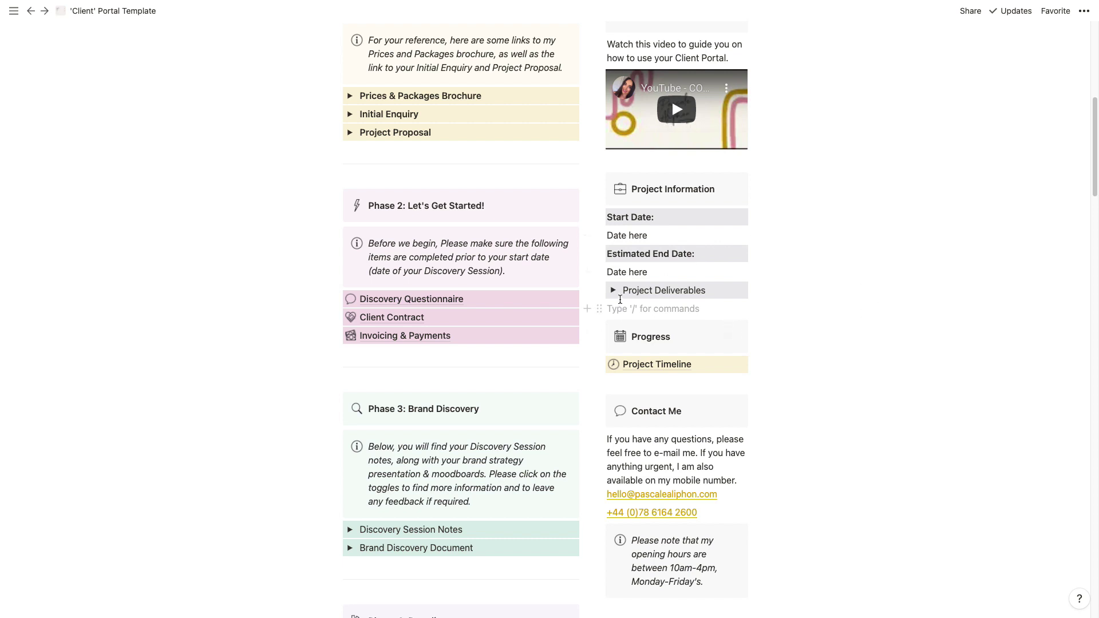
left_click(614, 292)
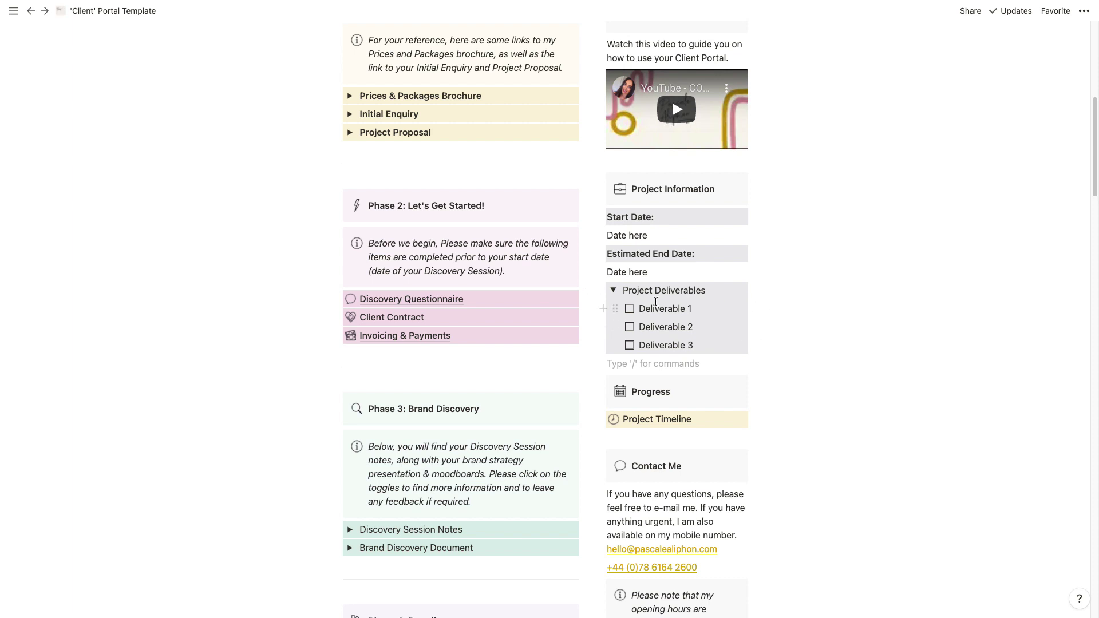
Tick Deliverable 1 and 2, then untick them, leaving all three deliverables unchecked
left_click_drag(640, 309, 686, 327)
left_click(880, 345)
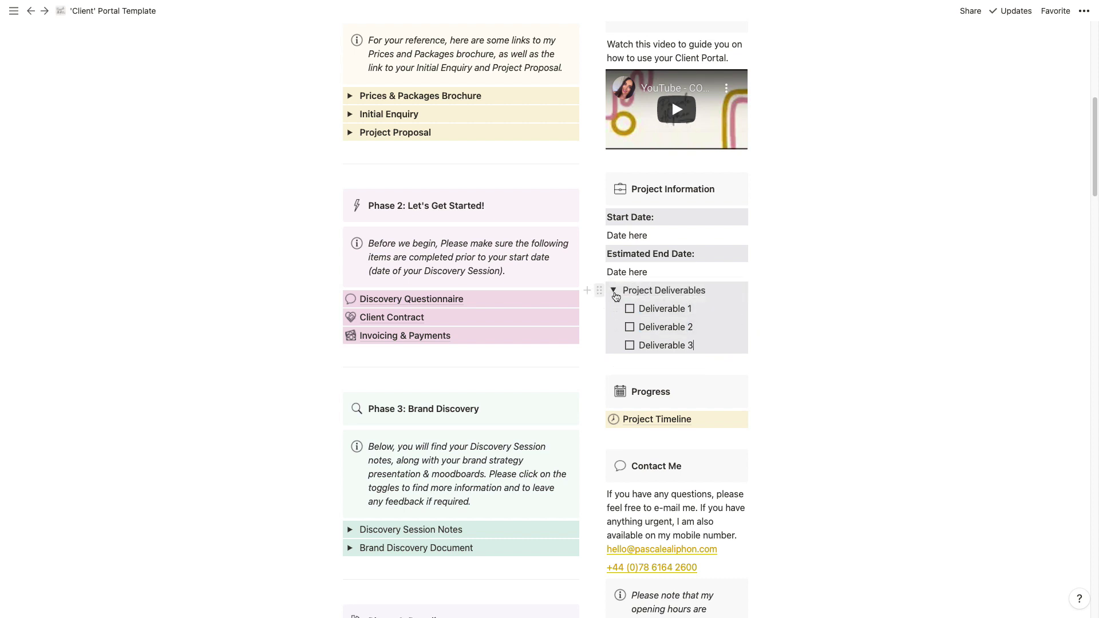
left_click(630, 308)
left_click(629, 326)
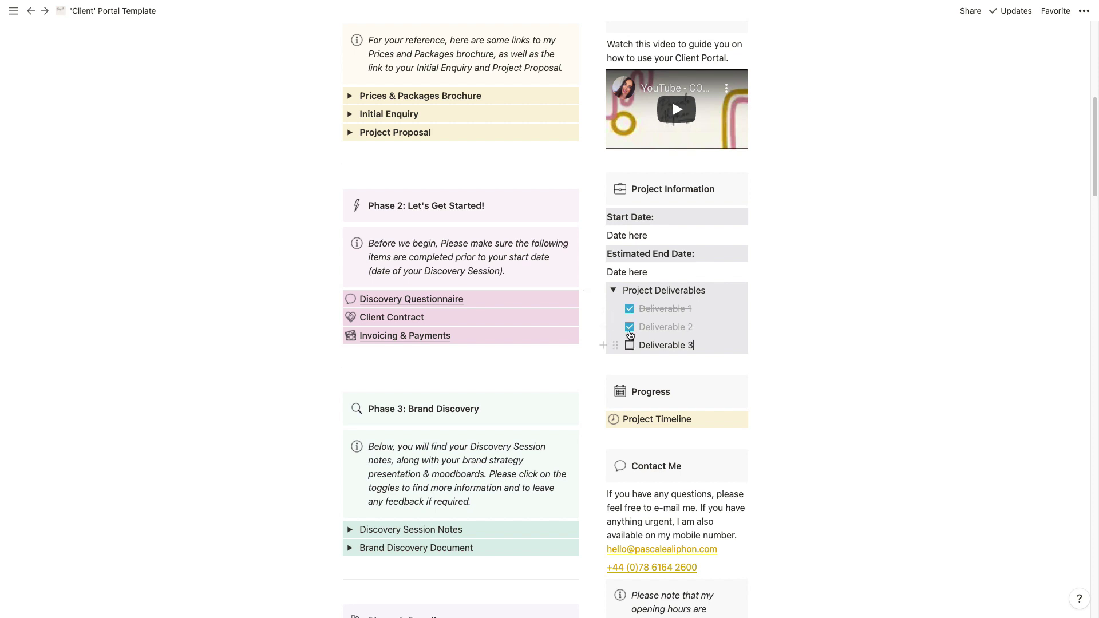
left_click(630, 327)
left_click(630, 309)
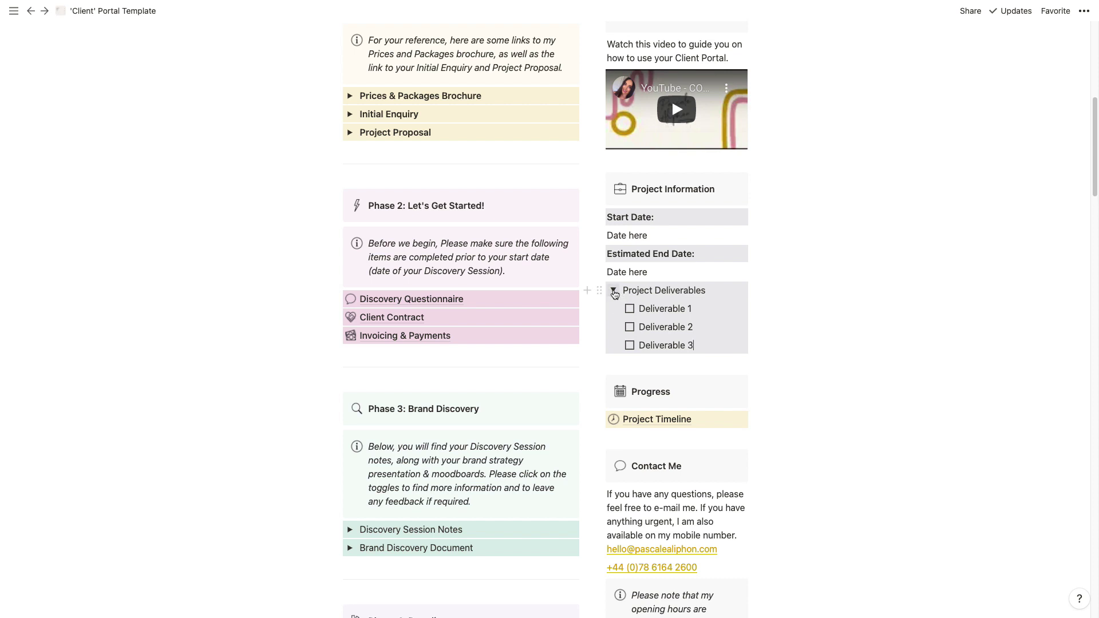
Collapse Project Deliverables and scroll down to the Clients TO DO List below Let's Connect
left_click(613, 290)
scroll(763, 369, "down", 3)
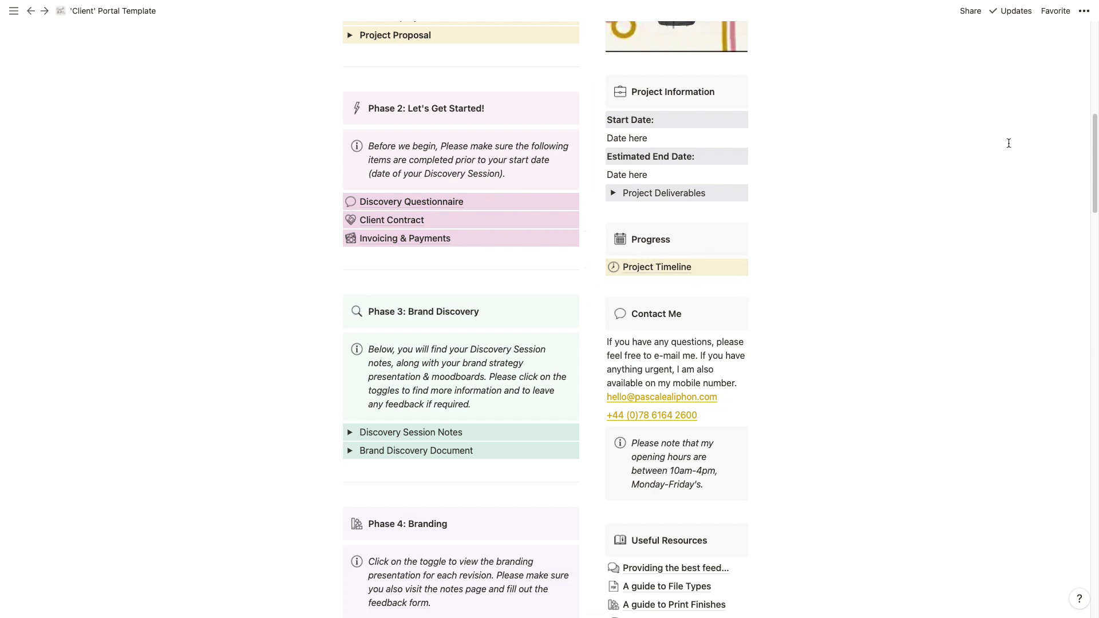
scroll(821, 269, "down", 2)
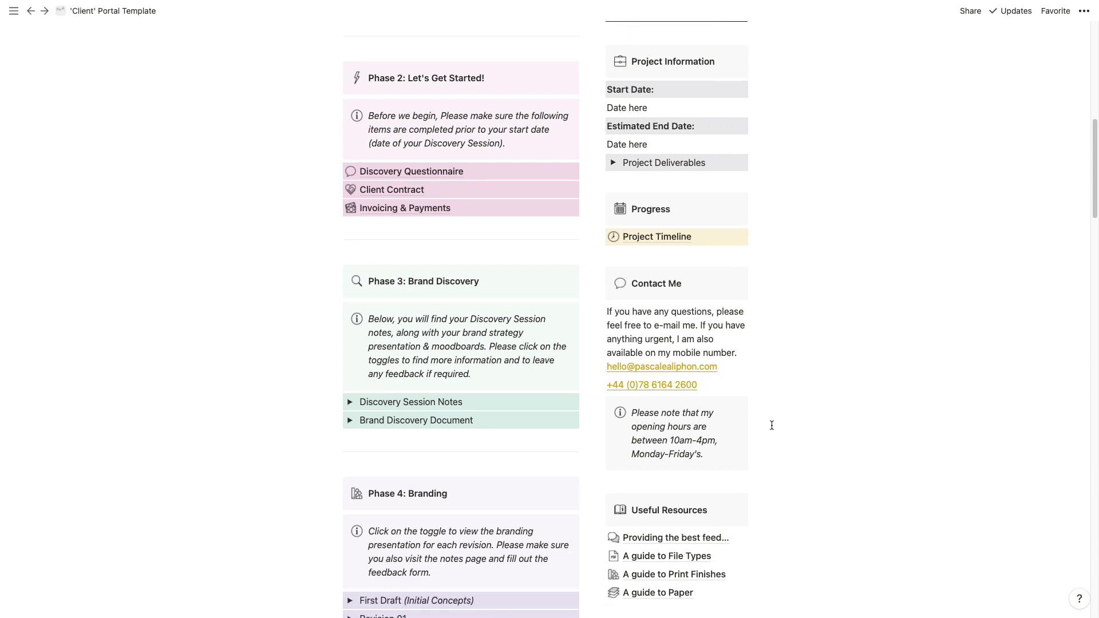
scroll(770, 423, "down", 3)
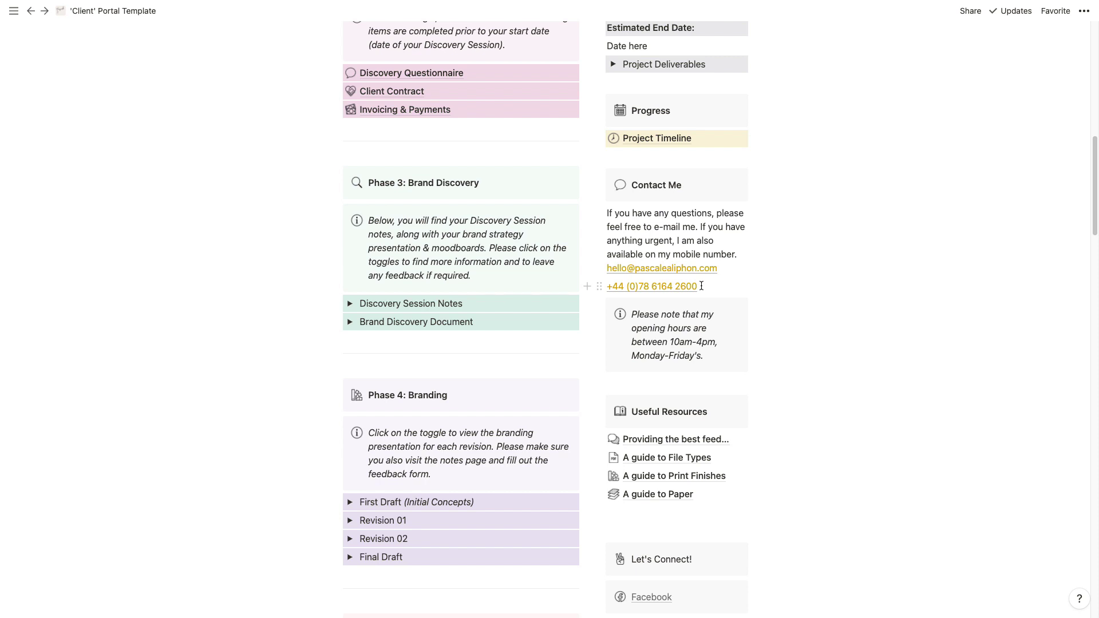
scroll(701, 286, "down", 2)
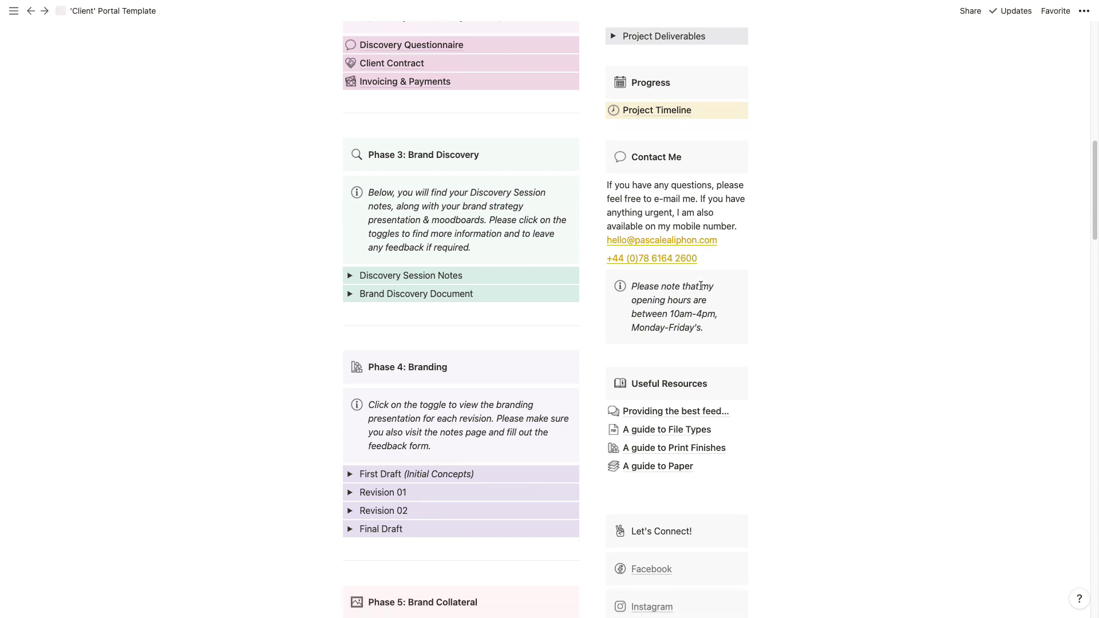
scroll(701, 294, "down", 4)
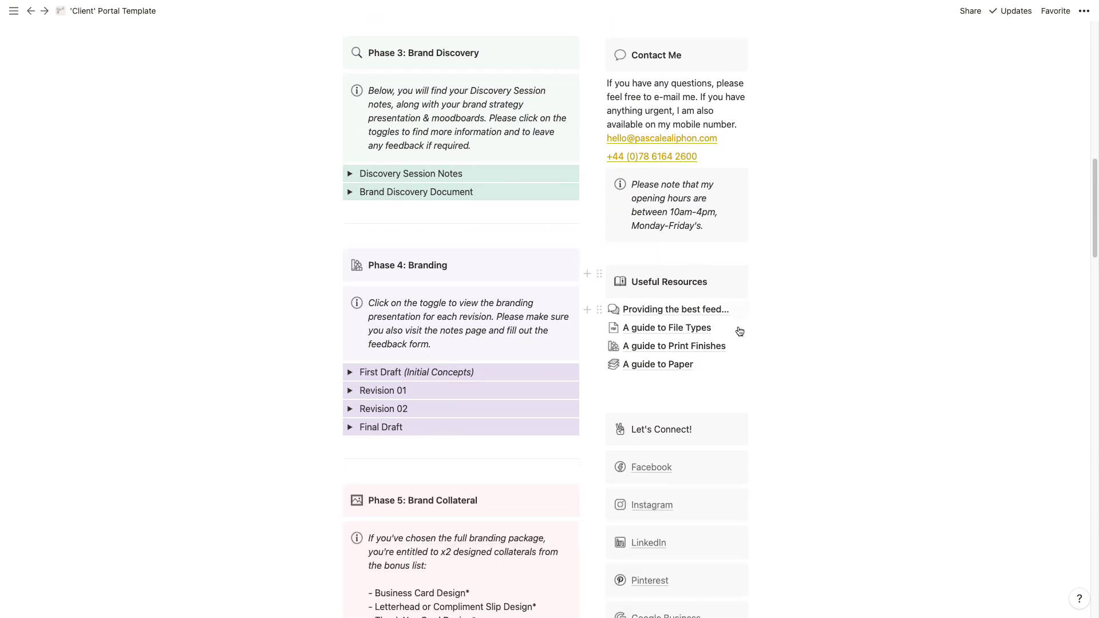
scroll(757, 310, "down", 6)
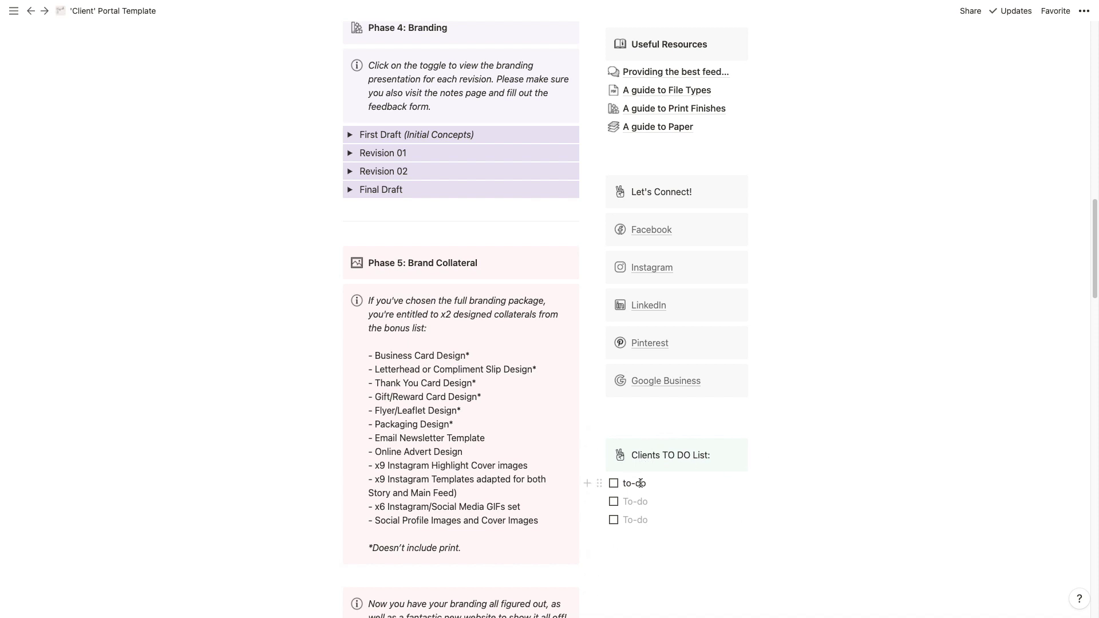
Rename the first to-do to 'To-do' and add a new to-do item below it
left_click(640, 483)
triple_click(651, 489)
type("To-D")
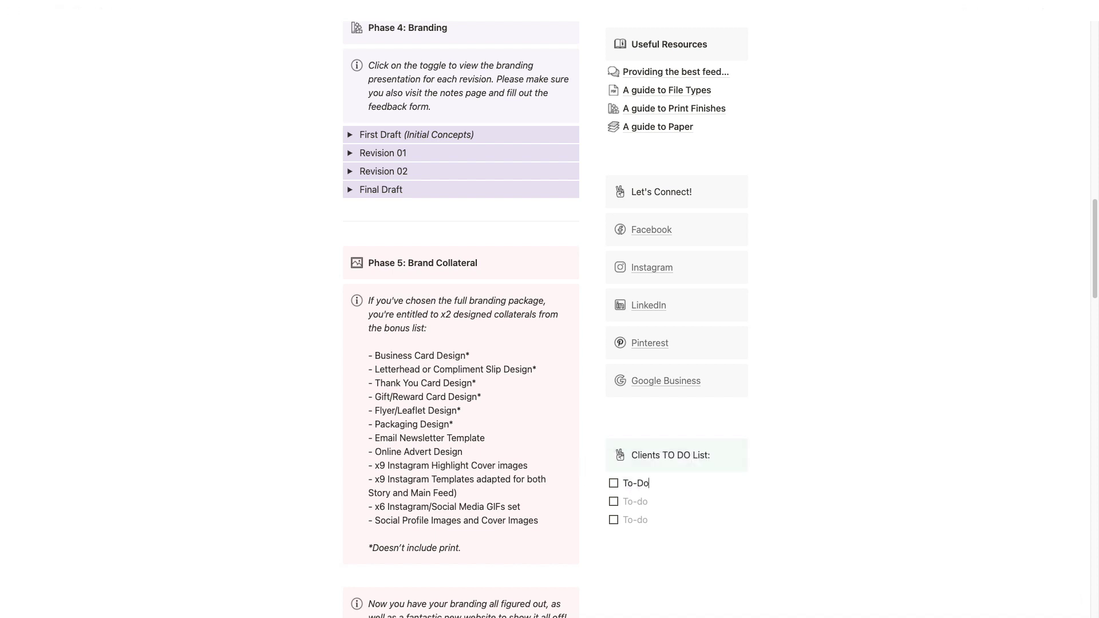
type("o")
key("BackSpace")
key("BackSpace")
type("d")
key("Return")
Check and uncheck the first to-do, then scroll up to Useful Resources
left_click(614, 484)
left_click(614, 484)
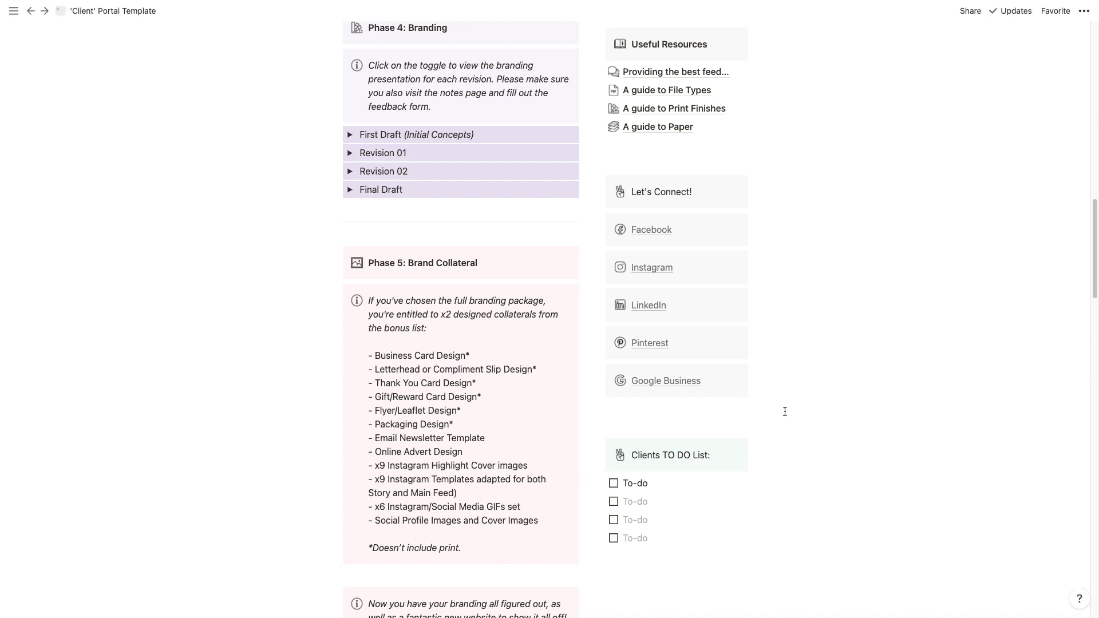
scroll(789, 421, "up", 4)
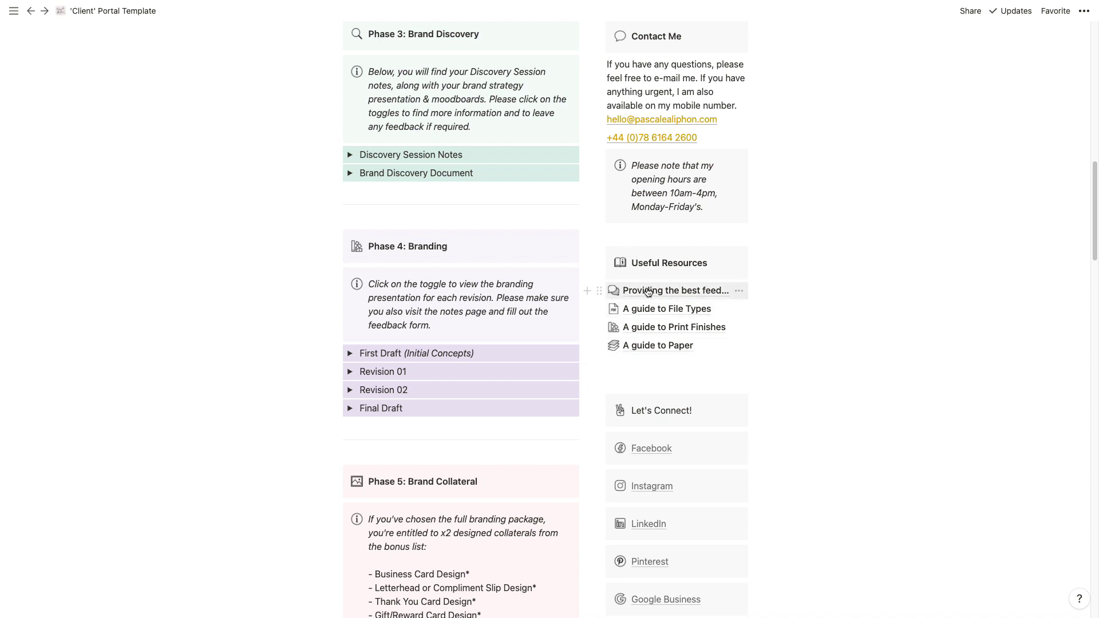
left_click(647, 290)
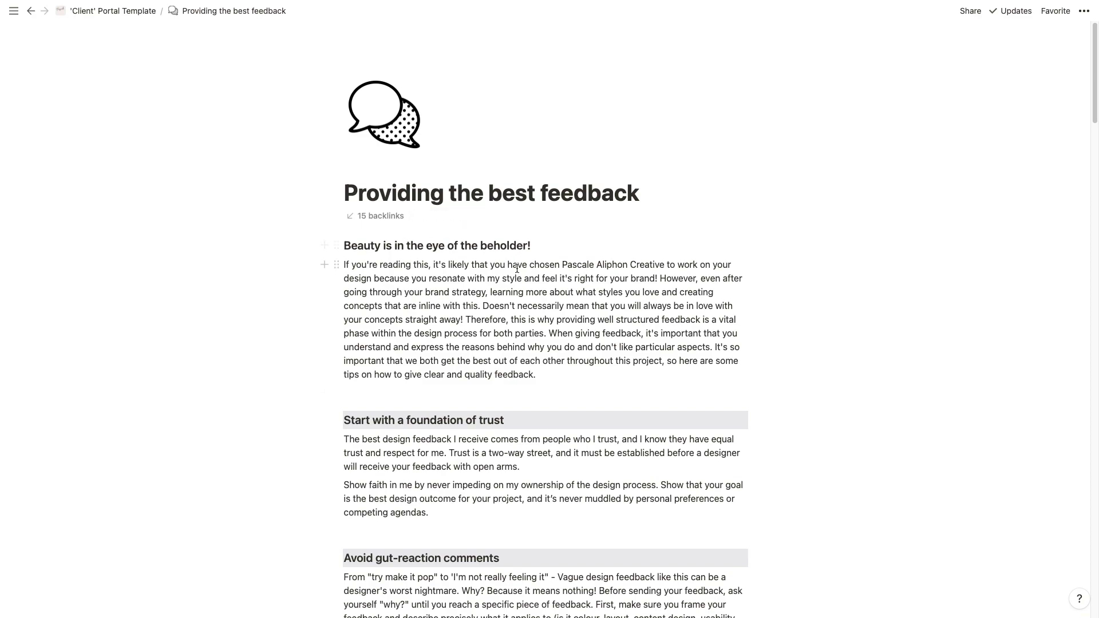
scroll(514, 266, "down", 15)
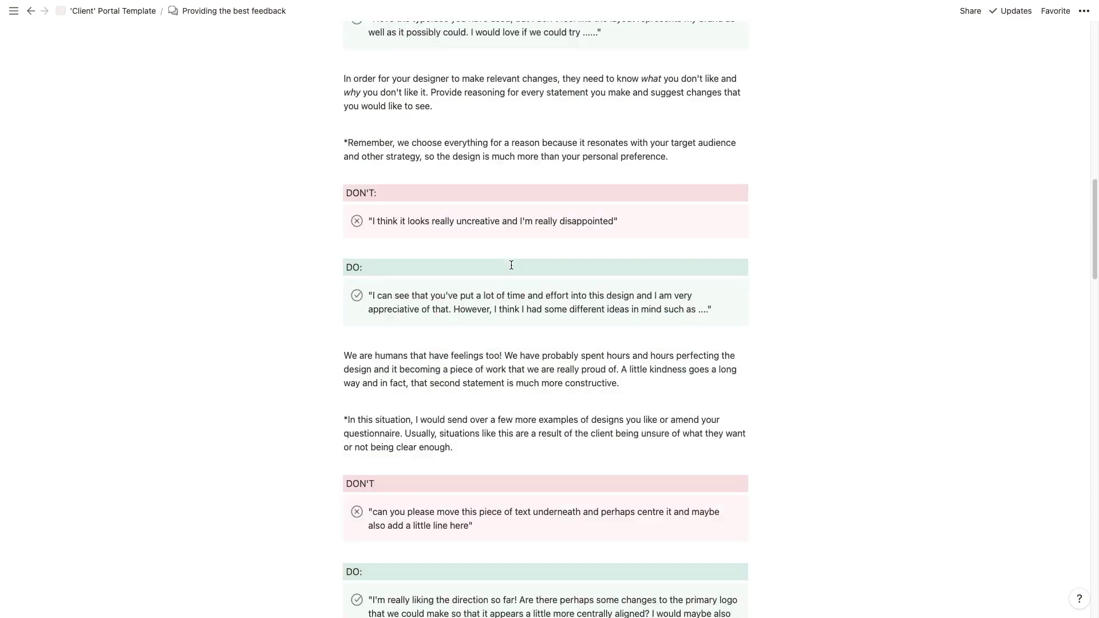
scroll(511, 265, "down", 17)
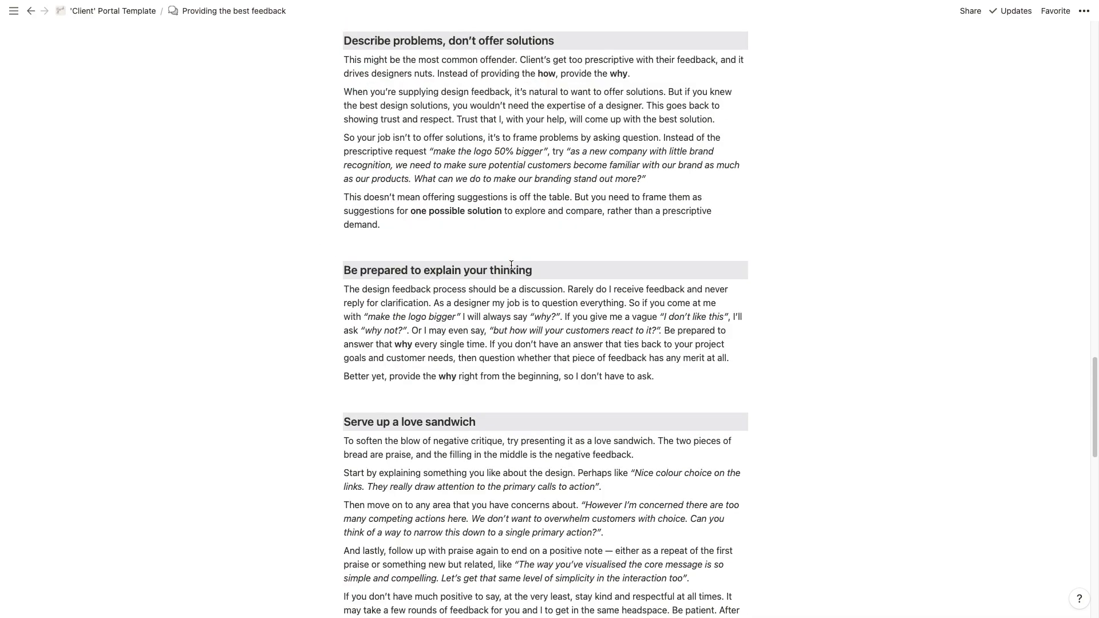
scroll(511, 264, "down", 7)
scroll(512, 272, "up", 20)
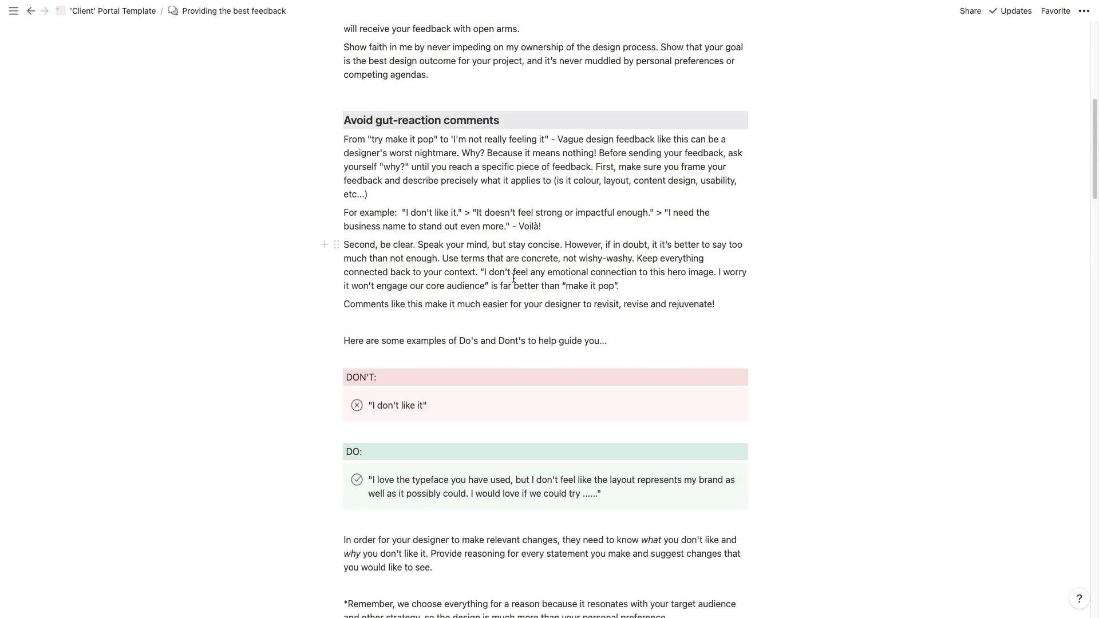
scroll(229, 96, "up", 7)
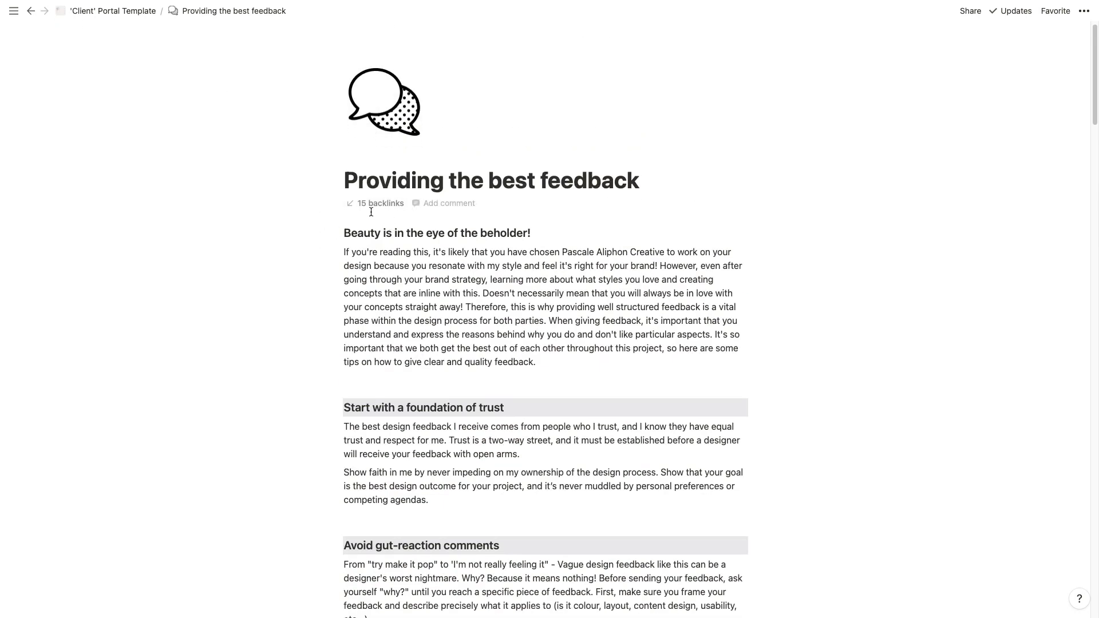
left_click(30, 11)
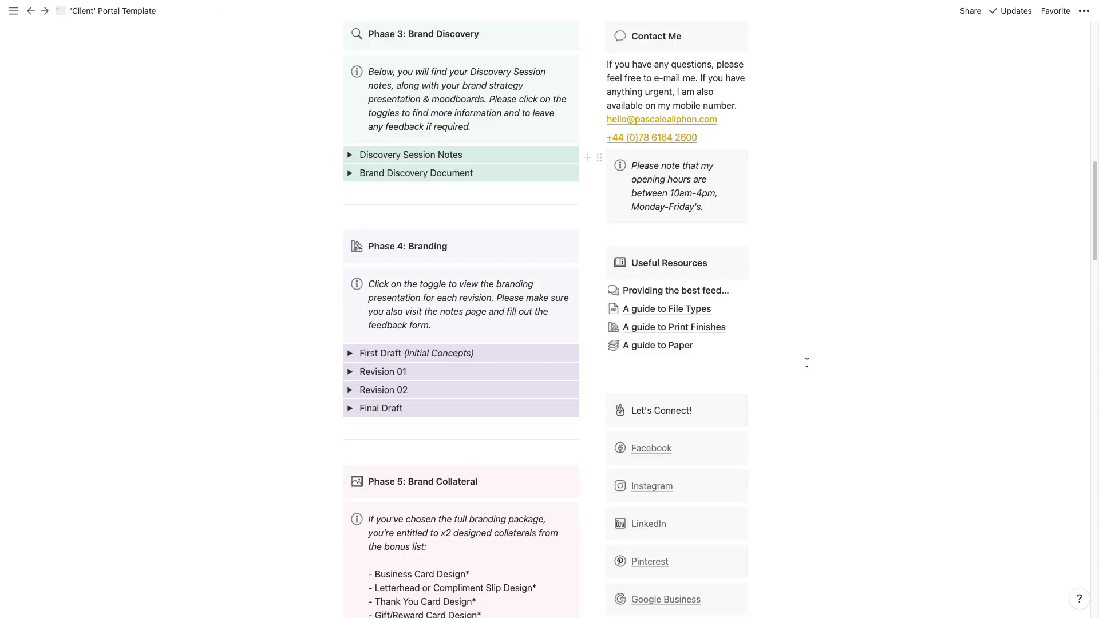
left_click(654, 311)
scroll(653, 336, "down", 5)
scroll(652, 337, "down", 20)
scroll(652, 337, "down", 12)
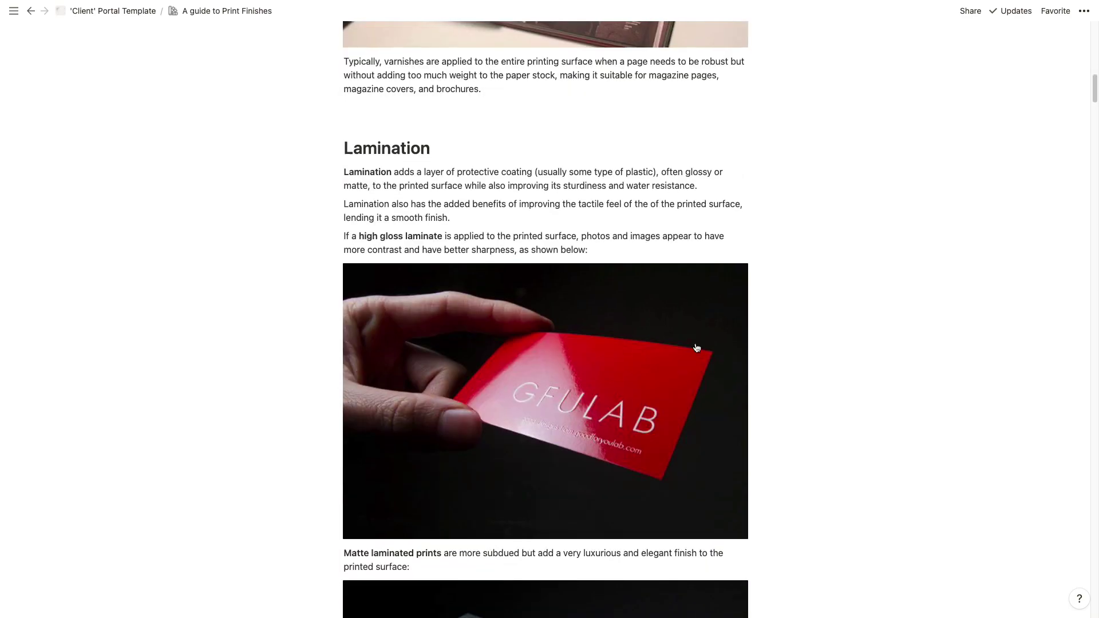
scroll(695, 344, "down", 15)
scroll(696, 348, "down", 15)
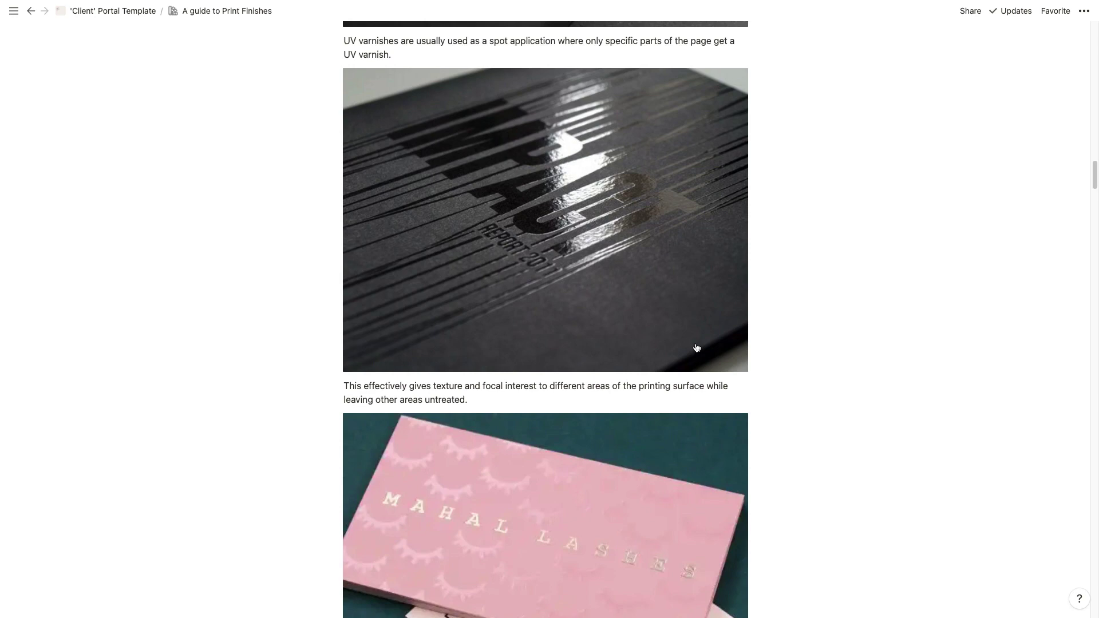
scroll(696, 348, "down", 10)
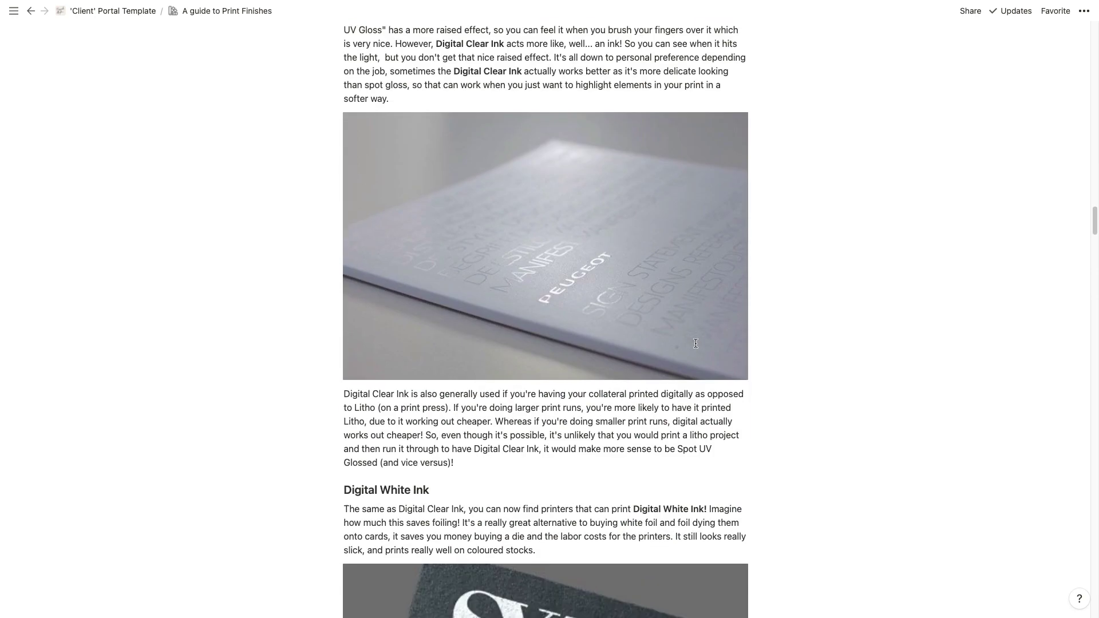
scroll(696, 343, "down", 20)
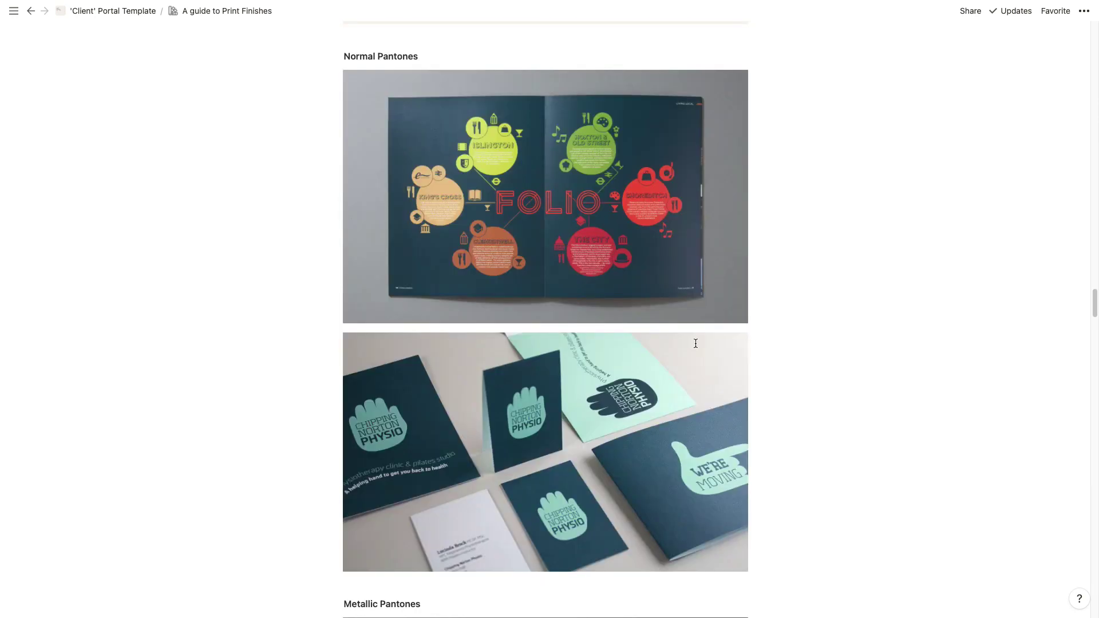
scroll(695, 344, "down", 20)
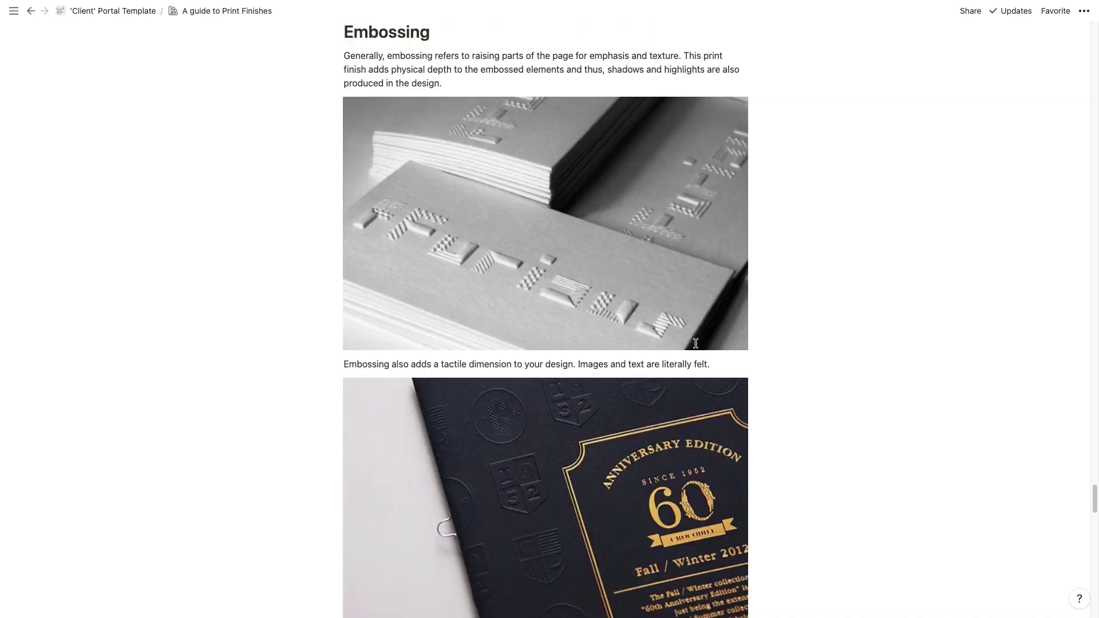
scroll(695, 344, "down", 5)
scroll(696, 346, "up", 20)
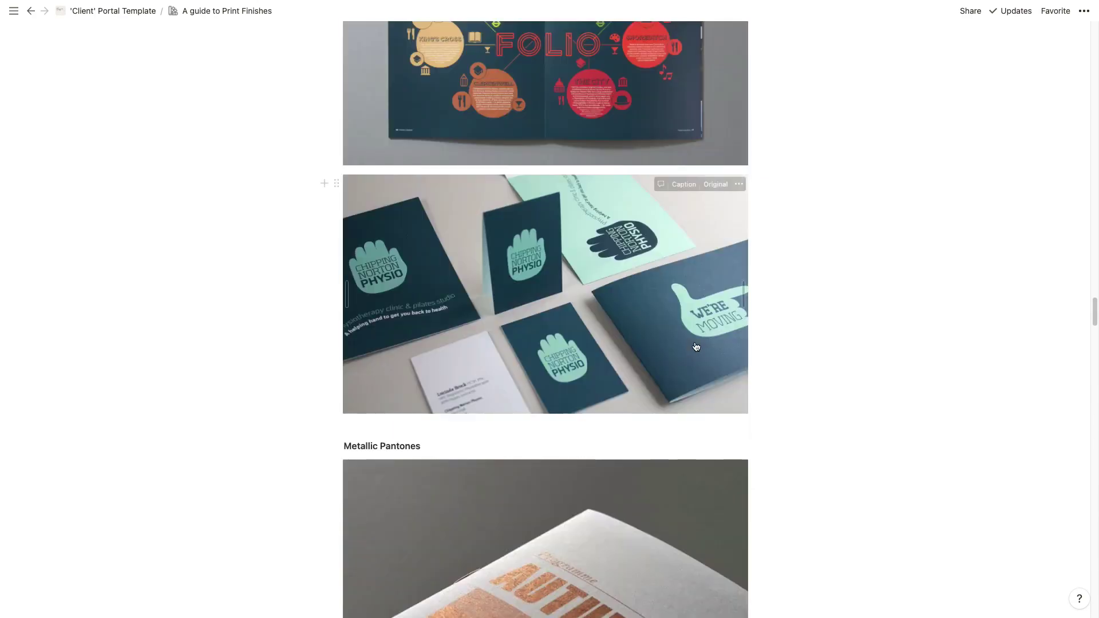
scroll(696, 347, "up", 20)
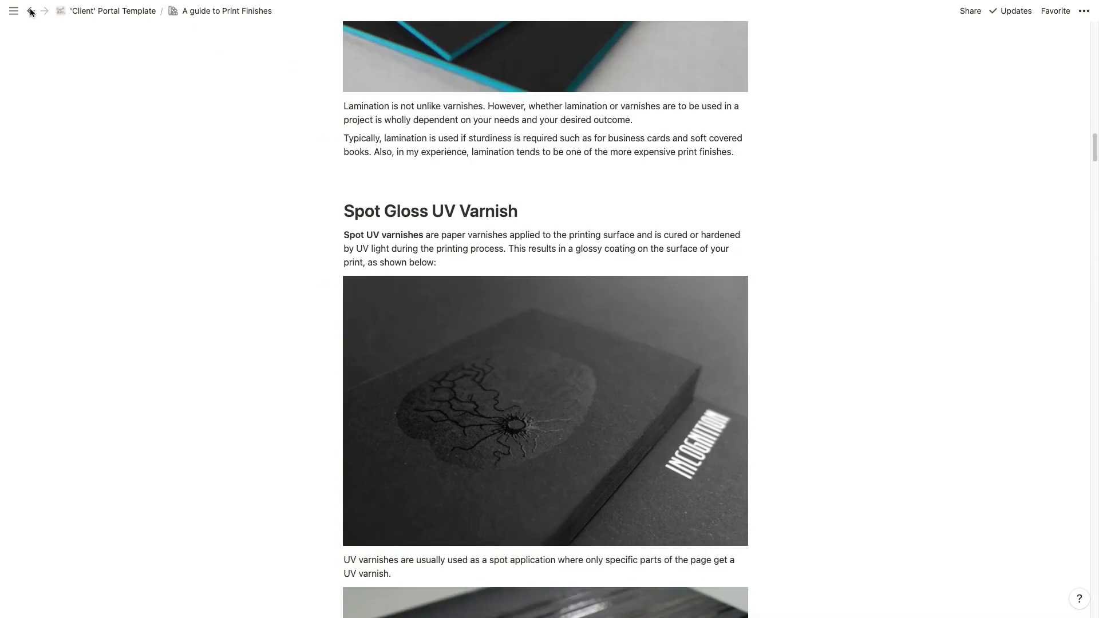
Open A guide to Paper, view its Paper Sizing Chart, then return to the portal page
left_click(31, 11)
left_click(680, 346)
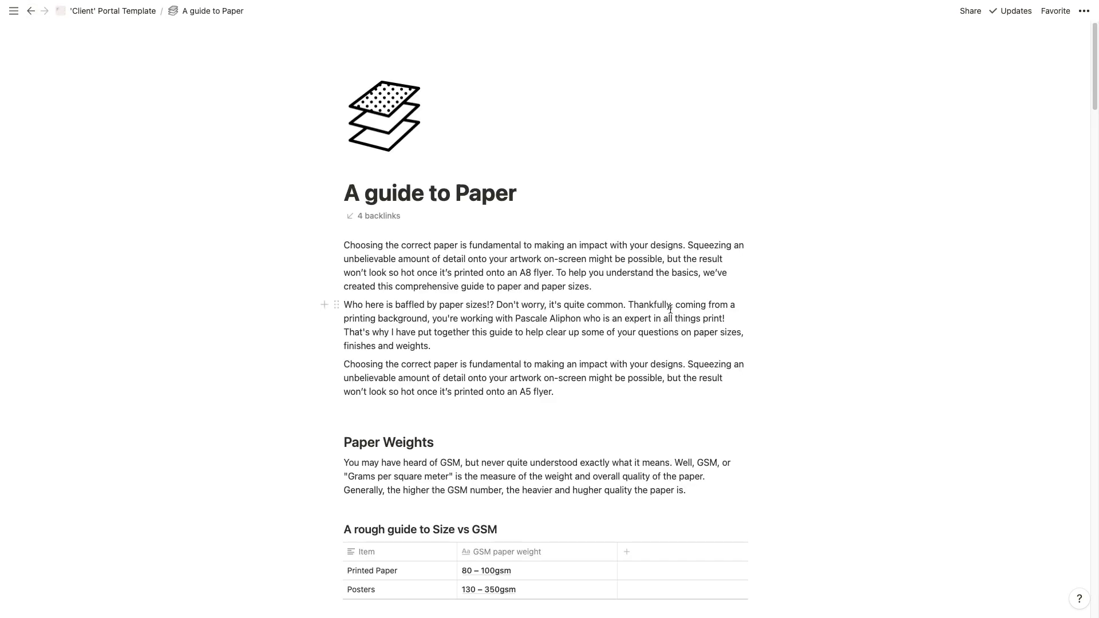
scroll(670, 309, "down", 6)
scroll(670, 309, "down", 20)
scroll(670, 309, "down", 20)
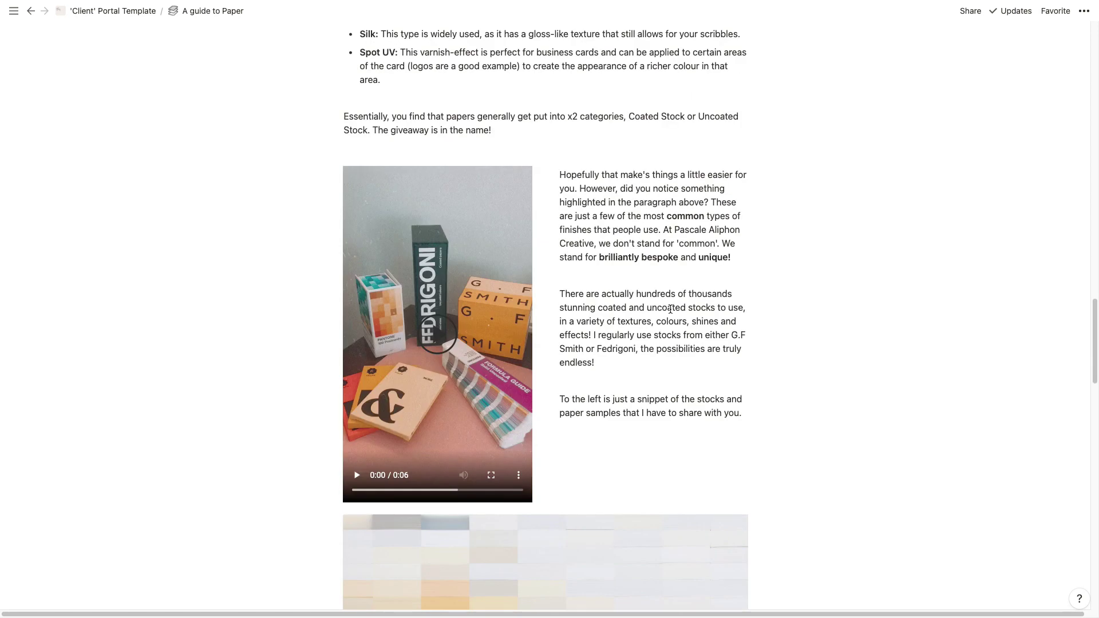
scroll(670, 309, "down", 5)
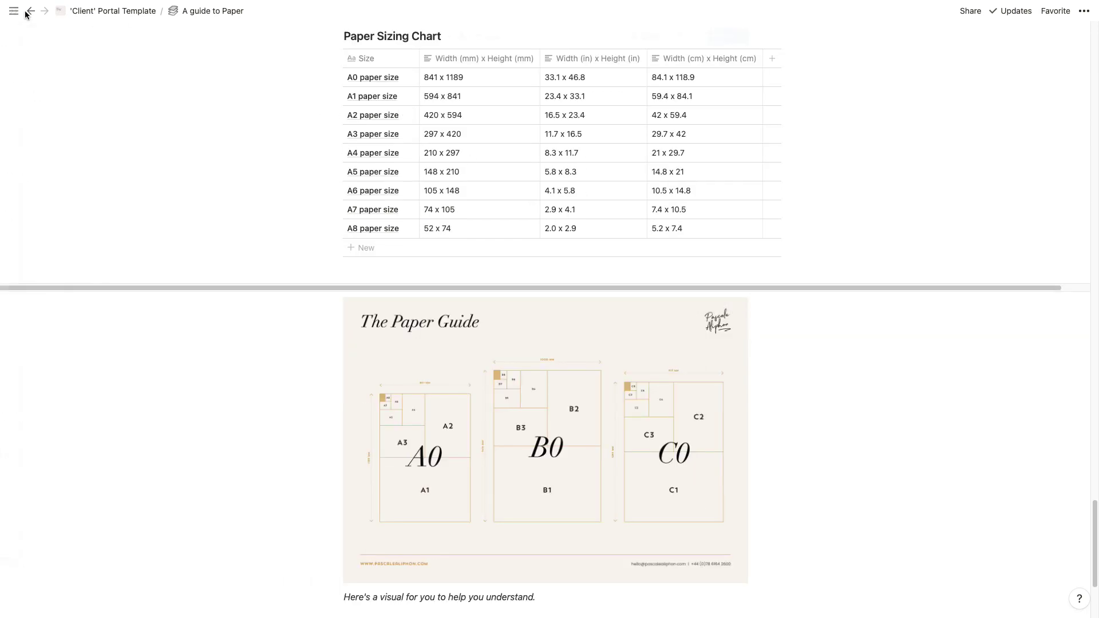
left_click(31, 11)
scroll(746, 196, "up", 6)
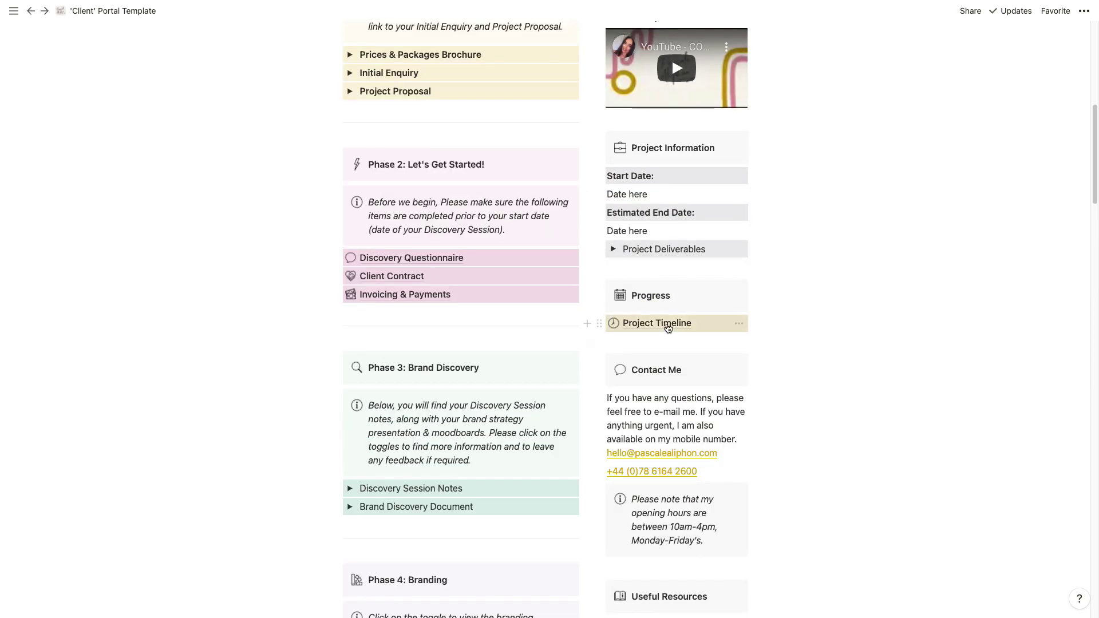
Open the Project Timeline page from the Progress block
left_click(667, 327)
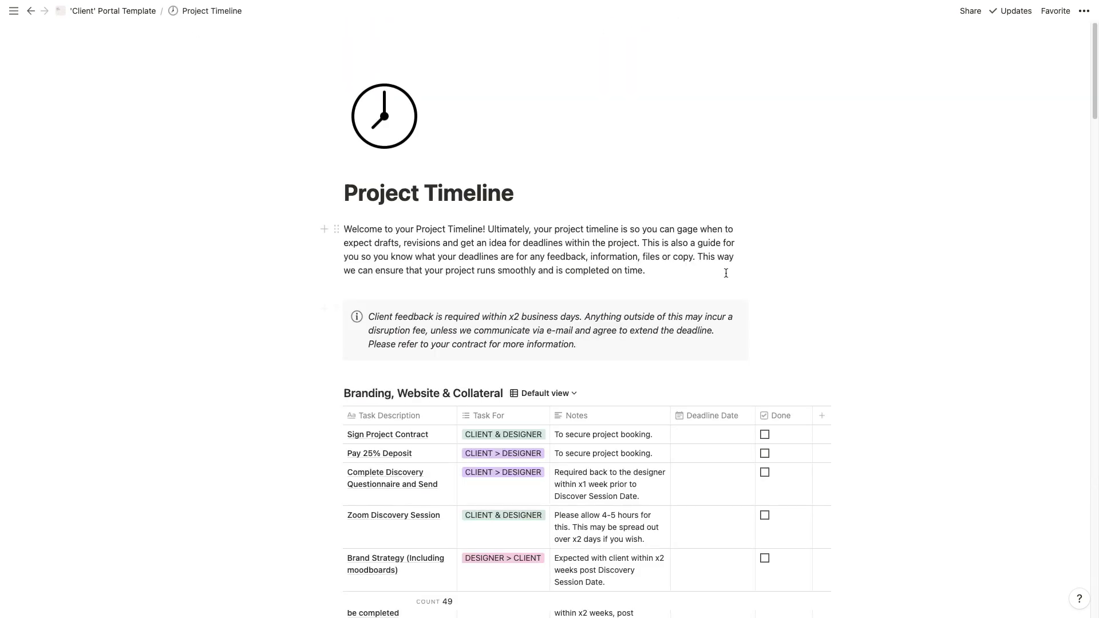
scroll(719, 273, "down", 15)
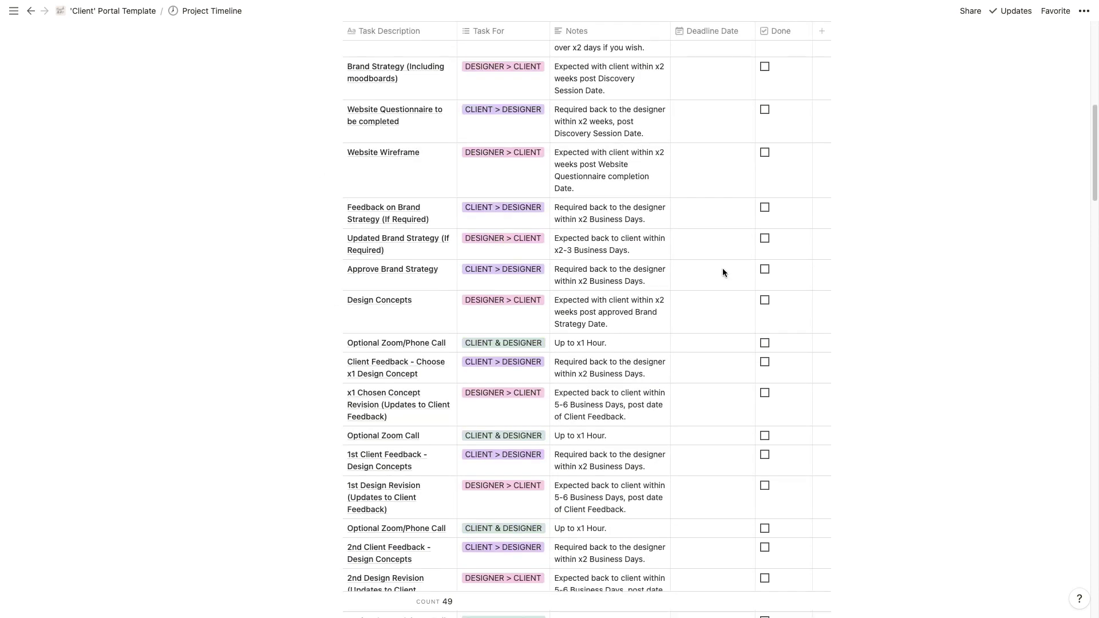
scroll(722, 269, "down", 5)
scroll(722, 268, "down", 6)
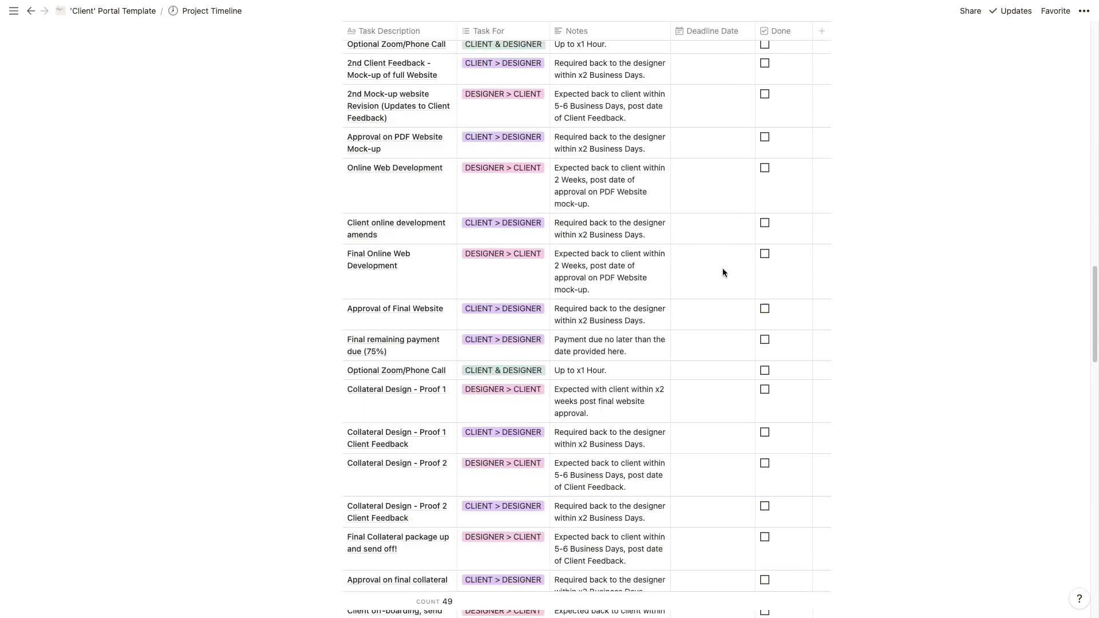
scroll(721, 268, "down", 5)
scroll(721, 268, "up", 9)
scroll(721, 268, "up", 15)
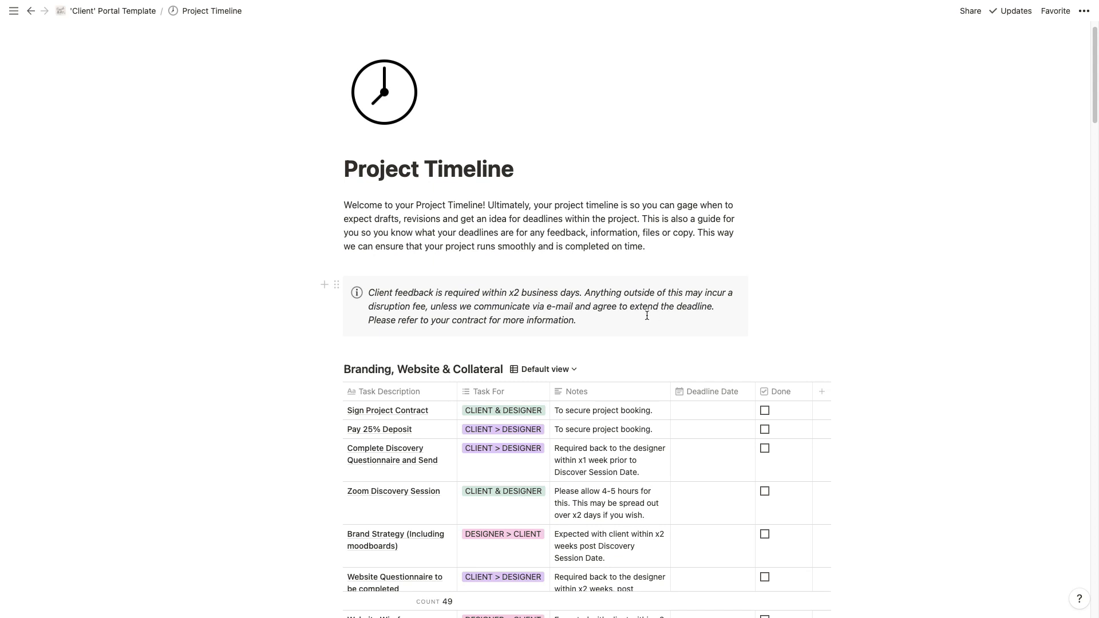
Scroll through the Branding, Website & Collateral table's 49 tasks and back to the top
scroll(638, 314, "down", 2)
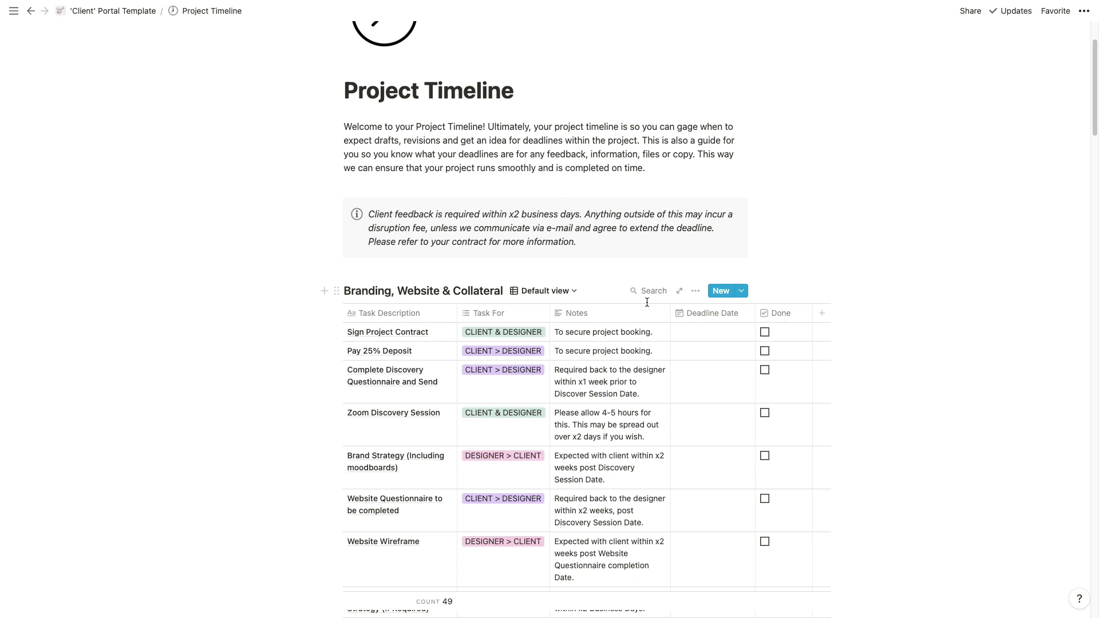
scroll(628, 297, "down", 4)
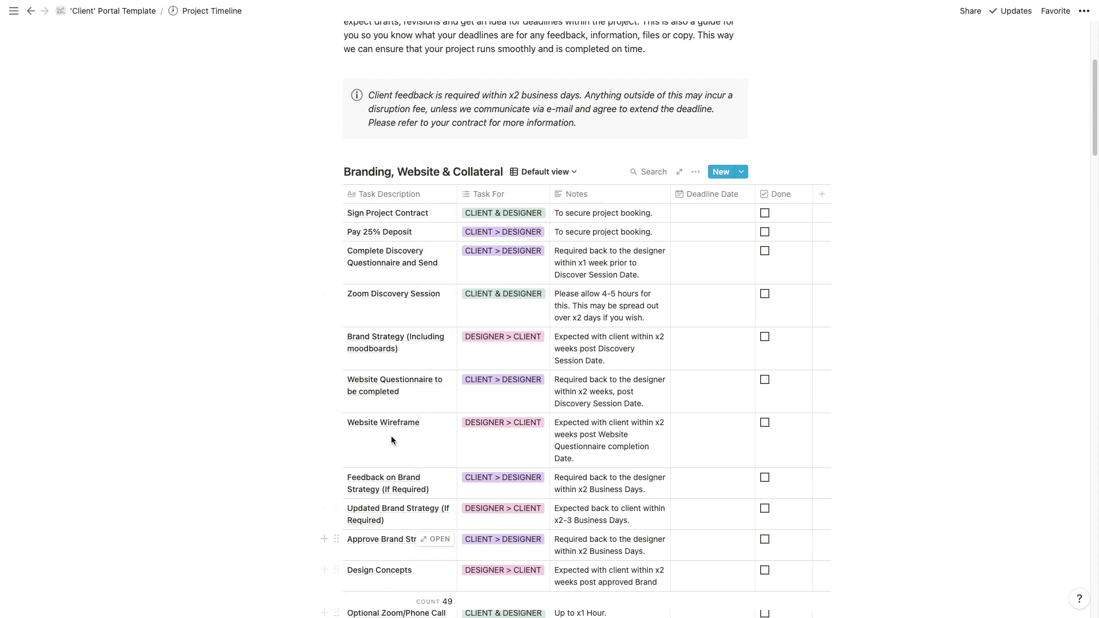
scroll(390, 422, "down", 3)
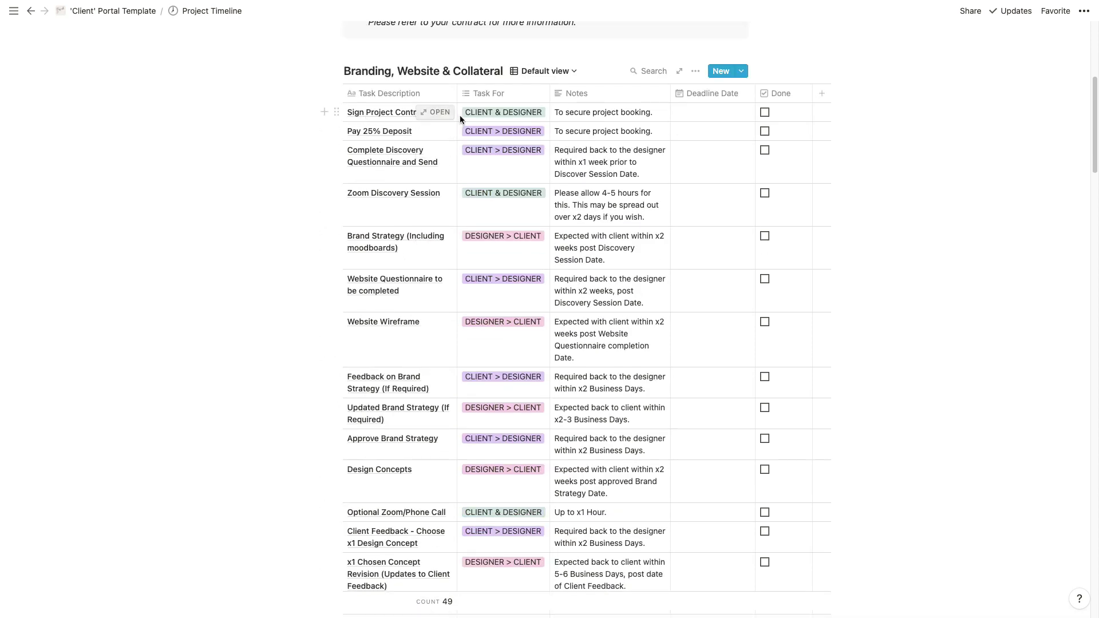
scroll(391, 321, "down", 20)
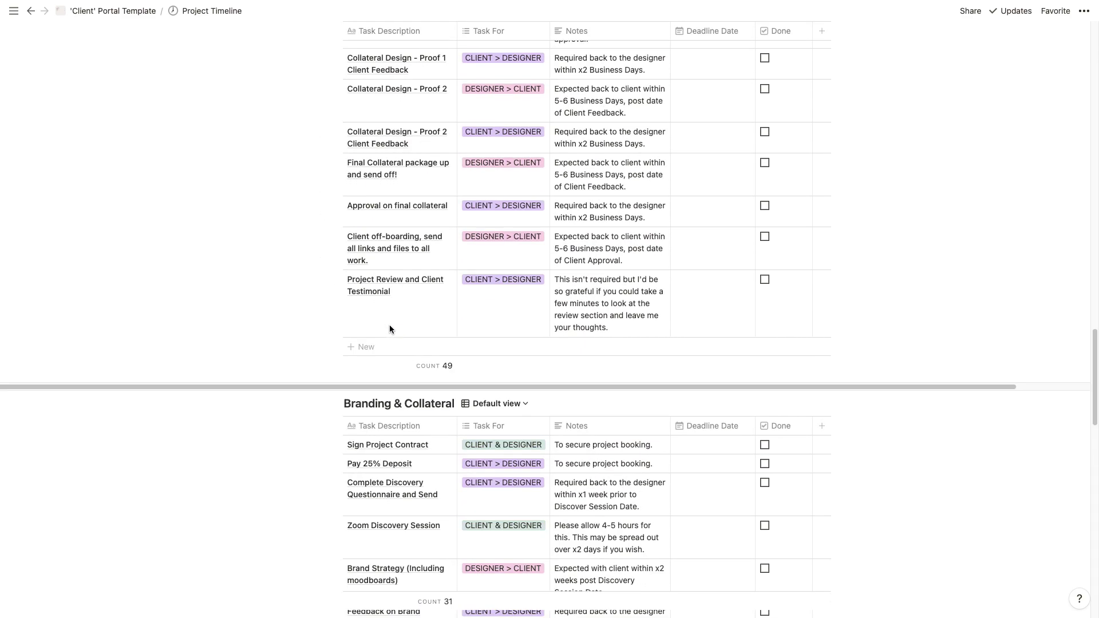
scroll(374, 343, "up", 6)
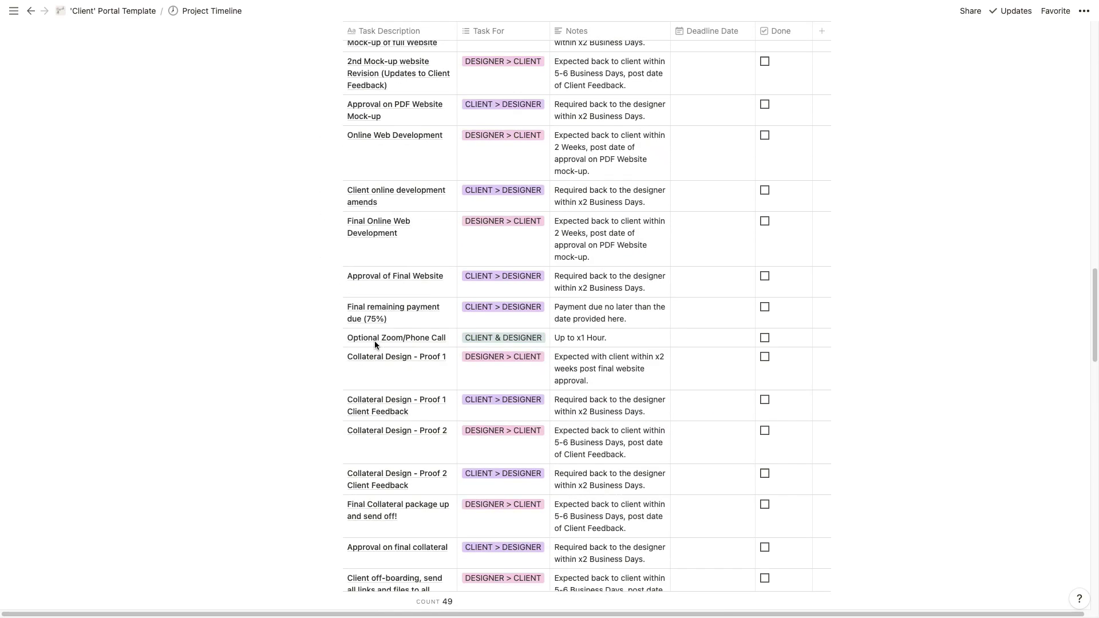
scroll(375, 342, "up", 20)
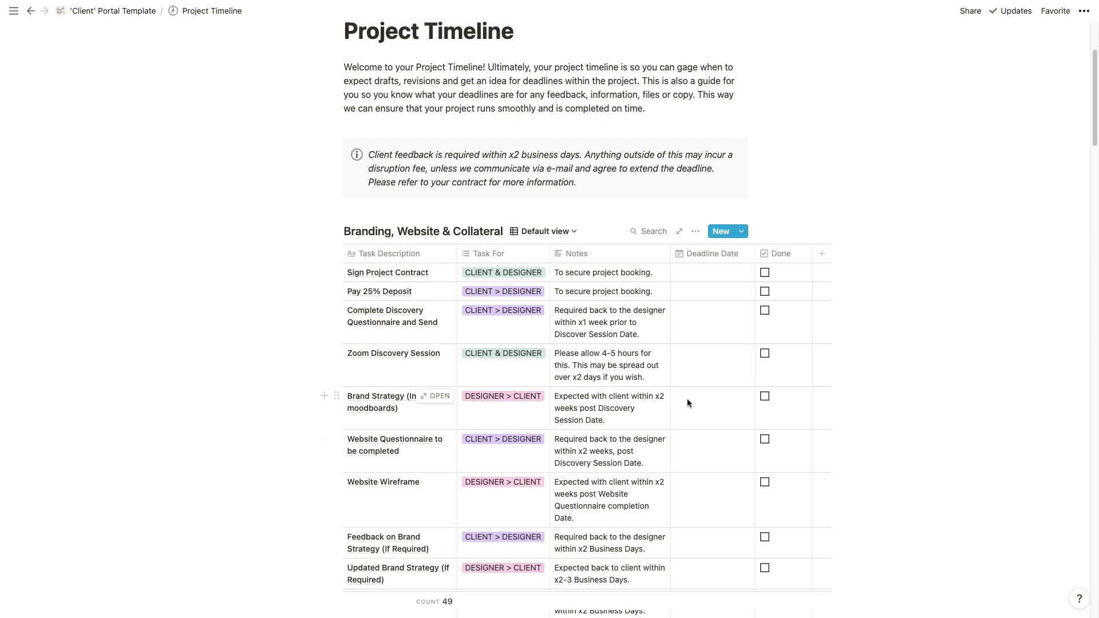
scroll(592, 406, "down", 3)
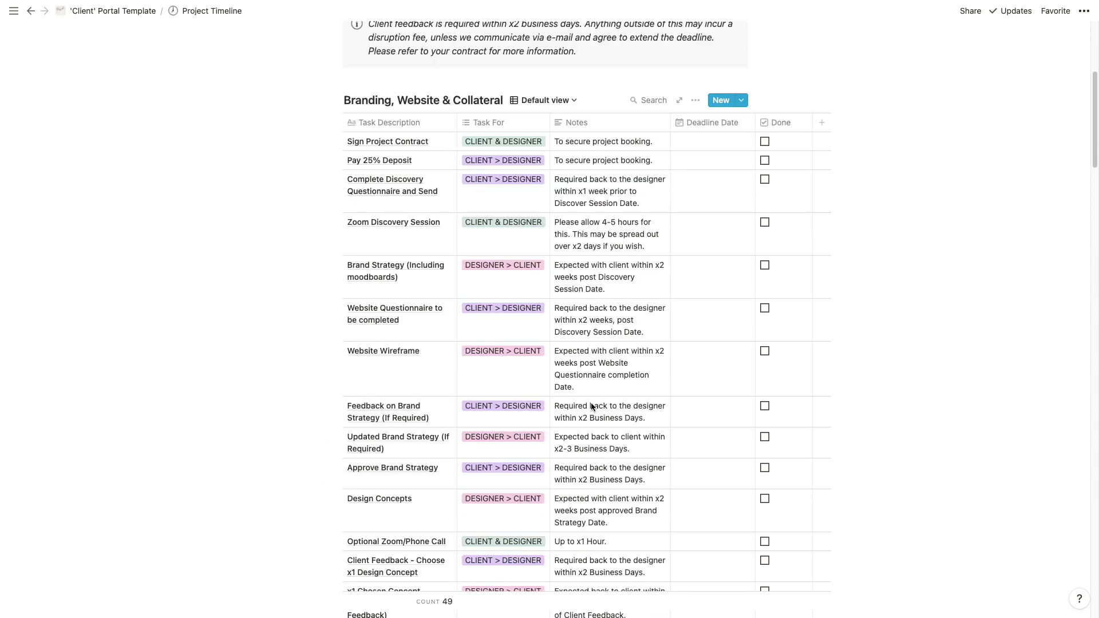
scroll(592, 407, "up", 2)
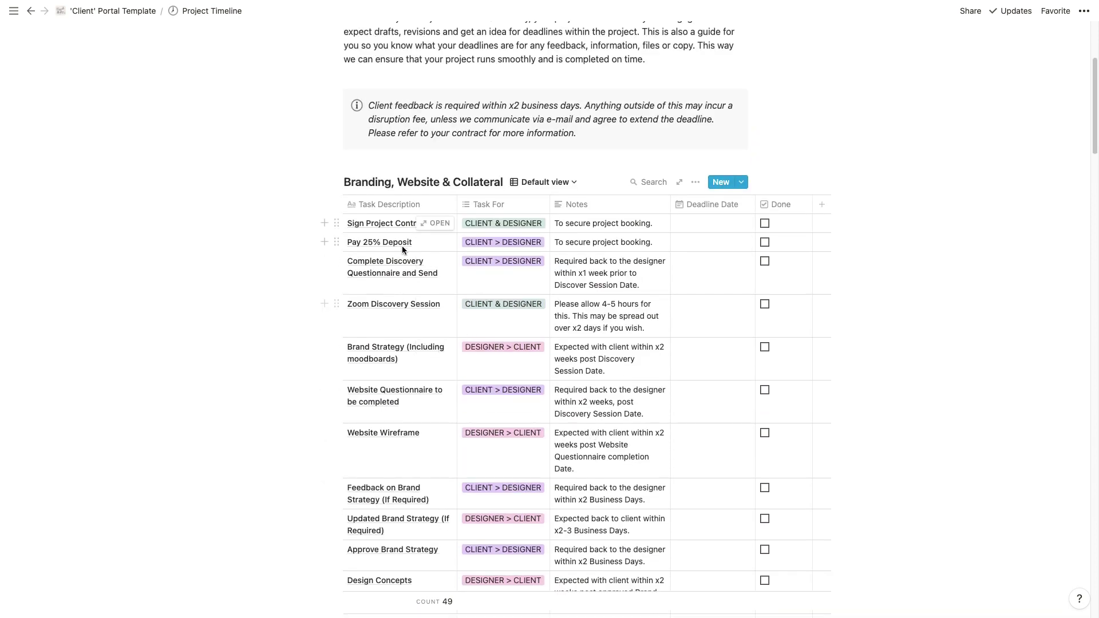
scroll(724, 286, "up", 1)
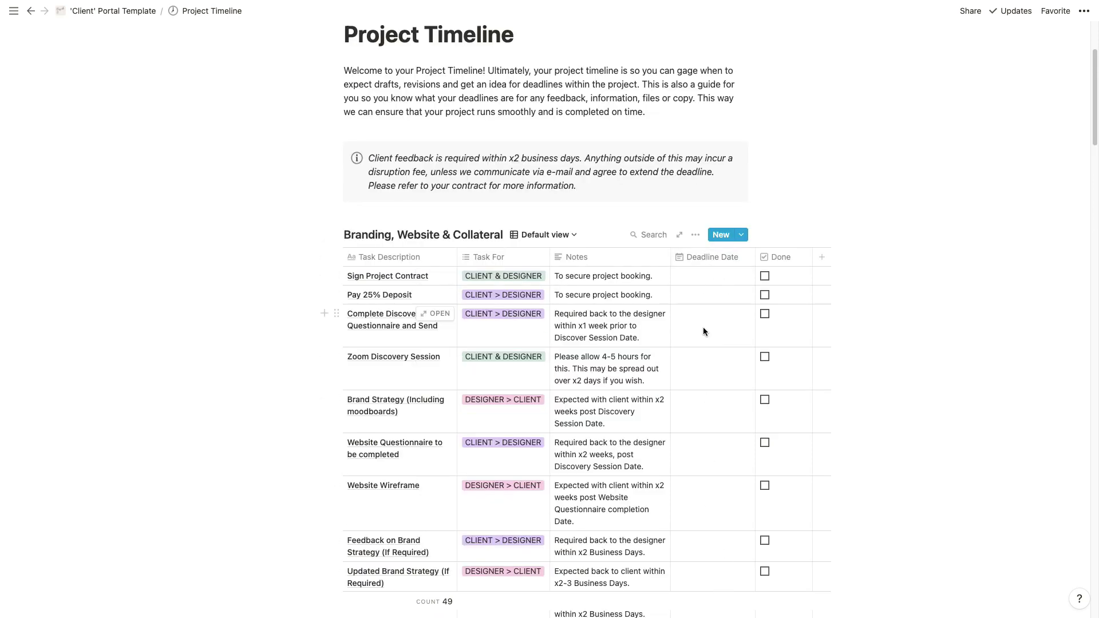
scroll(703, 331, "down", 1)
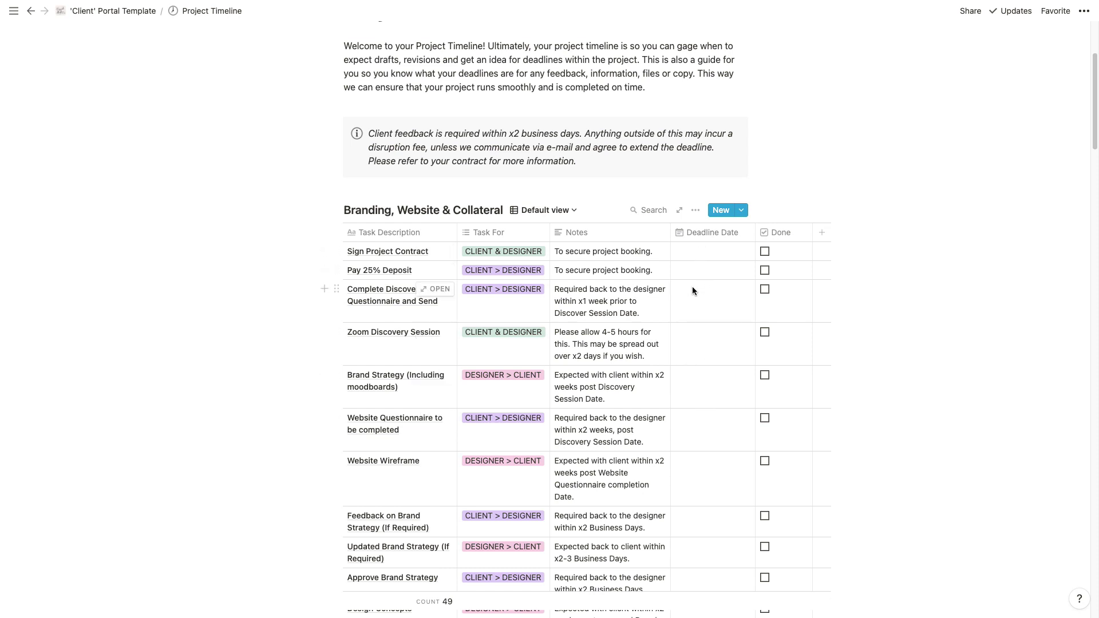
Mark Sign Project Contract, Pay 25% Deposit and the questionnaire task done, then clear them
left_click(765, 251)
left_click(765, 270)
left_click(765, 289)
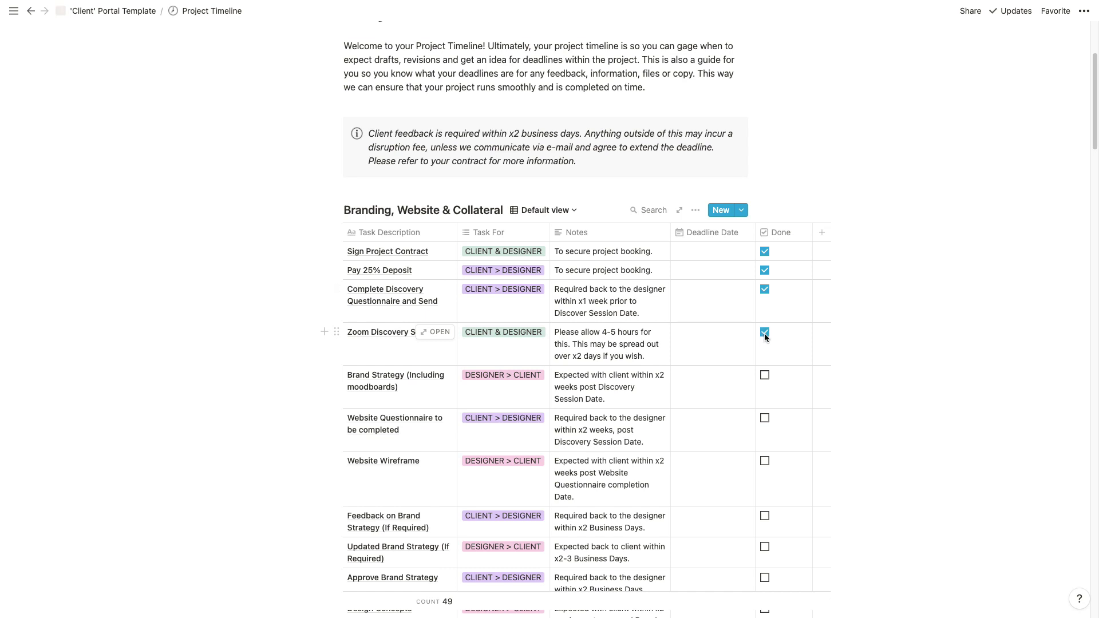
left_click(764, 289)
left_click(764, 270)
left_click(765, 251)
Scroll through the task table to review the remaining unticked tasks
scroll(748, 375, "down", 1)
scroll(747, 369, "down", 15)
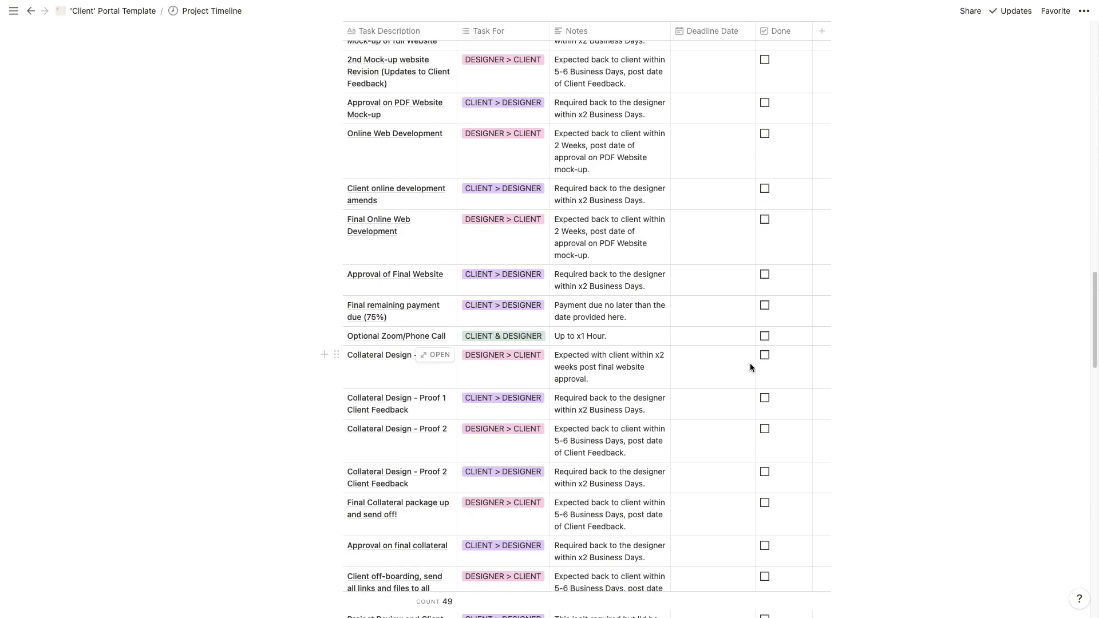
scroll(391, 213, "up", 20)
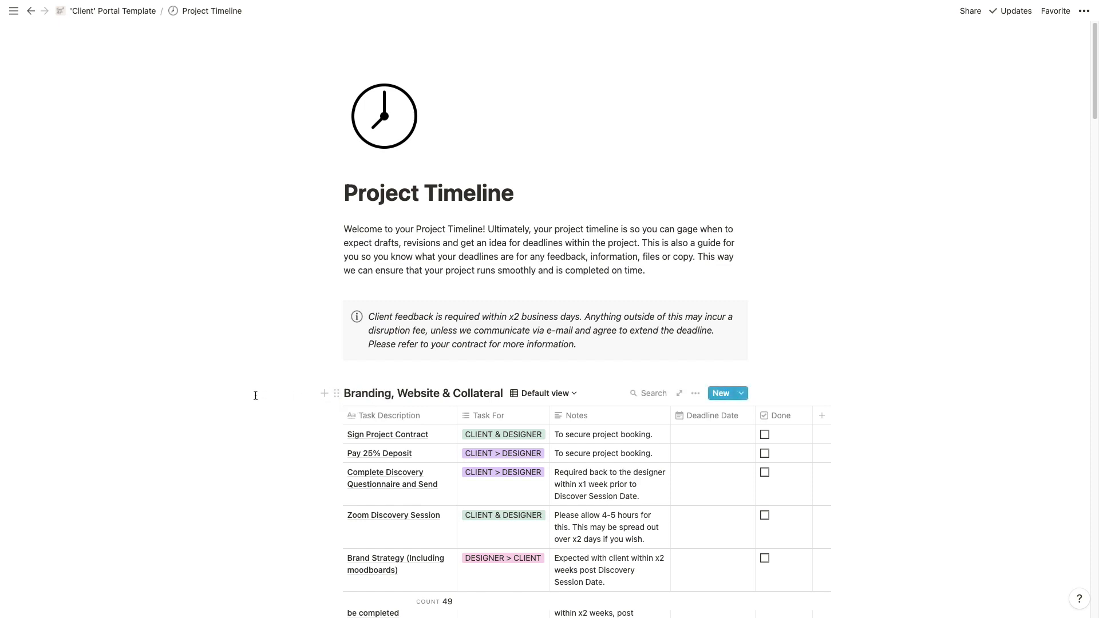
scroll(478, 404, "down", 20)
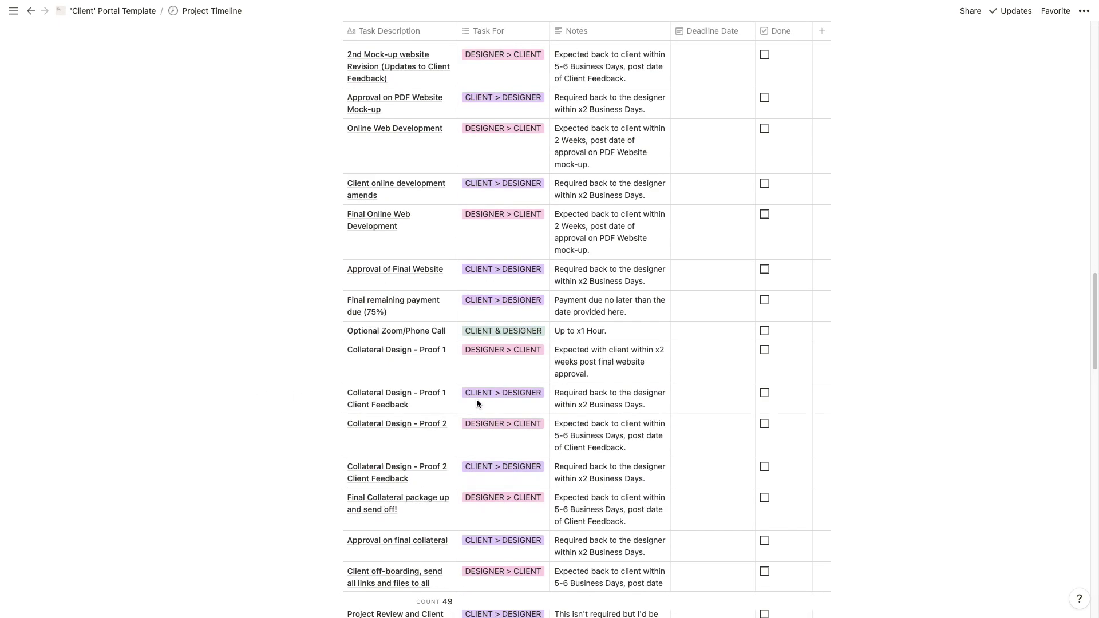
scroll(476, 399, "down", 10)
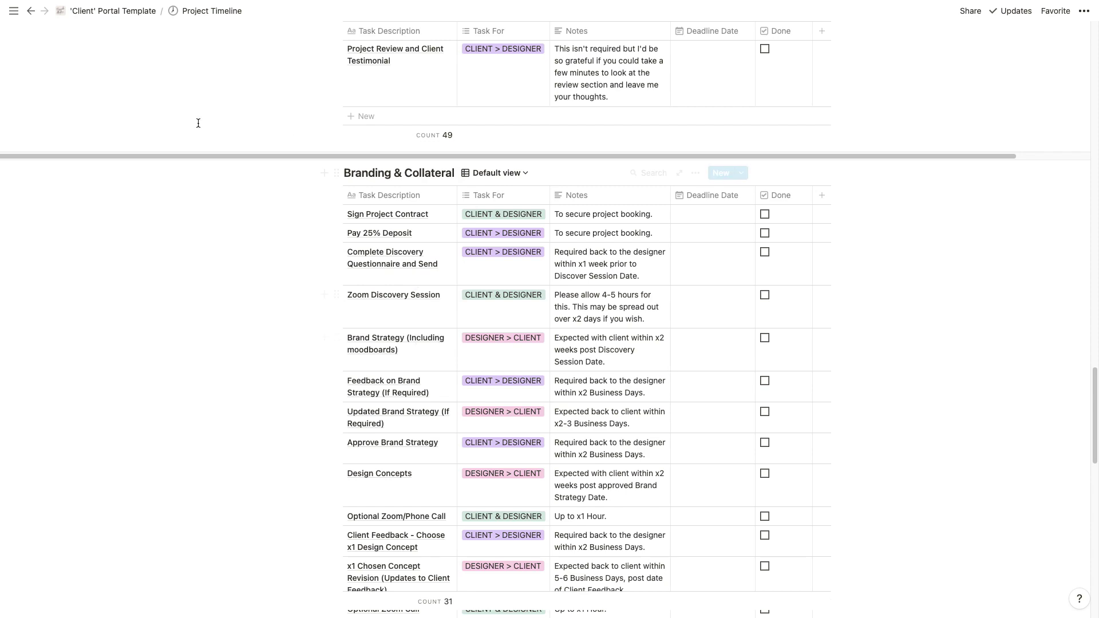
scroll(427, 208, "up", 20)
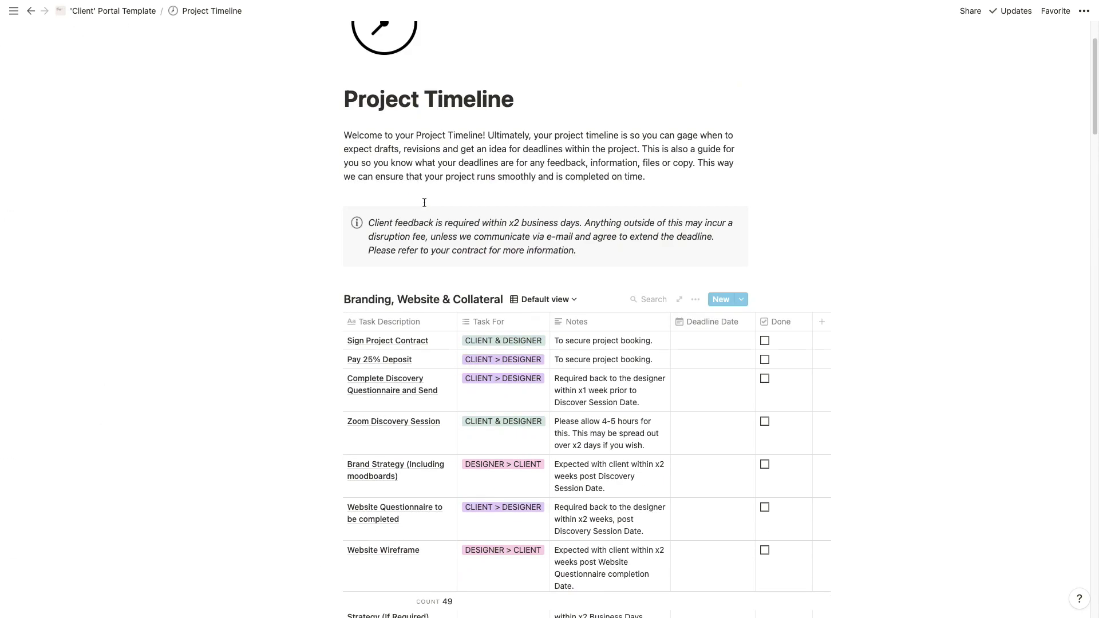
Return to the 'Client' Portal Template page and scroll to the Phase 1 section
left_click(31, 11)
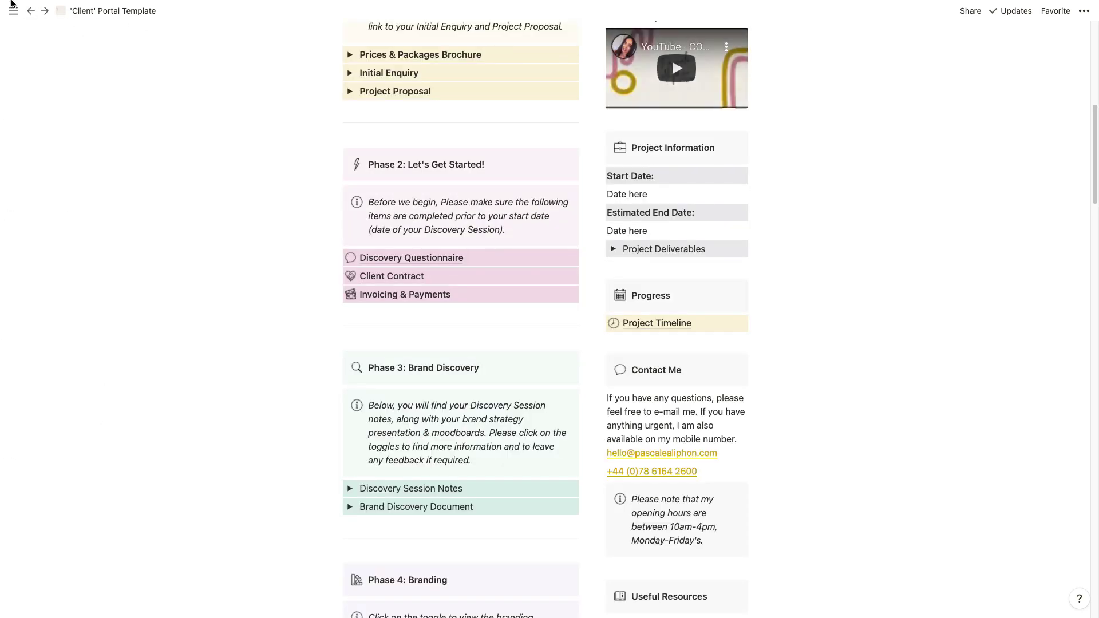
scroll(469, 207, "up", 10)
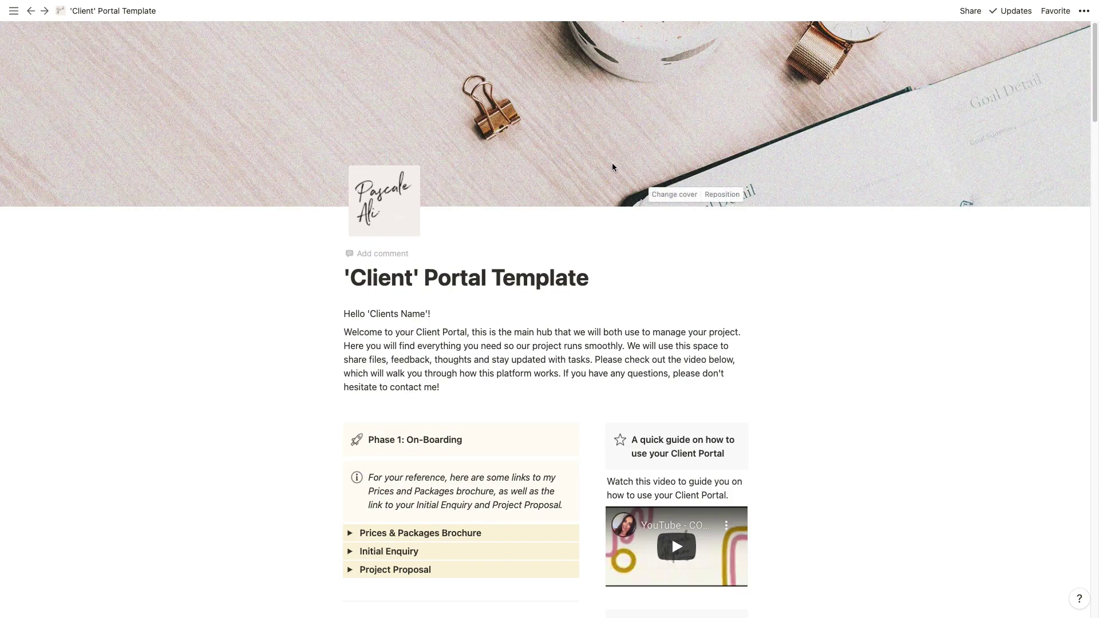
scroll(589, 170, "down", 4)
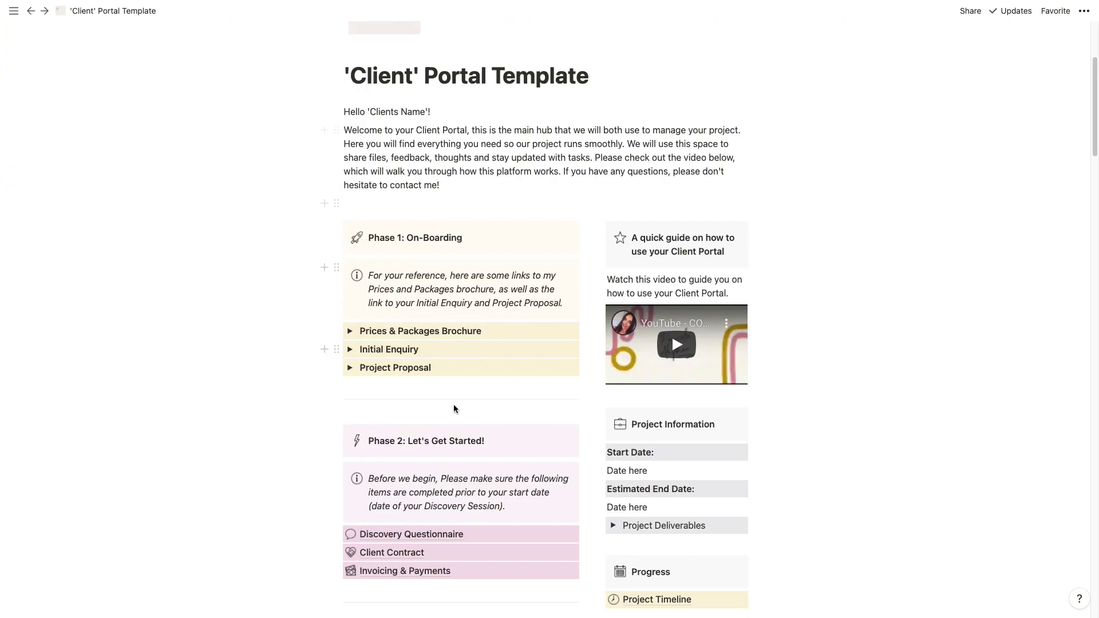
scroll(510, 402, "down", 5)
scroll(406, 438, "down", 2)
scroll(405, 438, "down", 8)
scroll(411, 416, "up", 15)
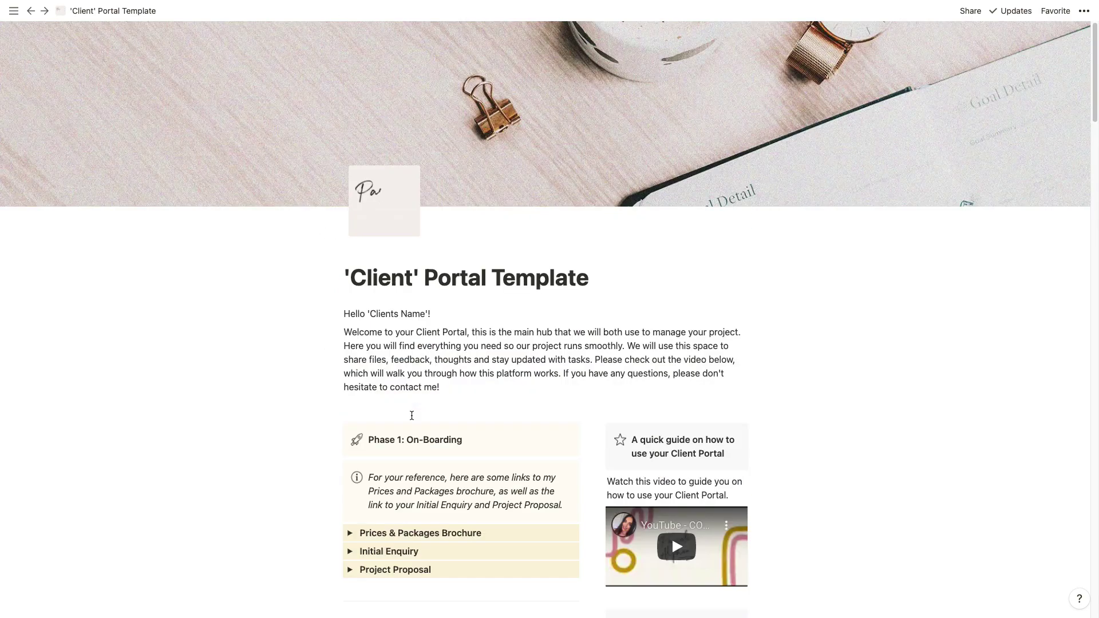
scroll(412, 415, "down", 4)
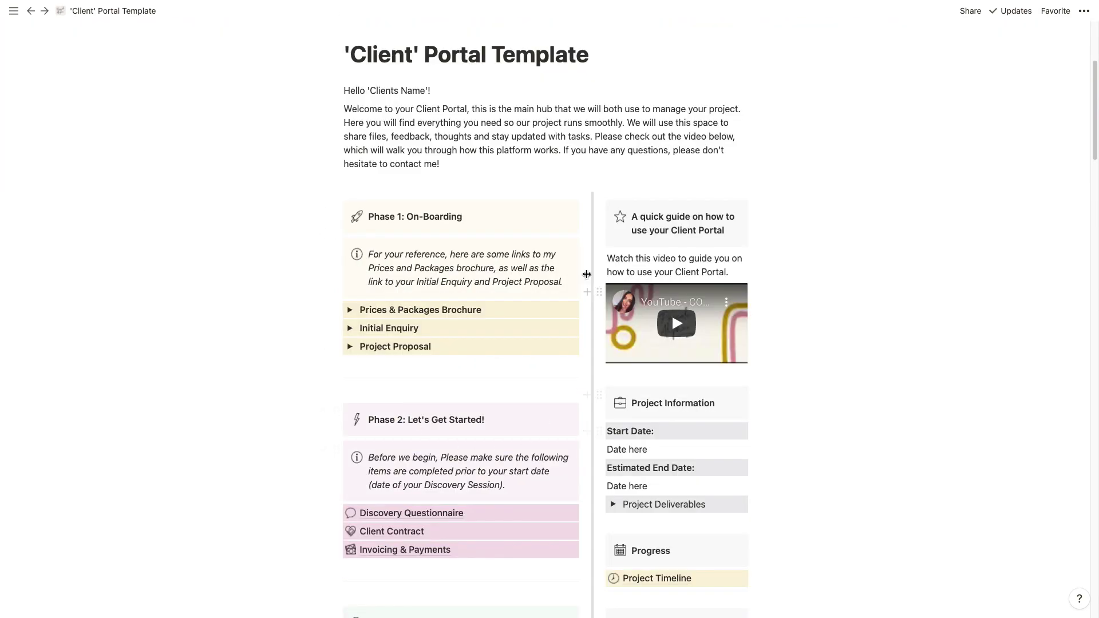
scroll(452, 426, "down", 4)
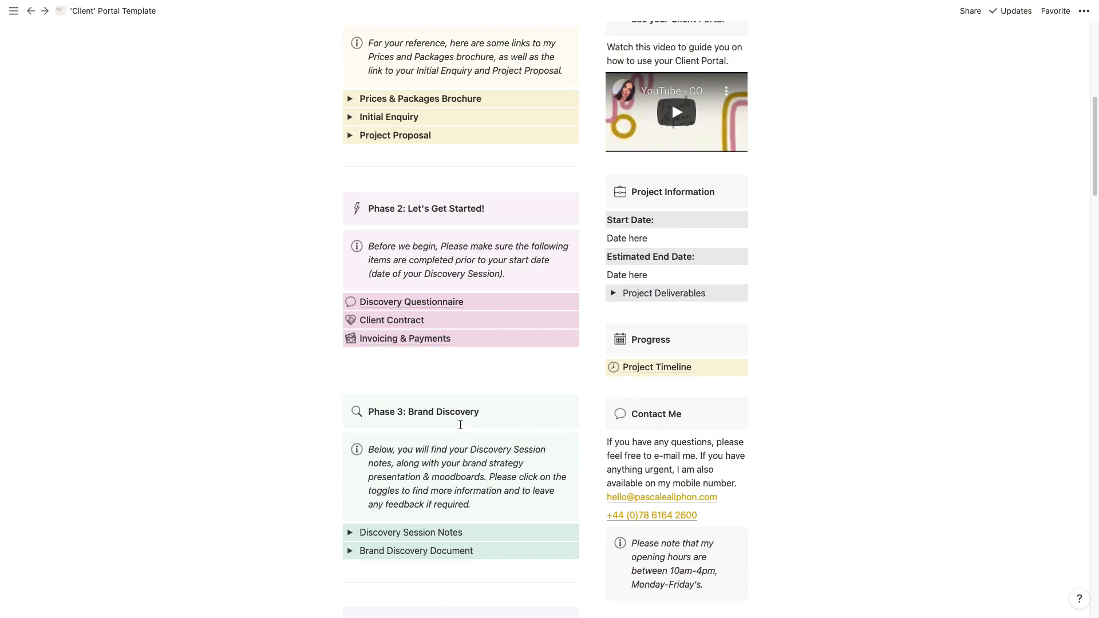
scroll(460, 425, "up", 2)
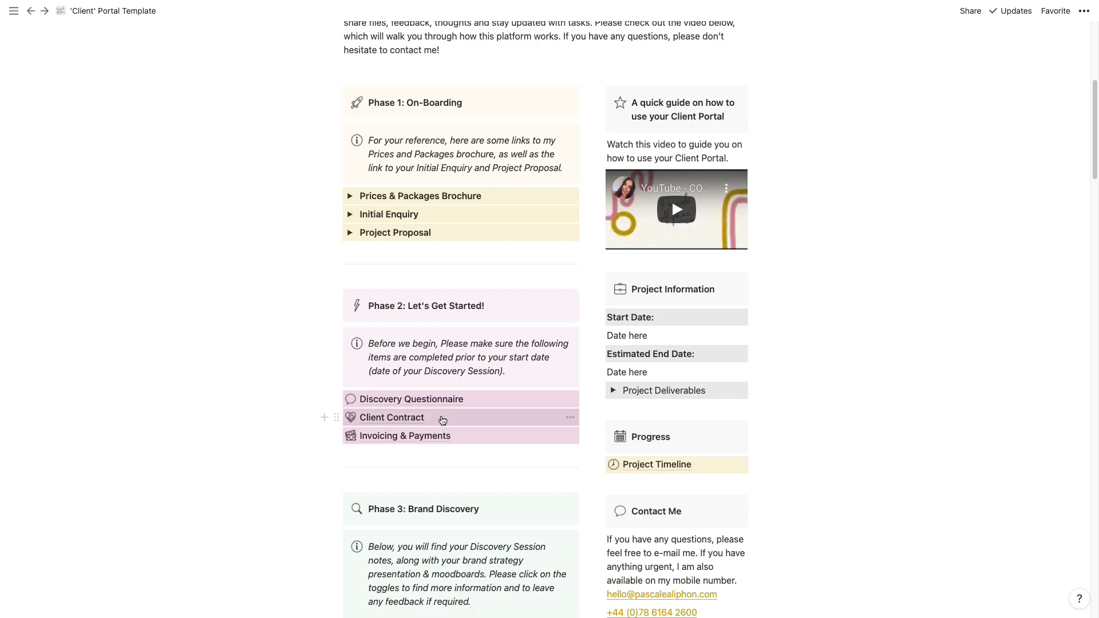
scroll(443, 422, "up", 2)
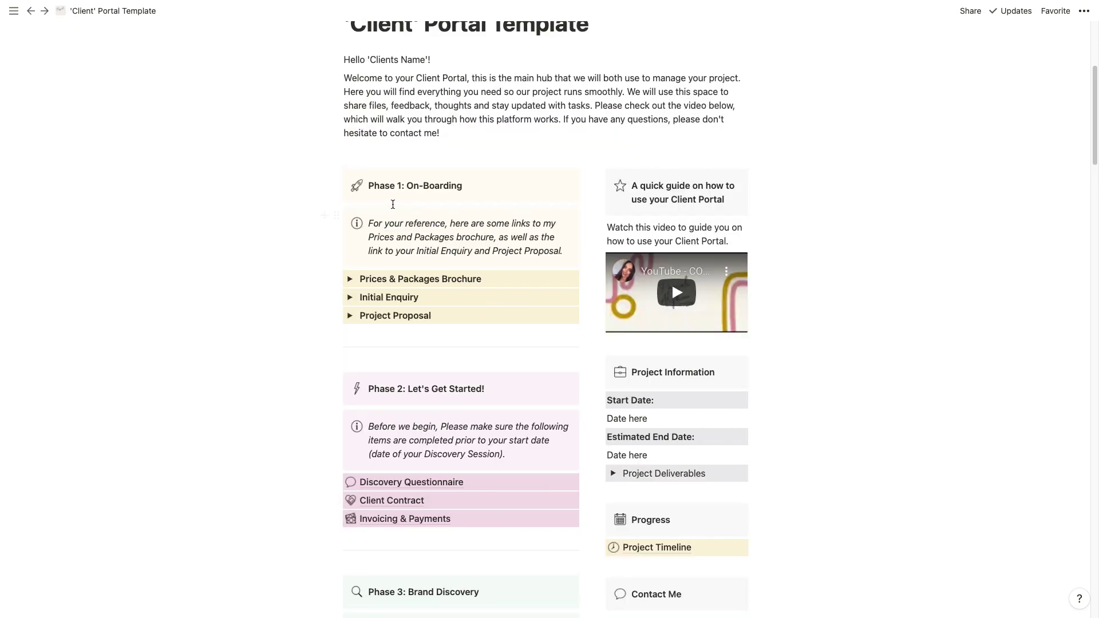
Expand the Prices & Packages Brochure, Initial Enquiry and Project Proposal toggles
left_click(350, 278)
left_click(350, 319)
left_click(350, 367)
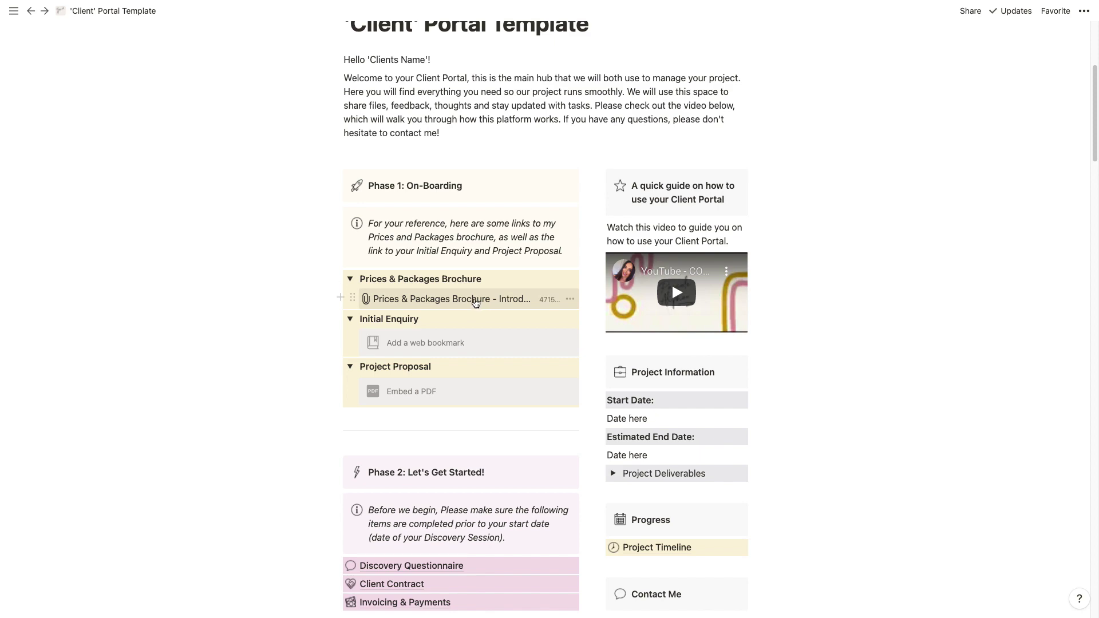
left_click(475, 300)
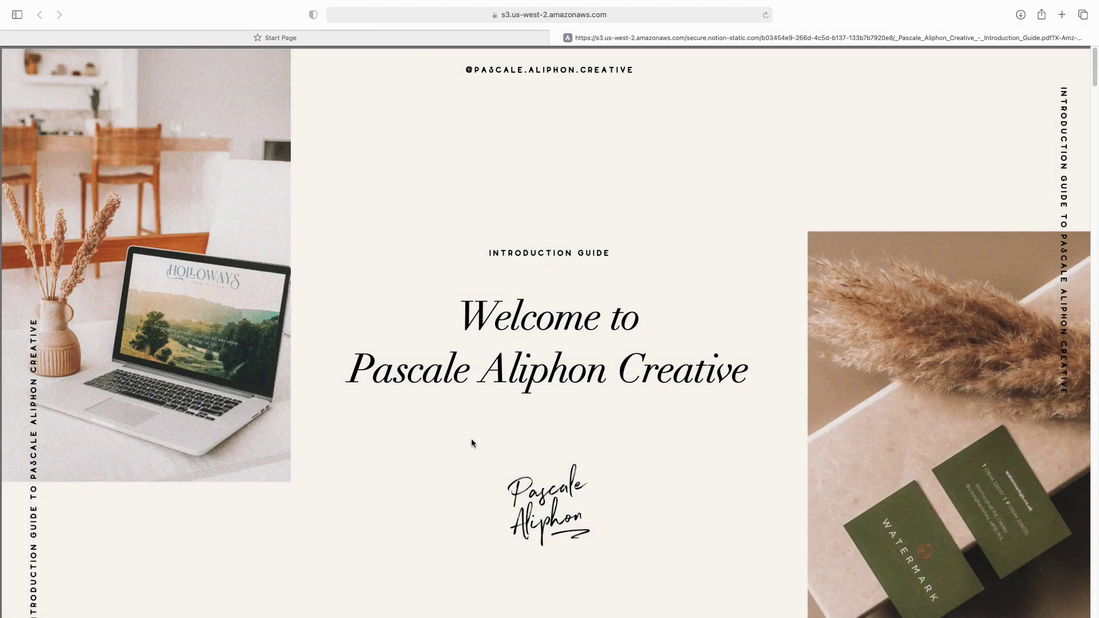
scroll(463, 426, "down", 10)
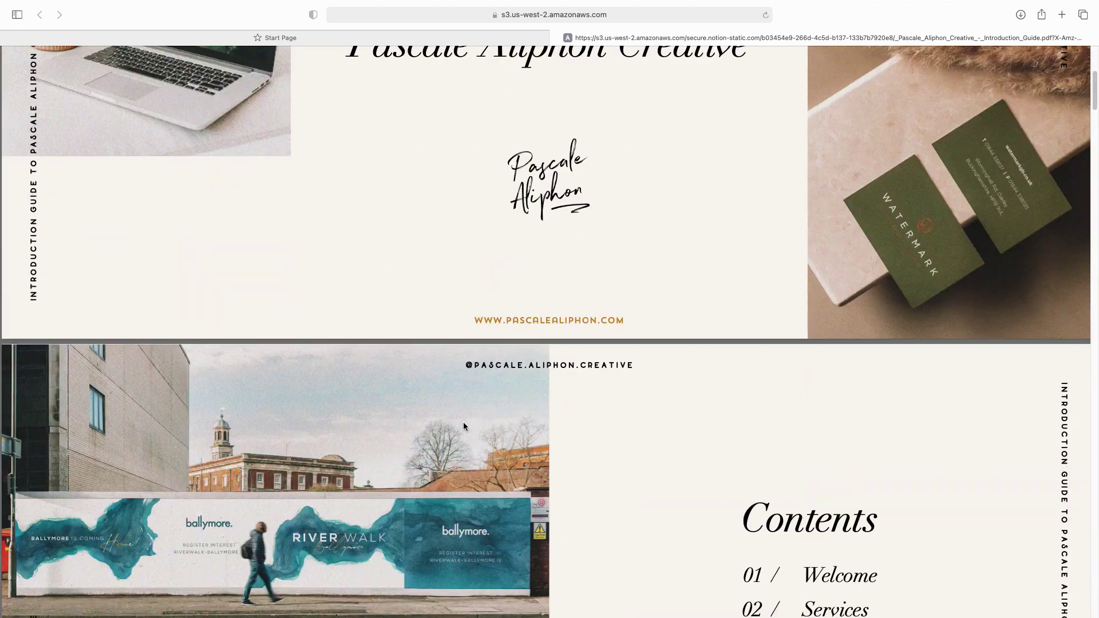
scroll(463, 427, "down", 15)
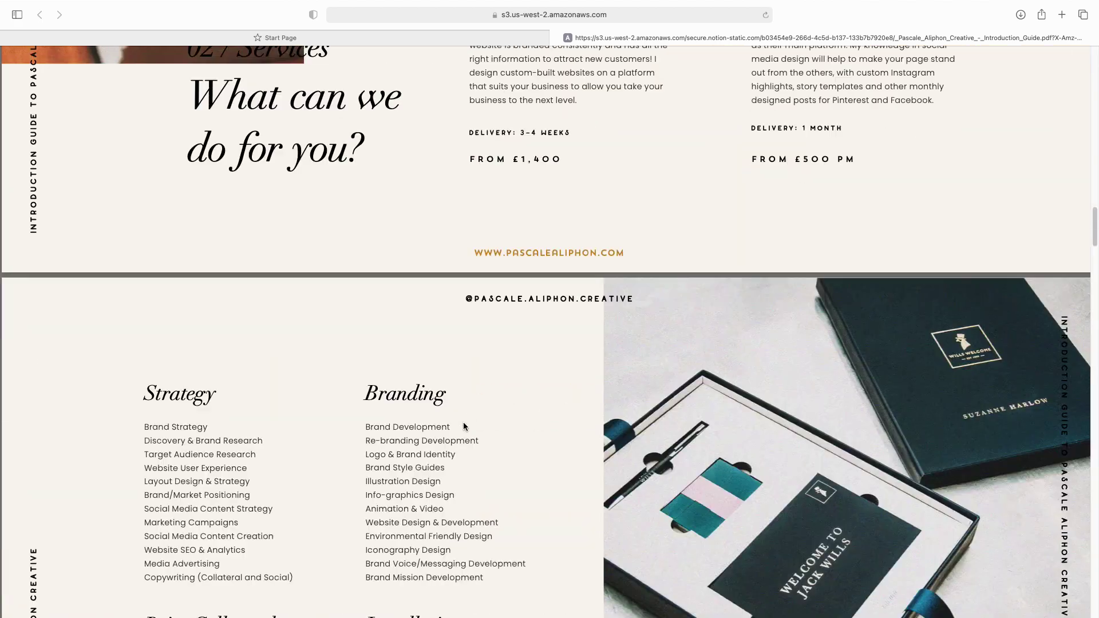
scroll(462, 421, "down", 10)
mouse_move(407, 616)
left_click(514, 596)
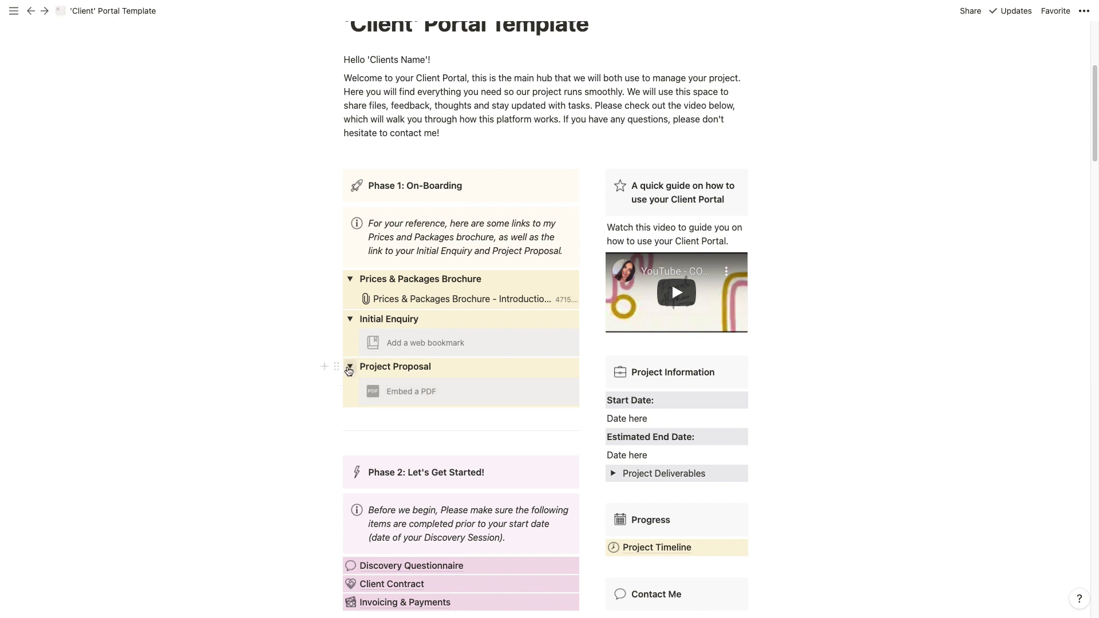
Collapse the Project Proposal, Initial Enquiry and Prices & Packages Brochure toggles
left_click(350, 366)
left_click(350, 319)
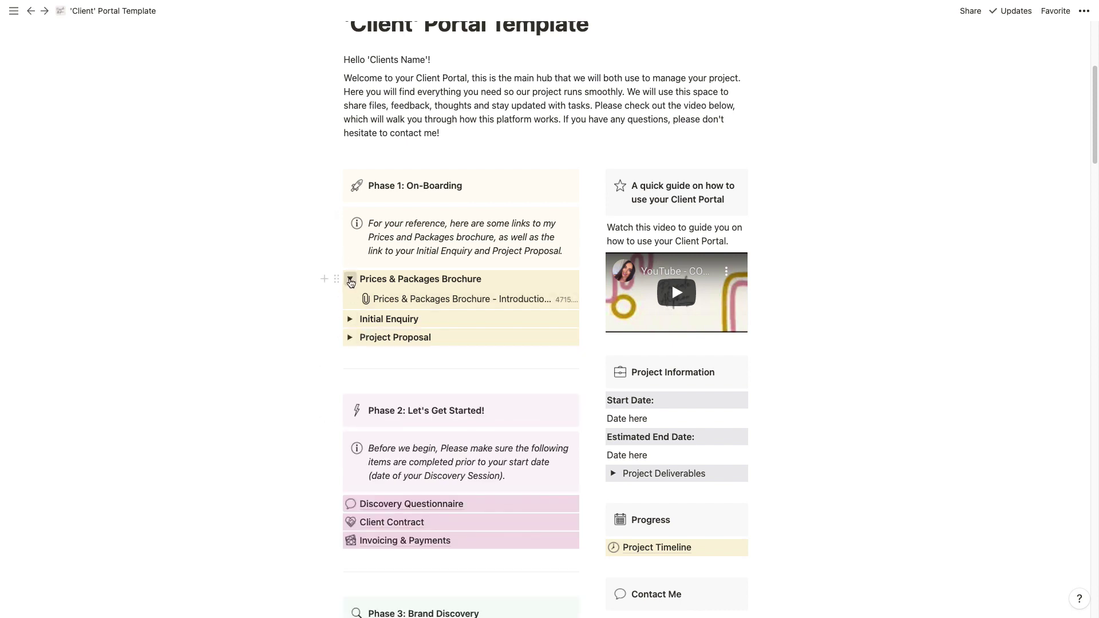
left_click(350, 279)
Open the Discovery Questionnaire sub-page in Phase 2 and scroll down its contents
scroll(515, 372, "down", 3)
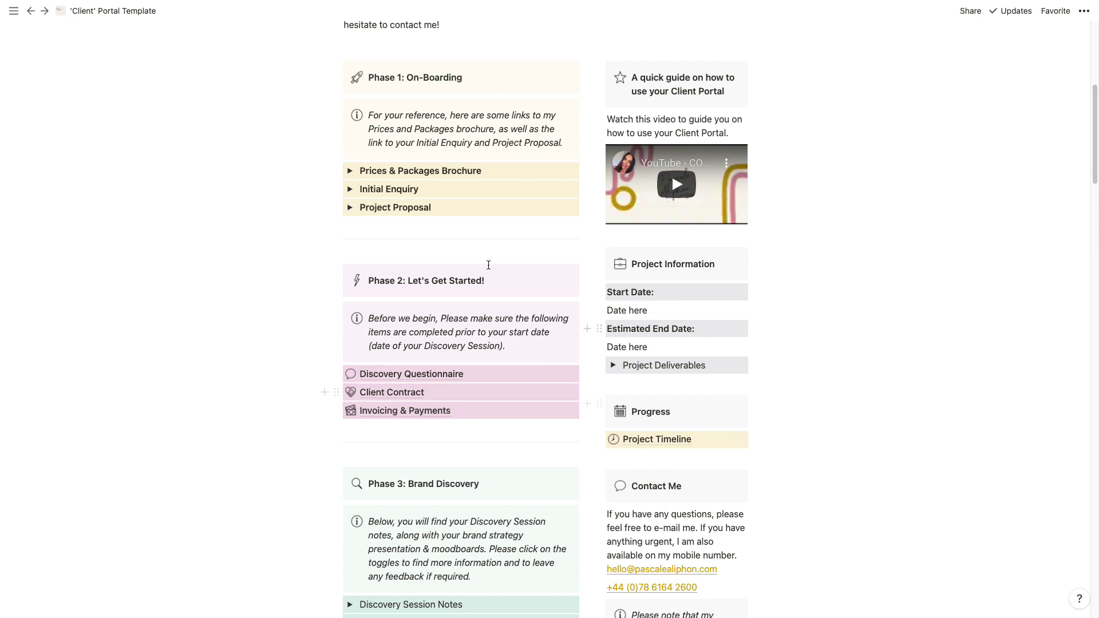
scroll(570, 309, "down", 3)
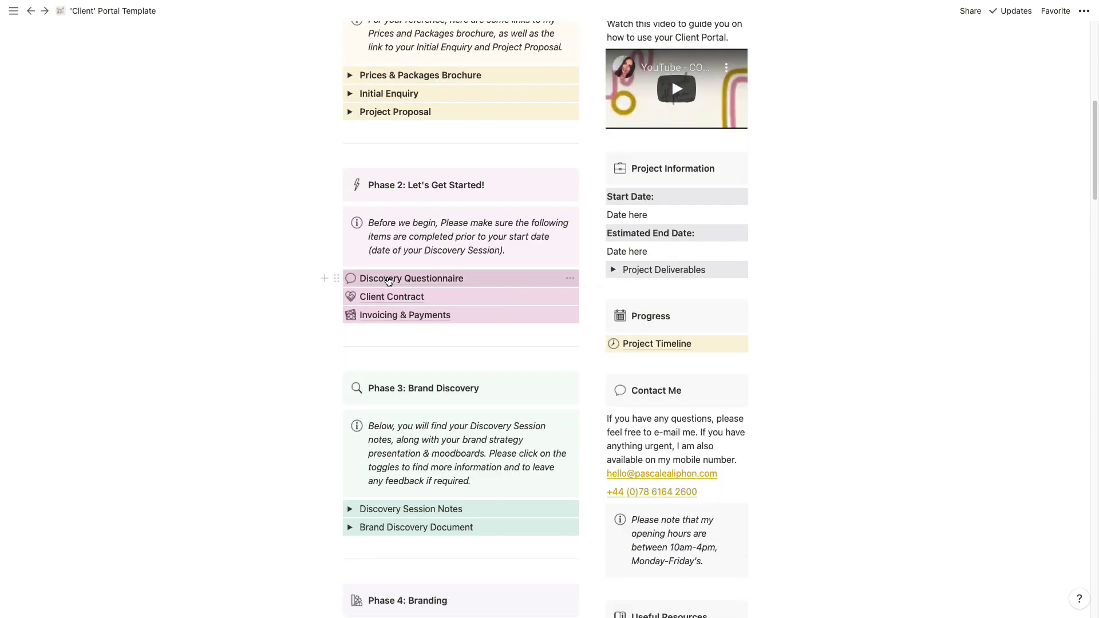
left_click(407, 279)
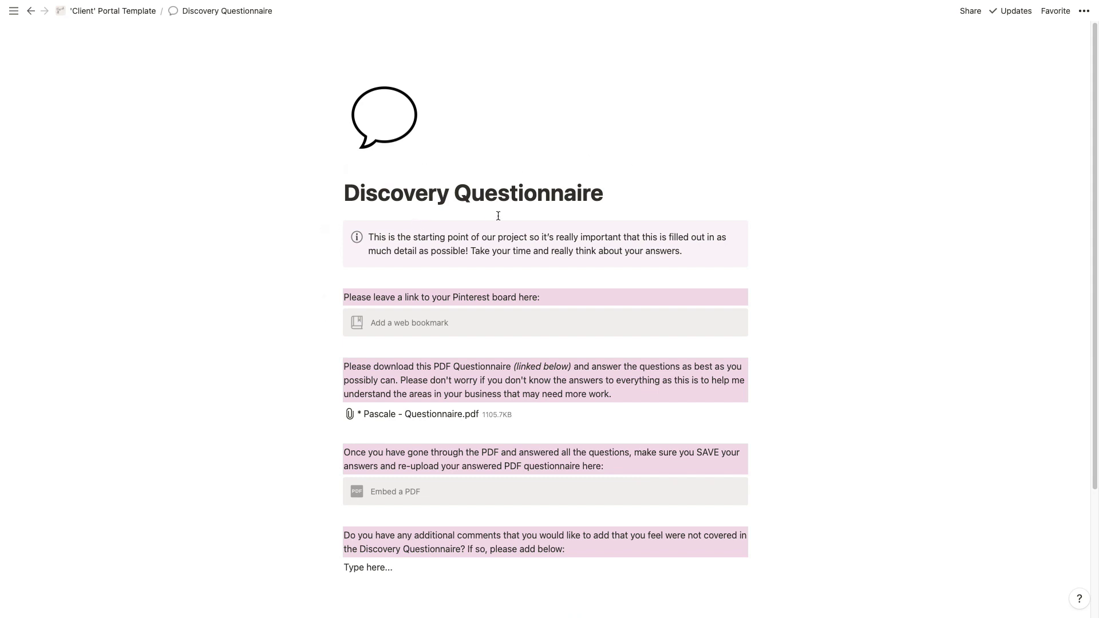
scroll(498, 216, "down", 2)
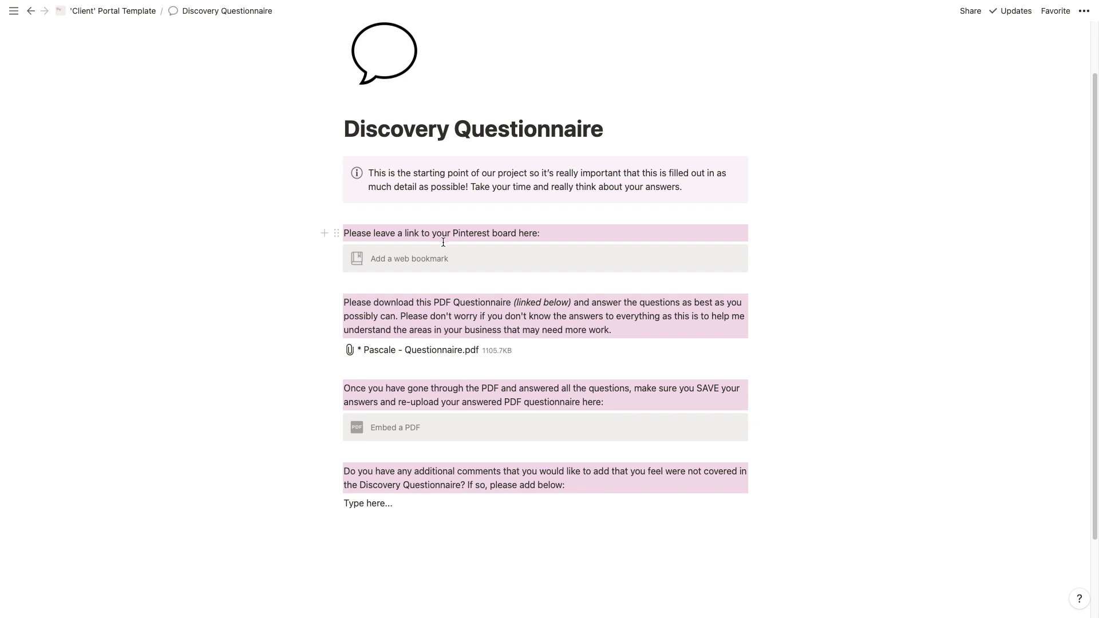
Open the attached Questionnaire.pdf in a Safari tab and scroll through its pages
left_click(394, 353)
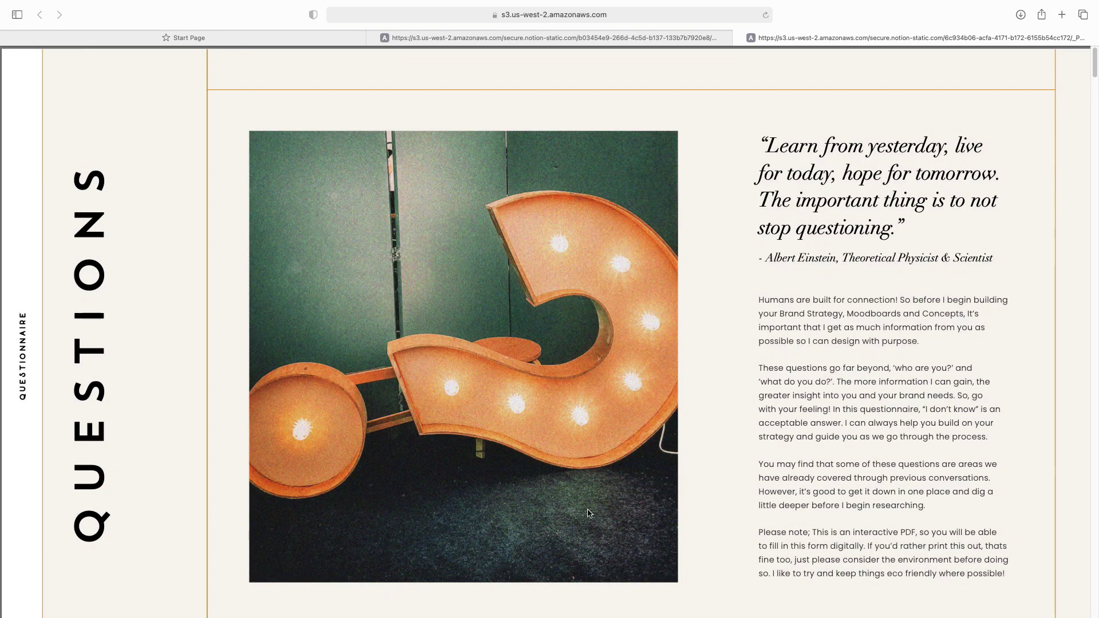
mouse_move(598, 576)
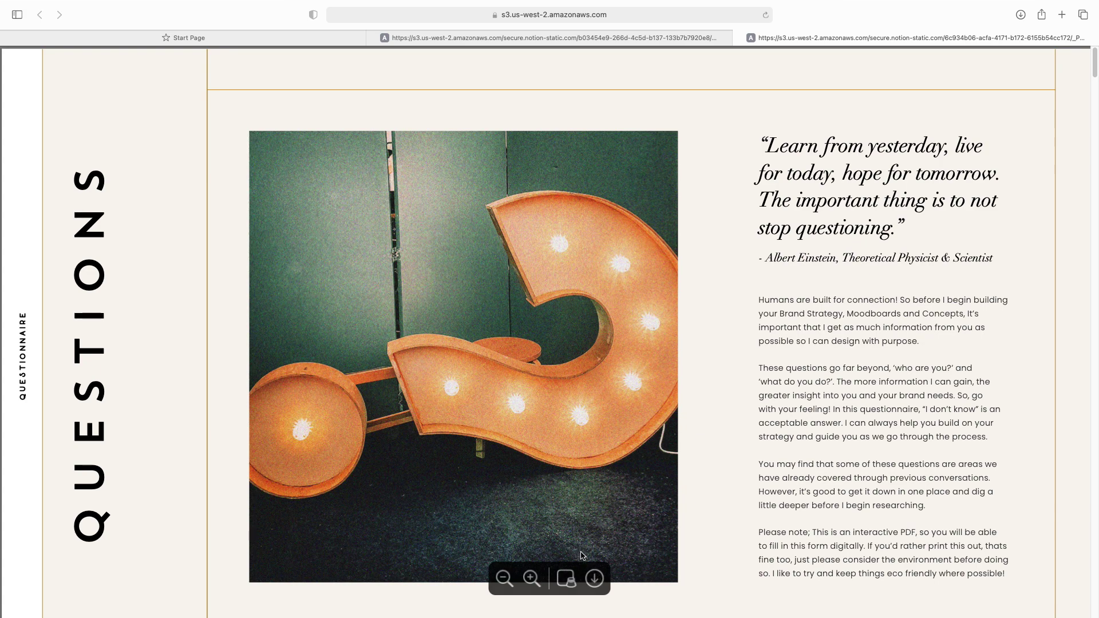
scroll(582, 552, "down", 20)
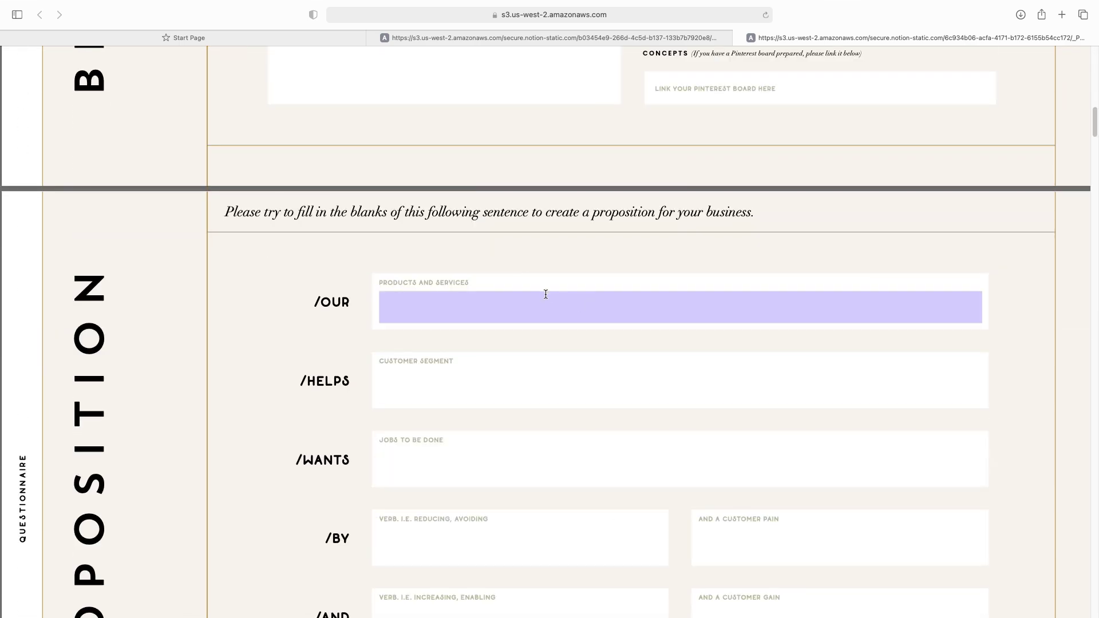
scroll(535, 412, "down", 3)
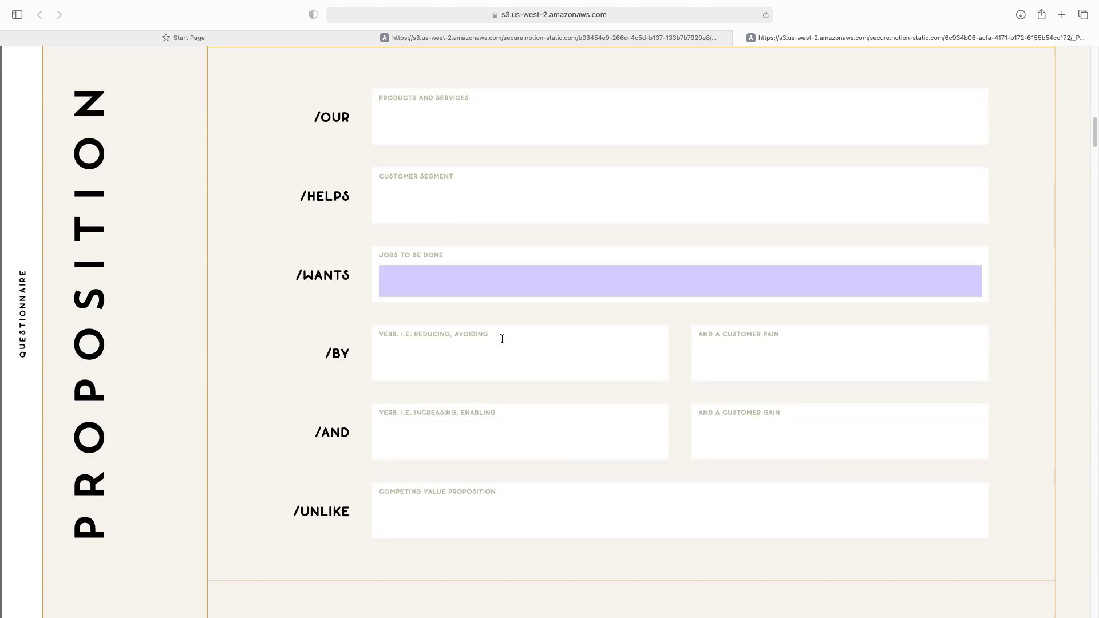
scroll(500, 448, "down", 6)
scroll(499, 328, "down", 9)
Click into the business story field, then scroll through the Audience, Competitor and Word Bank sections
left_click(427, 290)
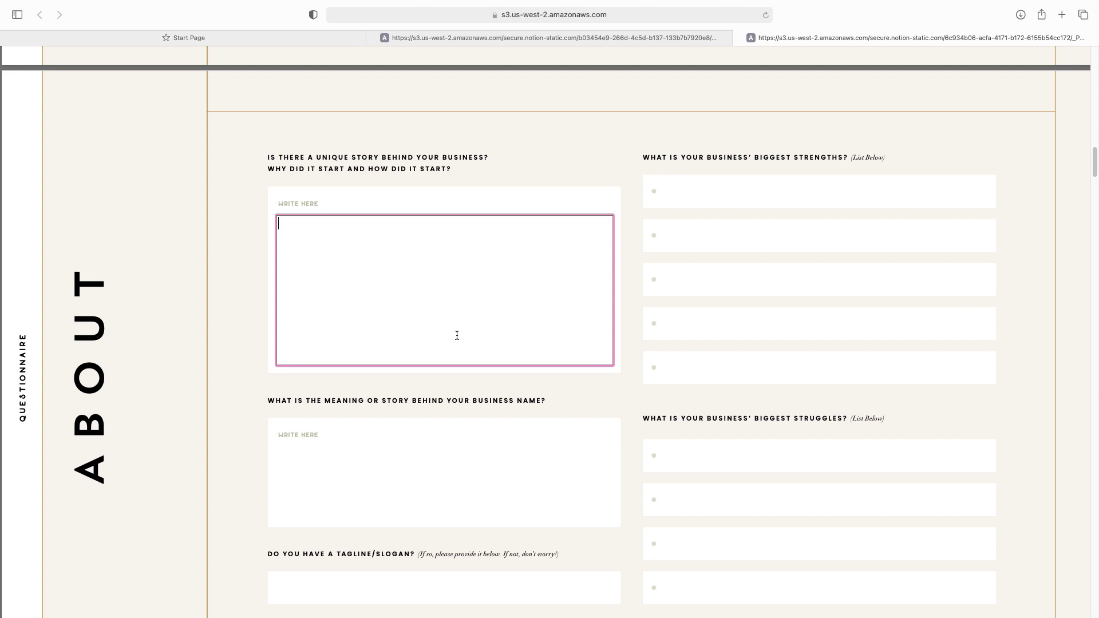
scroll(399, 435, "down", 20)
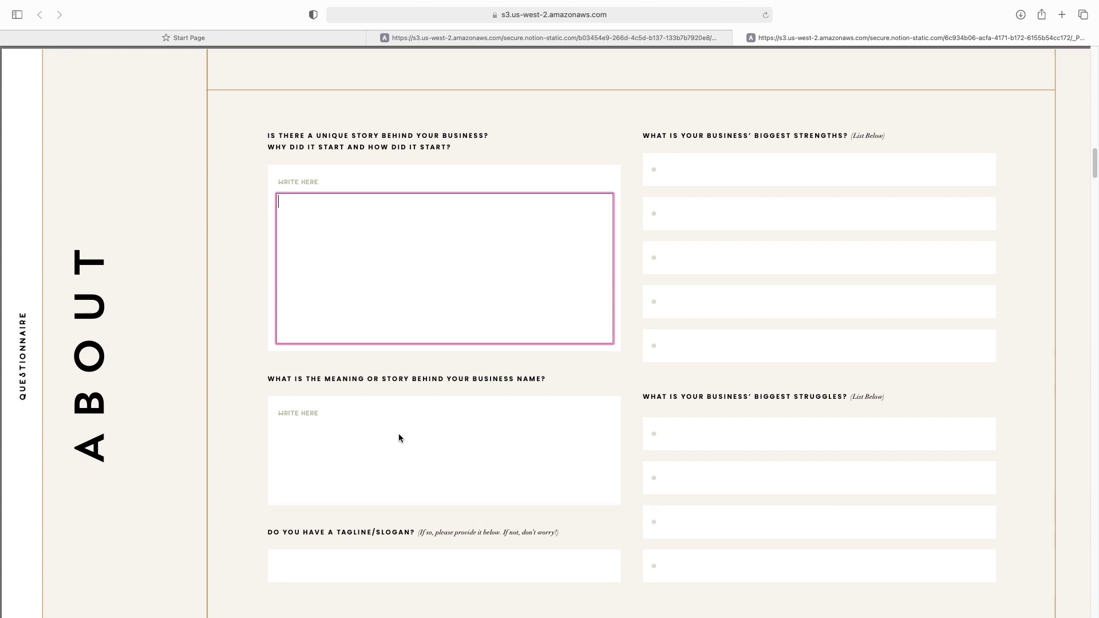
scroll(399, 434, "down", 16)
scroll(399, 432, "down", 3)
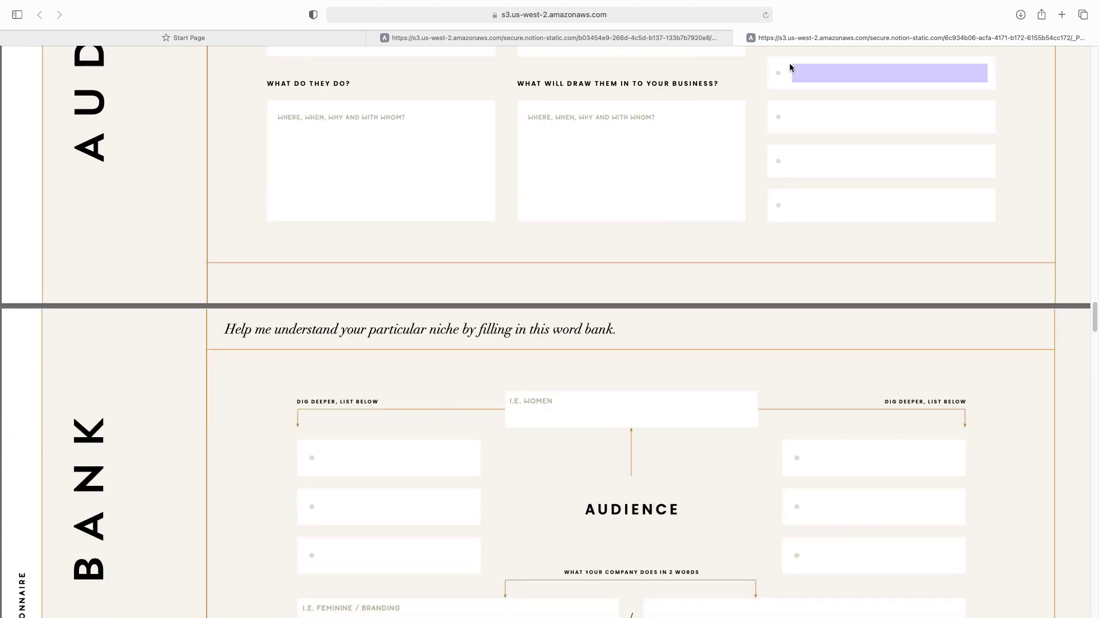
scroll(639, 182, "up", 10)
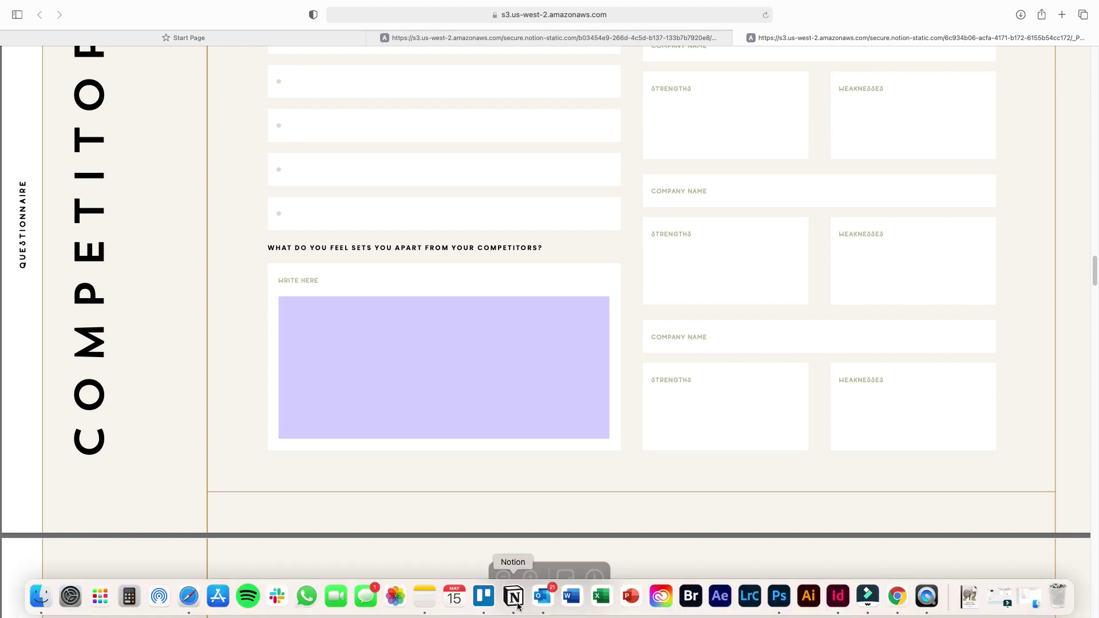
Leave the Discovery Questionnaire and return to the 'Client' Portal Template page
left_click(514, 597)
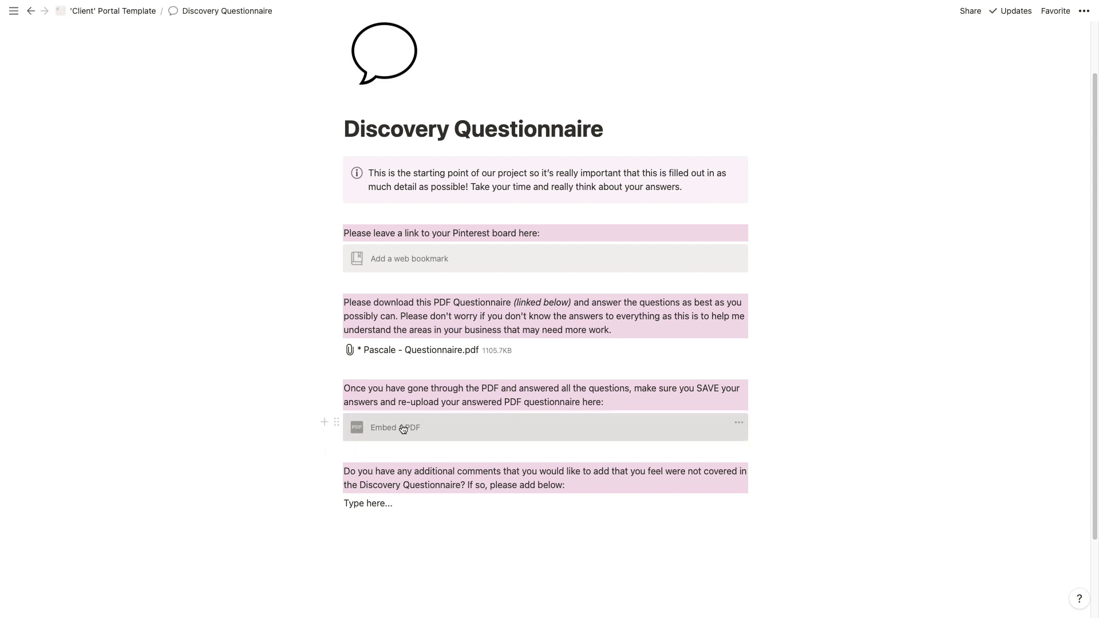
triple_click(401, 502)
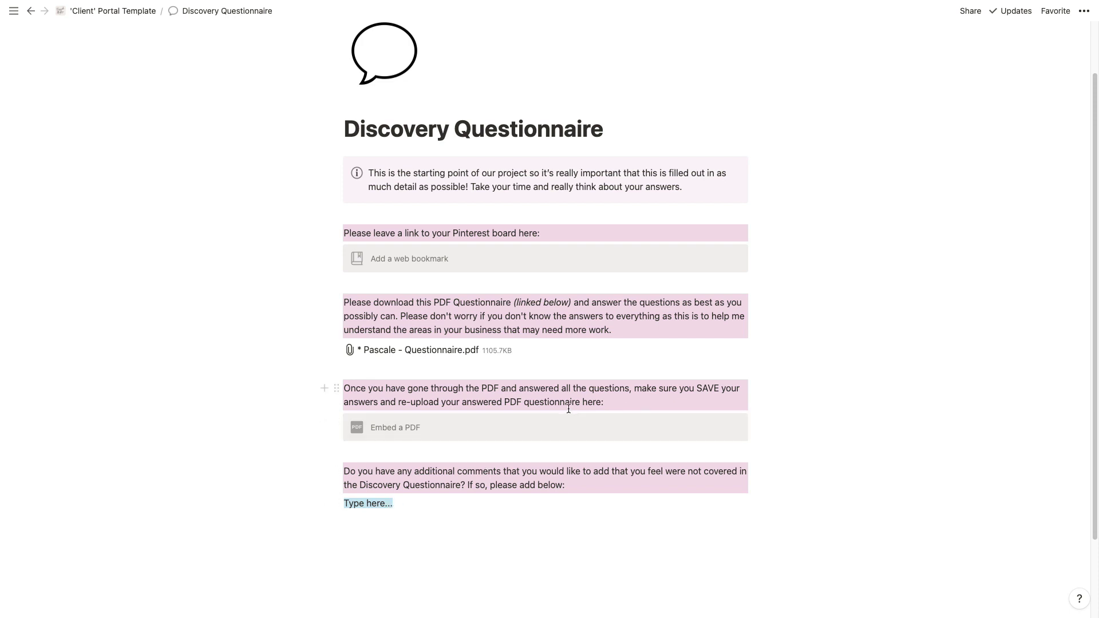
left_click(30, 11)
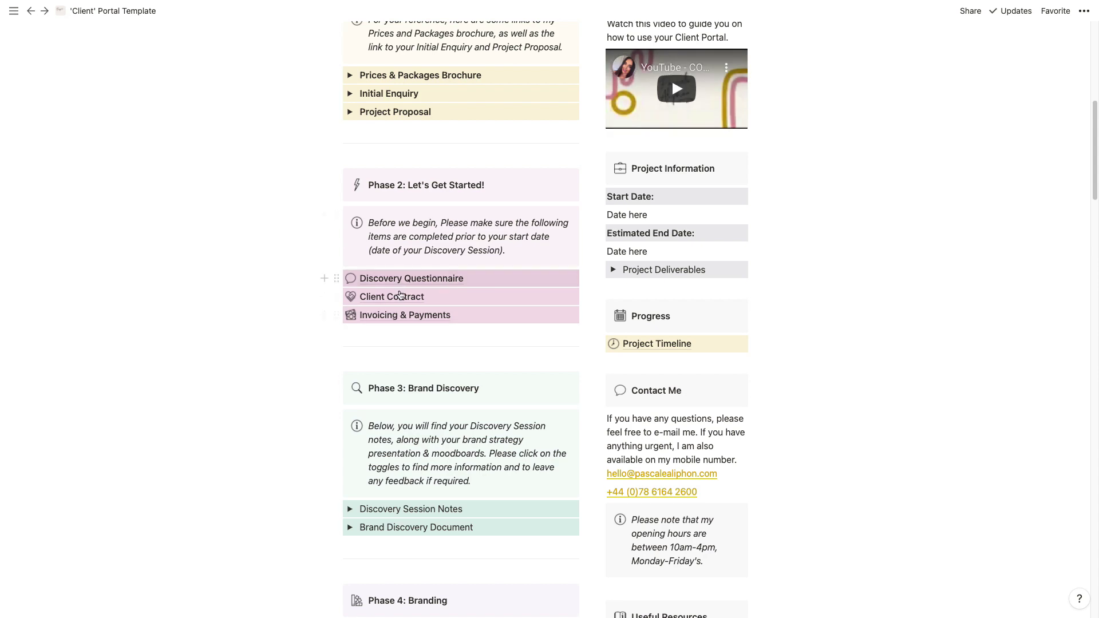
Open the Client Contract page linked under Phase 2
left_click(400, 293)
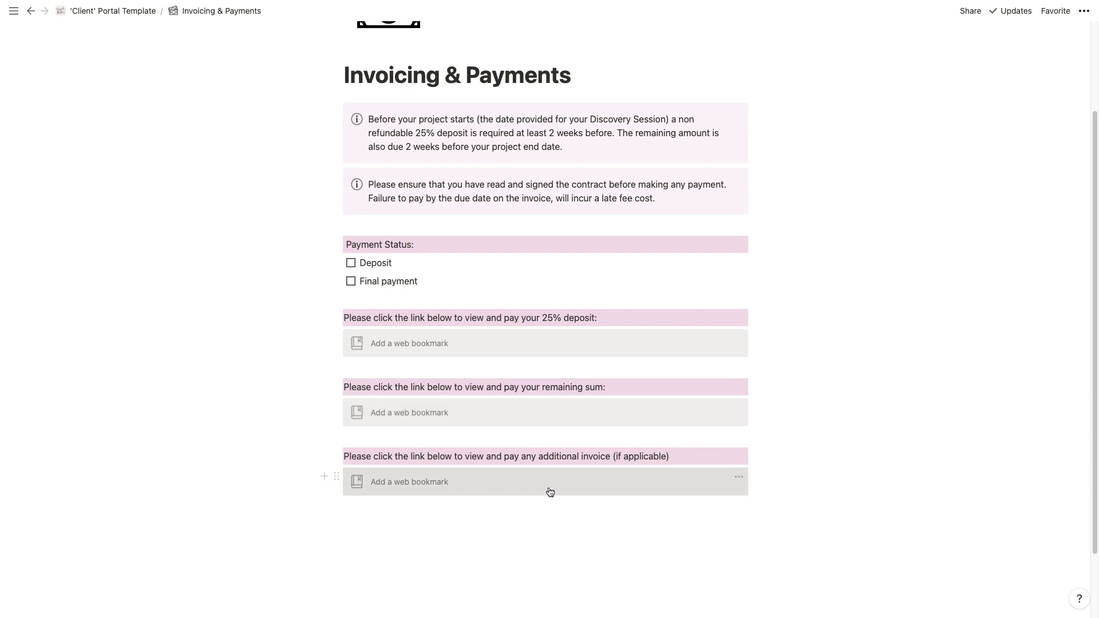
Tick and untick the Deposit payment box, leaving it unchecked, then focus the line above Phase 3
scroll(549, 492, "up", 2)
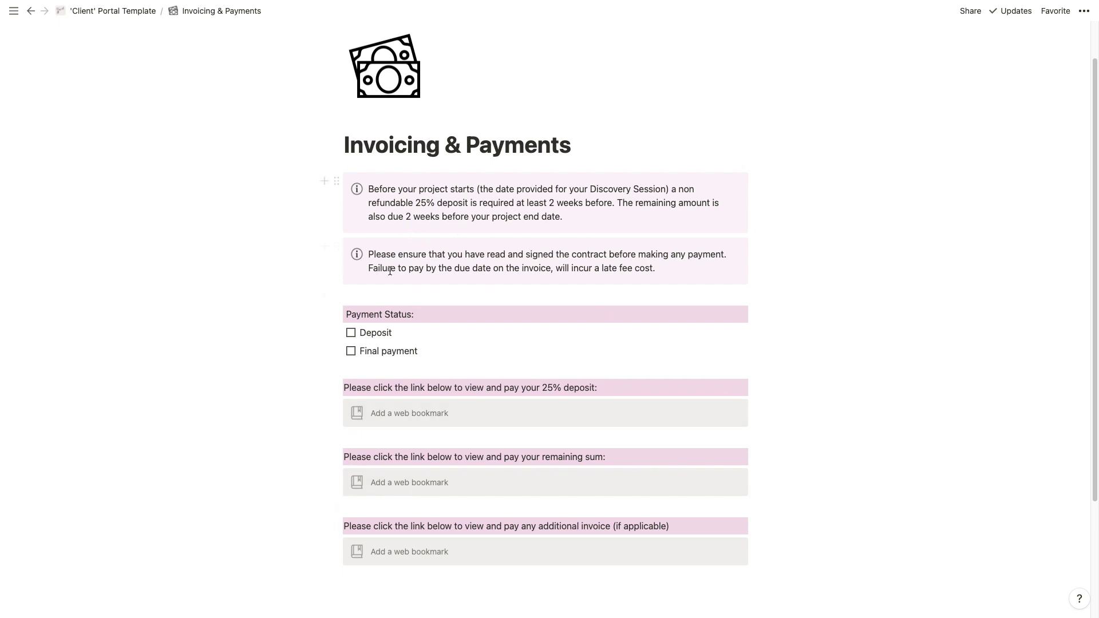
left_click(350, 334)
left_click(351, 334)
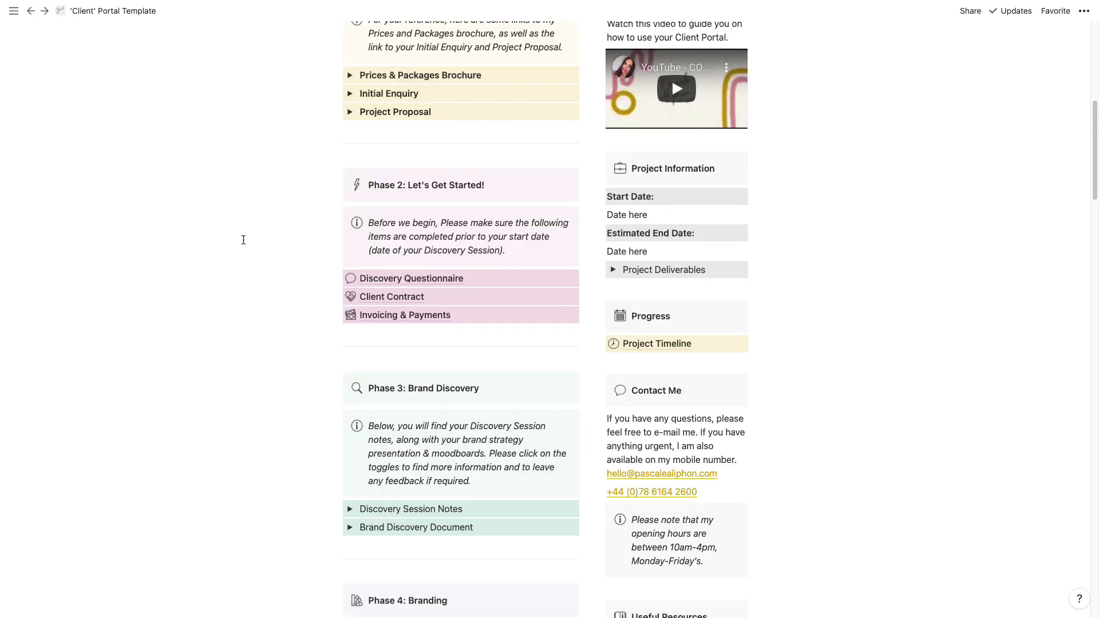
scroll(370, 251, "down", 3)
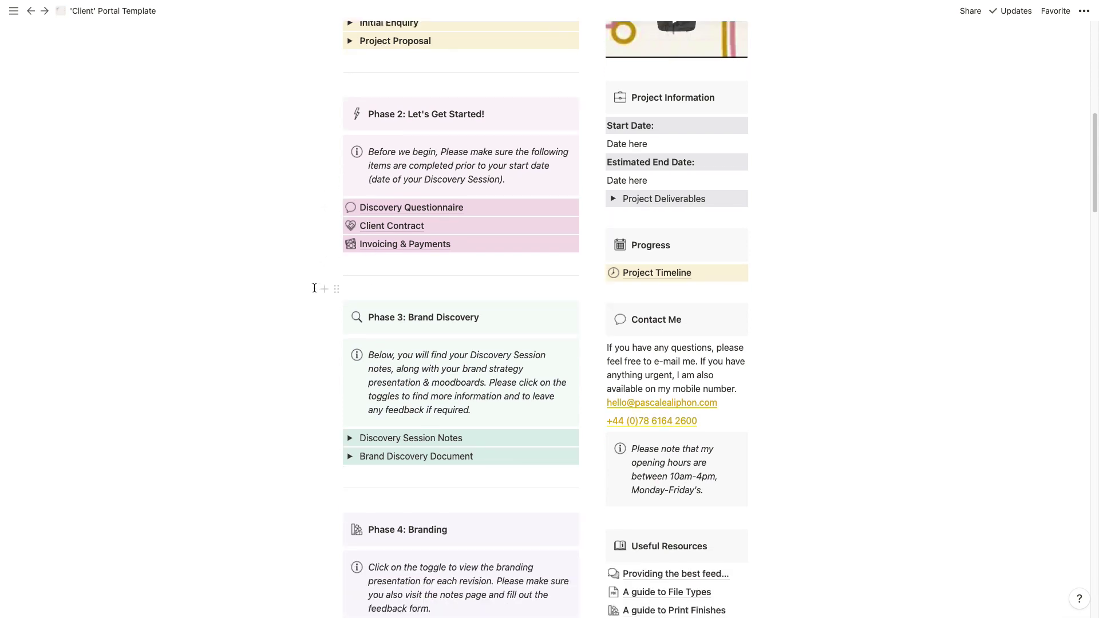
left_click(372, 289)
scroll(438, 292, "down", 3)
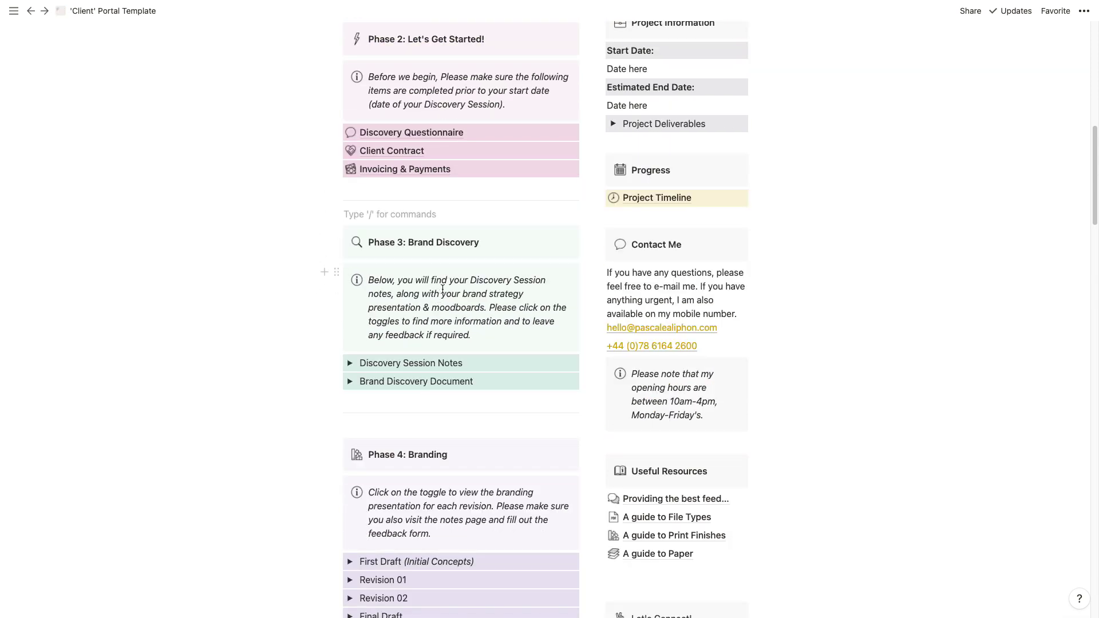
Preview then fold Discovery Session Notes, and expand the Brand Discovery Document toggle in Phase 3
scroll(441, 285, "down", 2)
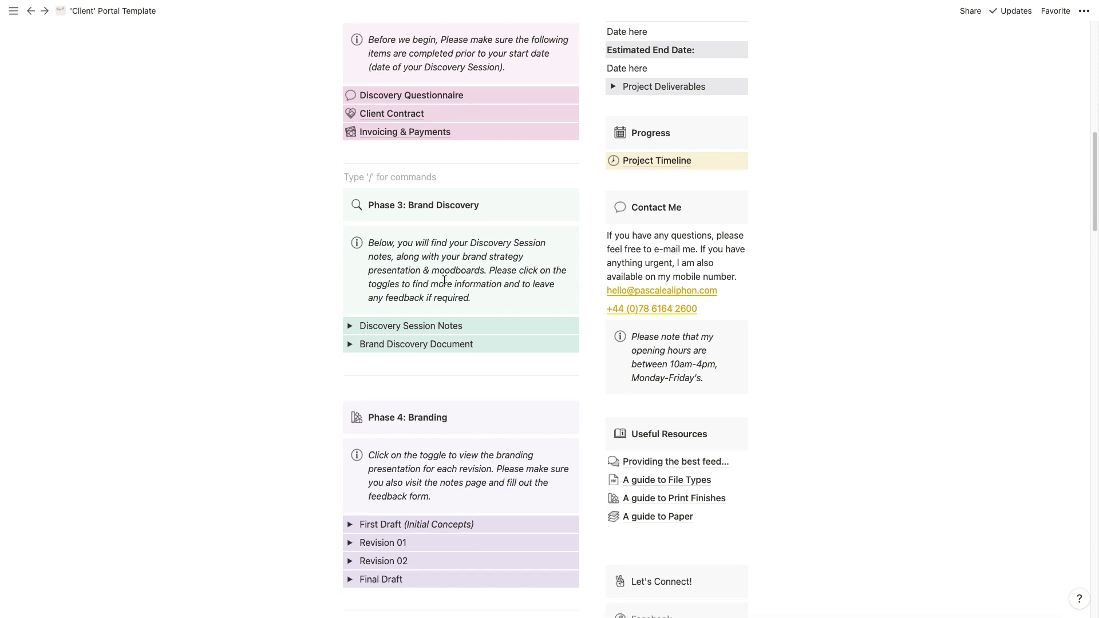
left_click(350, 326)
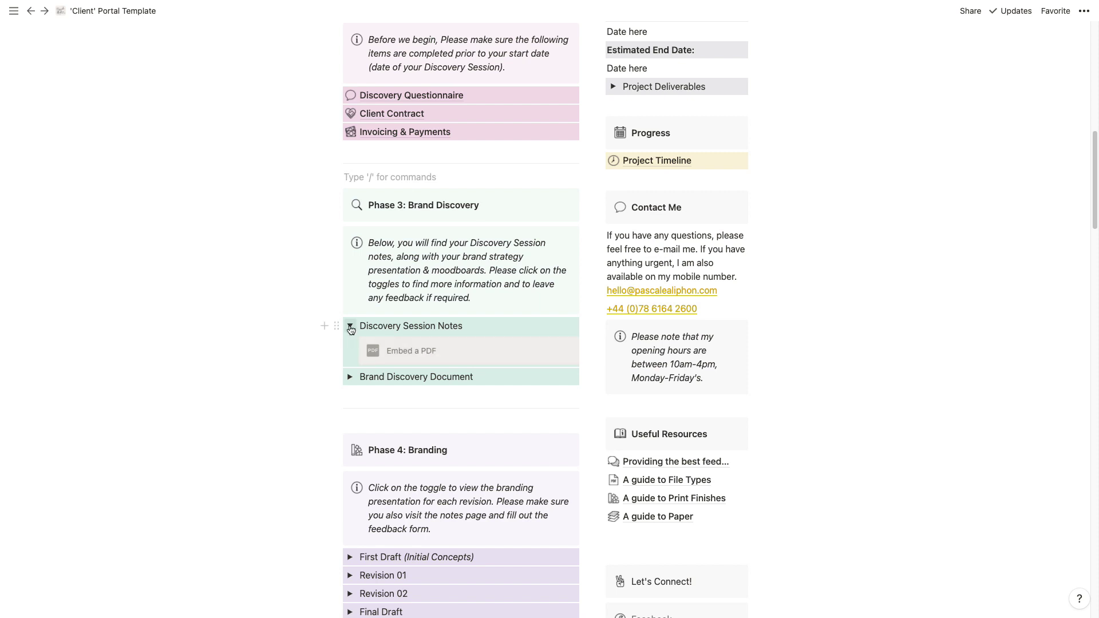
left_click(350, 327)
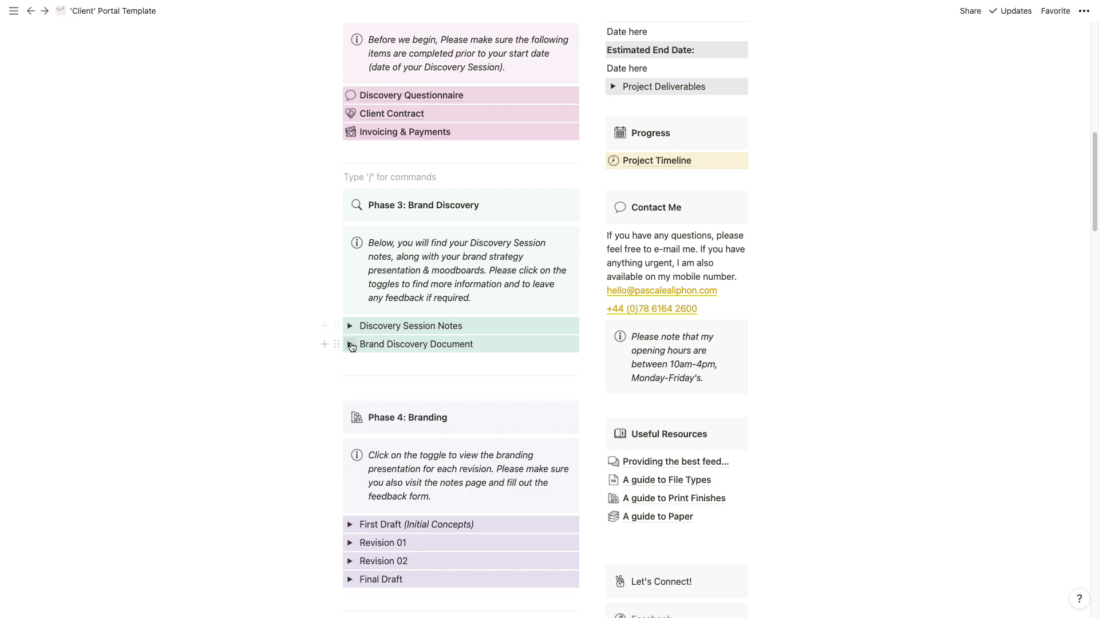
left_click(350, 346)
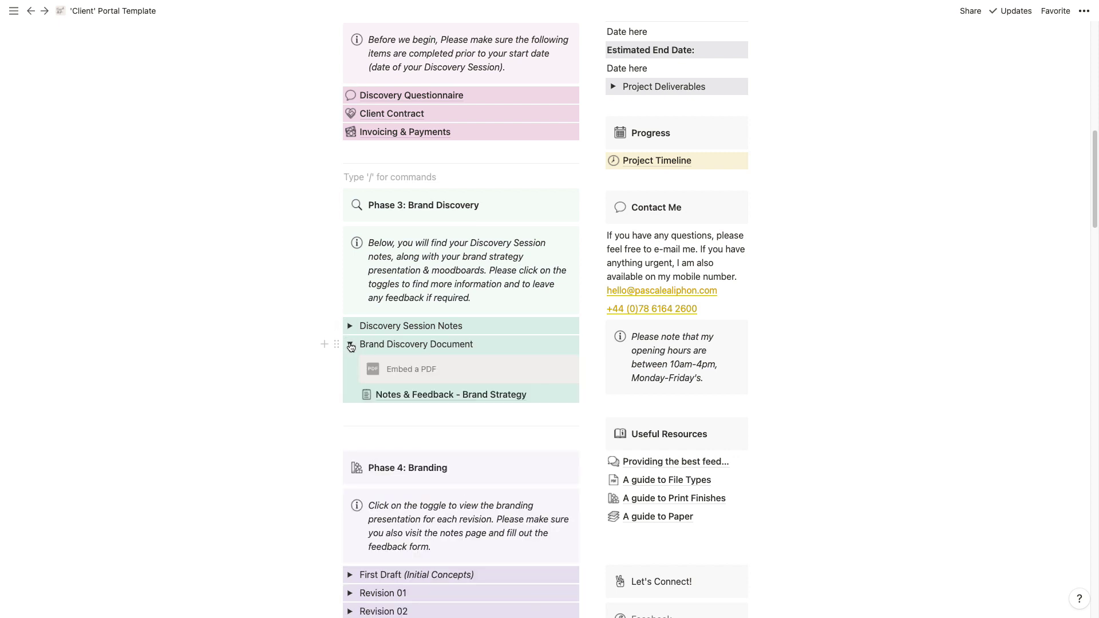
Open the Notes & Feedback - Brand Strategy page and look through its feedback questions
left_click(415, 395)
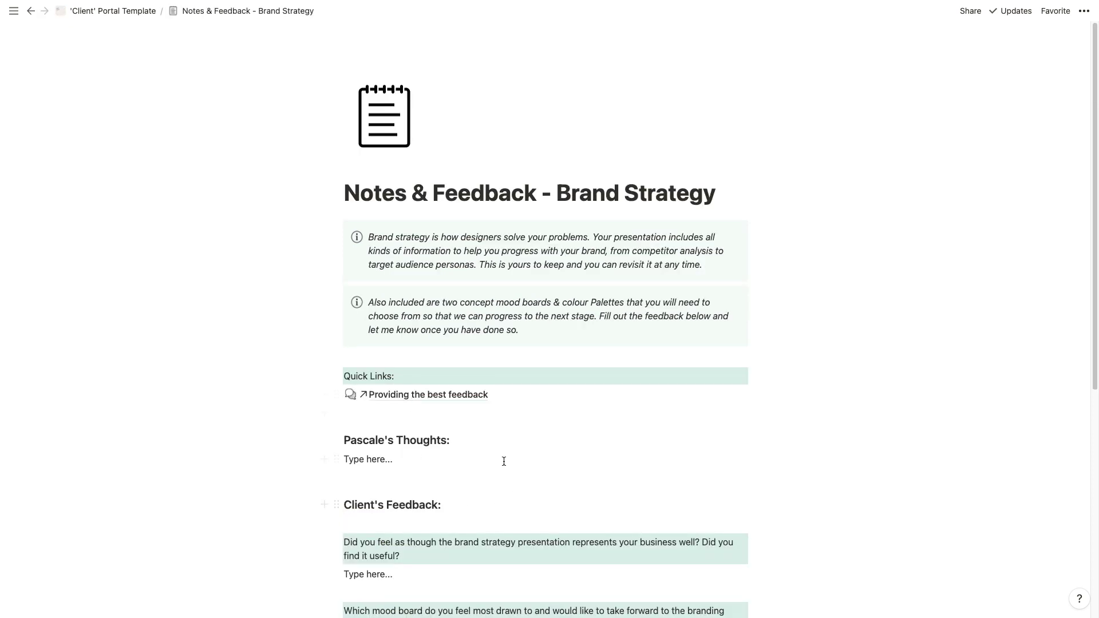
scroll(503, 459, "down", 3)
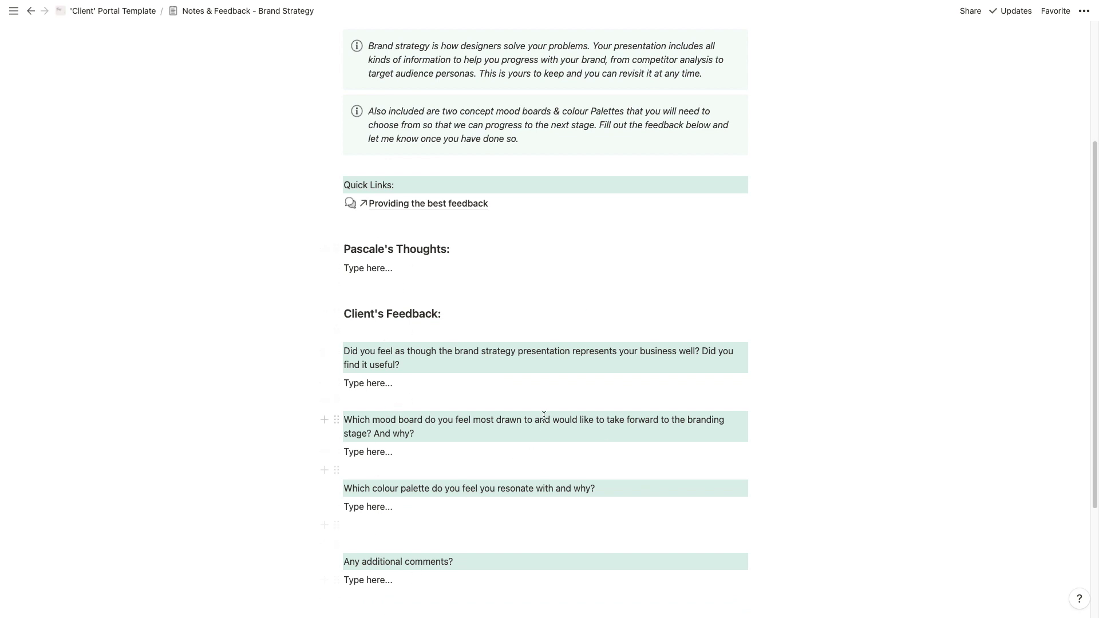
scroll(542, 415, "up", 3)
scroll(544, 413, "down", 3)
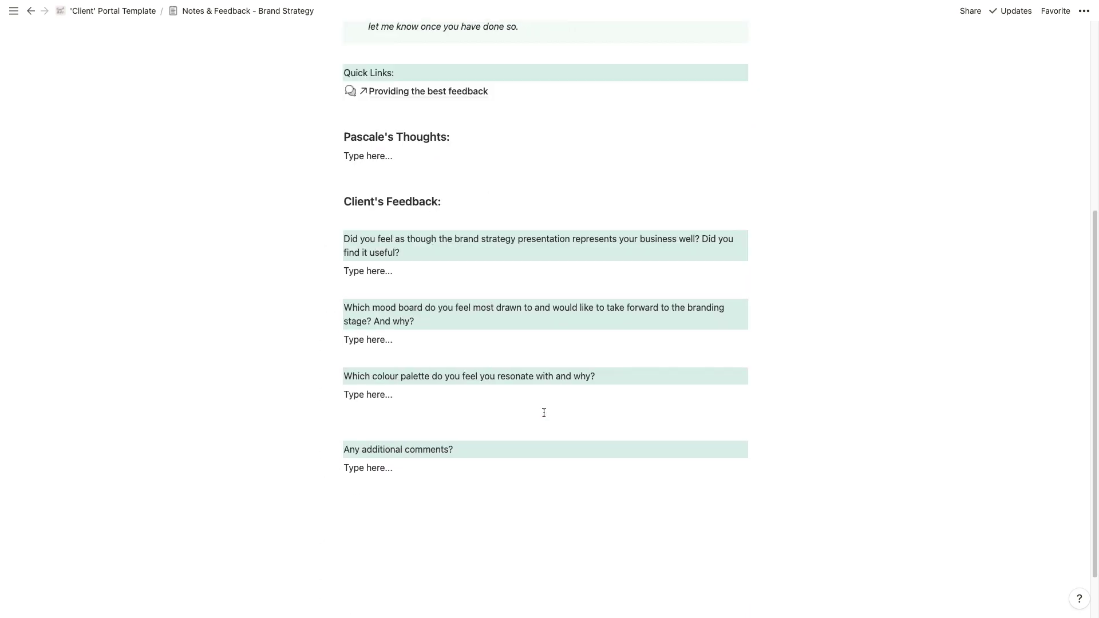
scroll(544, 413, "up", 4)
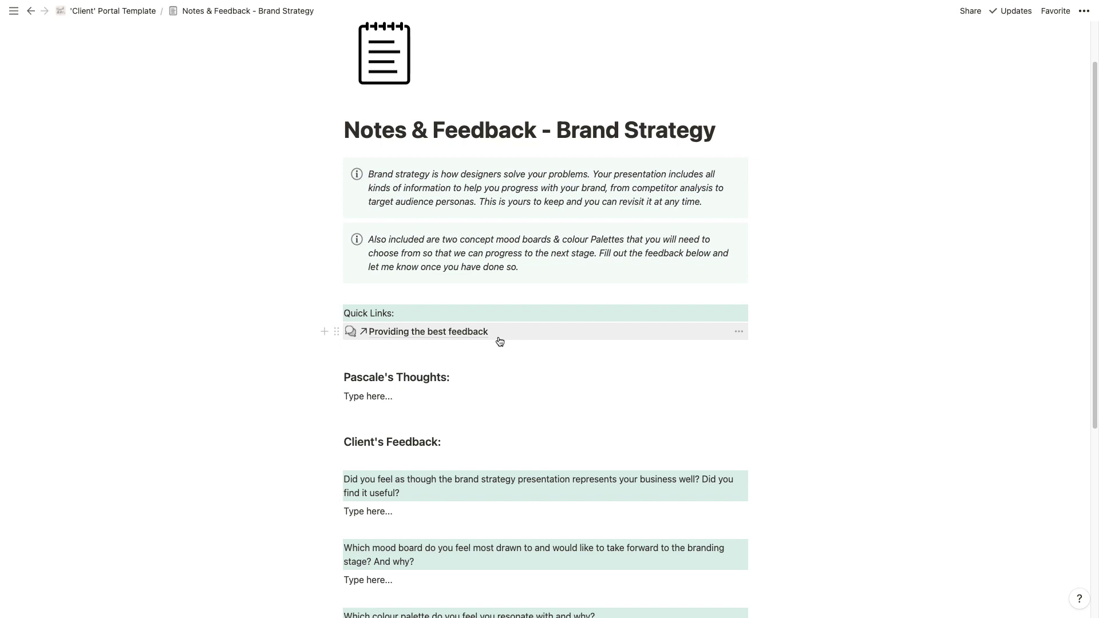
Return to the portal page and collapse the Brand Discovery Document toggle
left_click(31, 12)
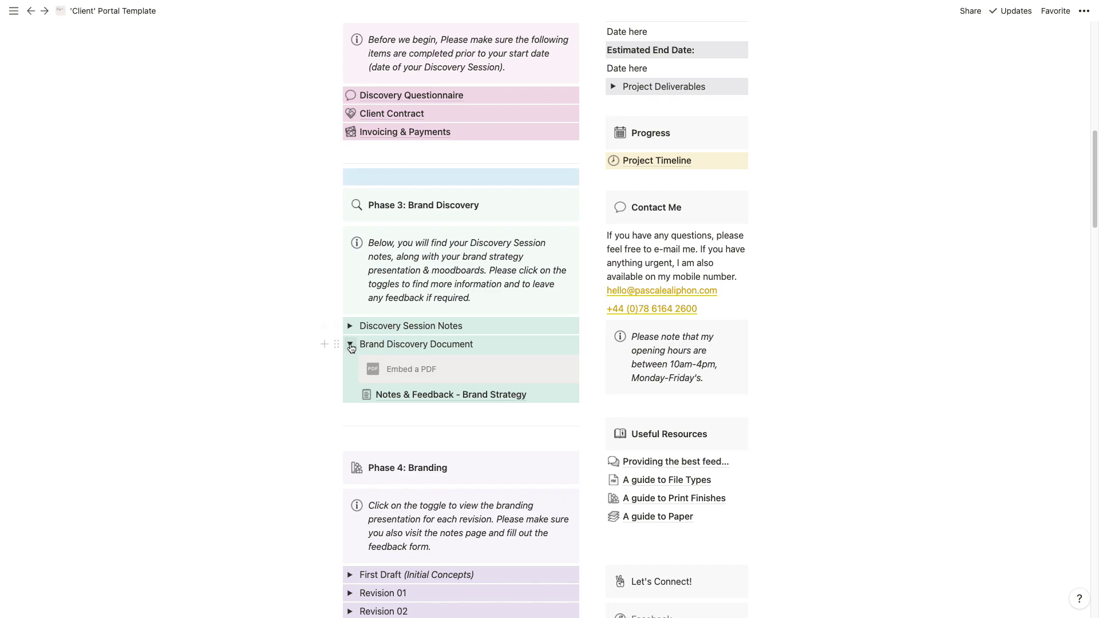
left_click(351, 345)
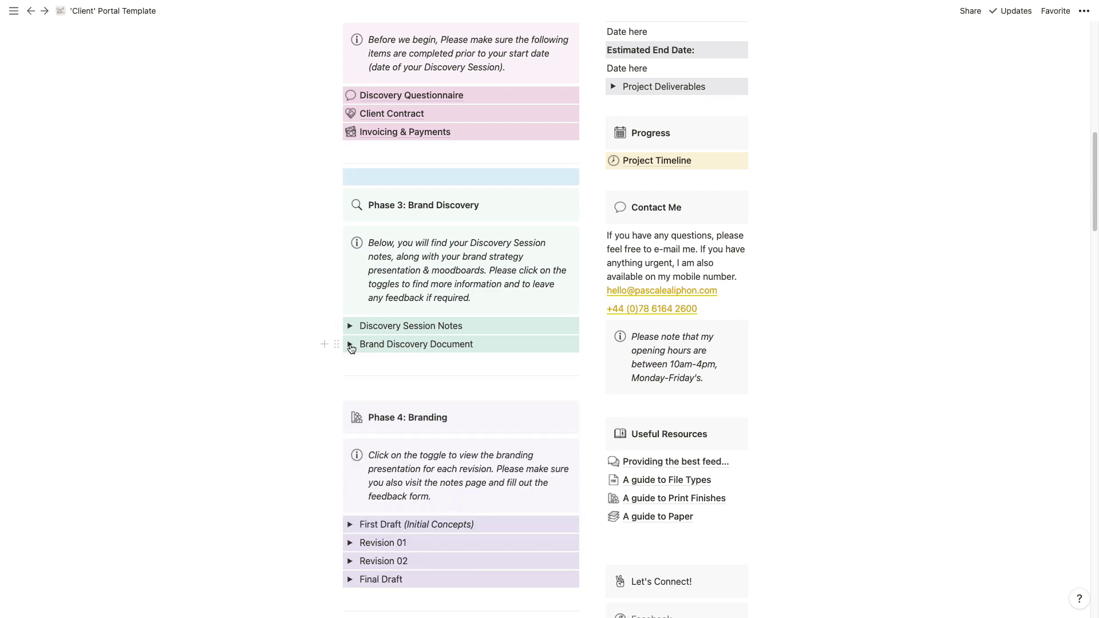
scroll(378, 344, "down", 1)
scroll(388, 342, "down", 2)
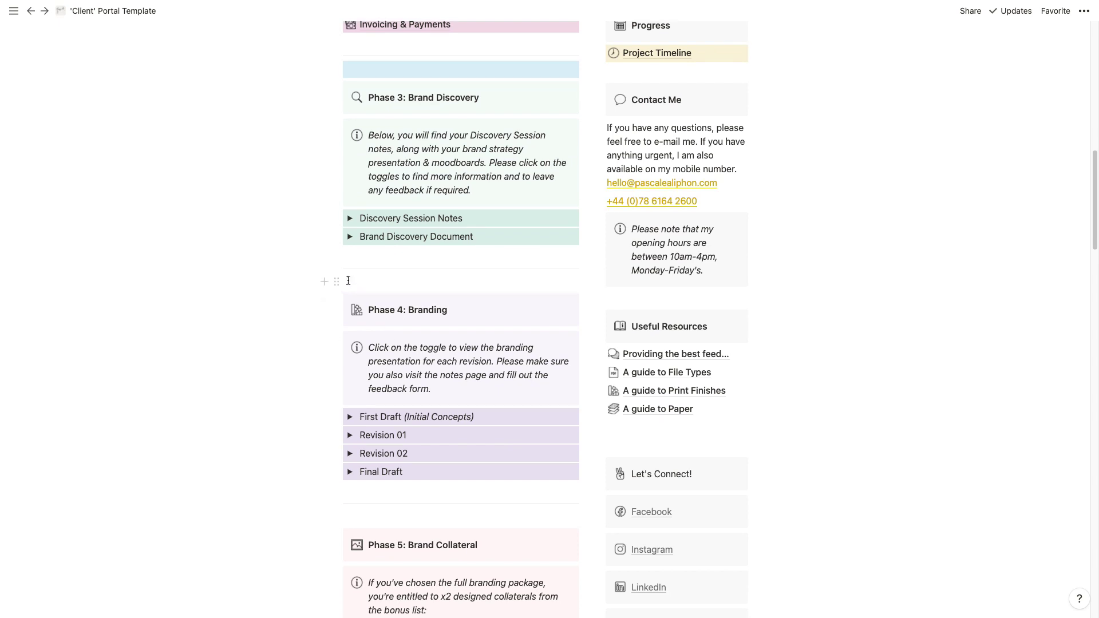
scroll(352, 419, "down", 1)
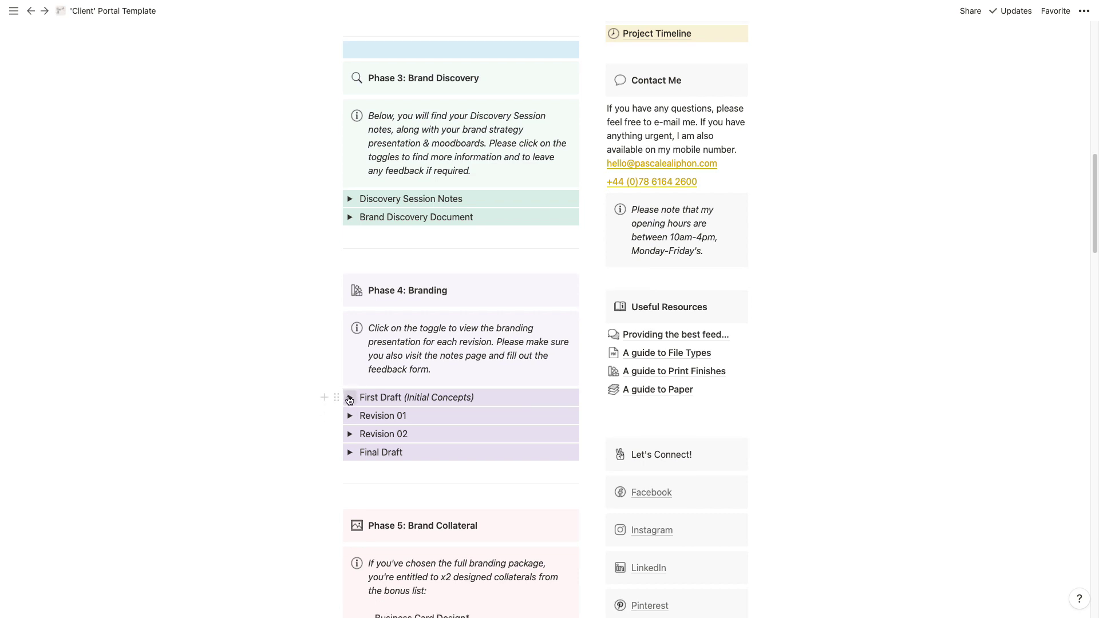
left_click(349, 399)
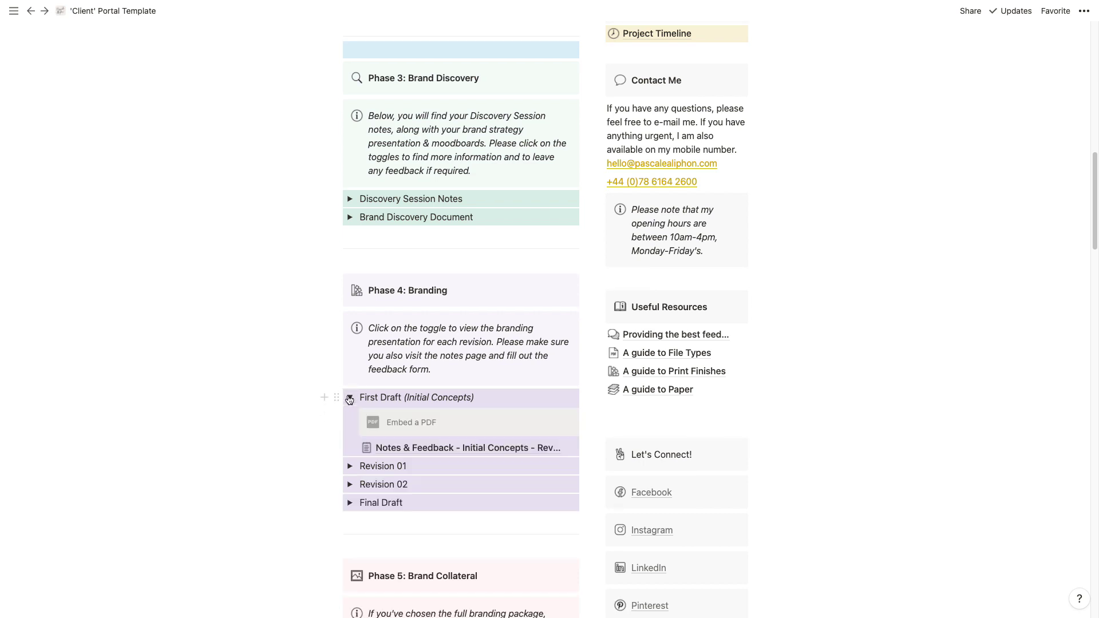
left_click(424, 451)
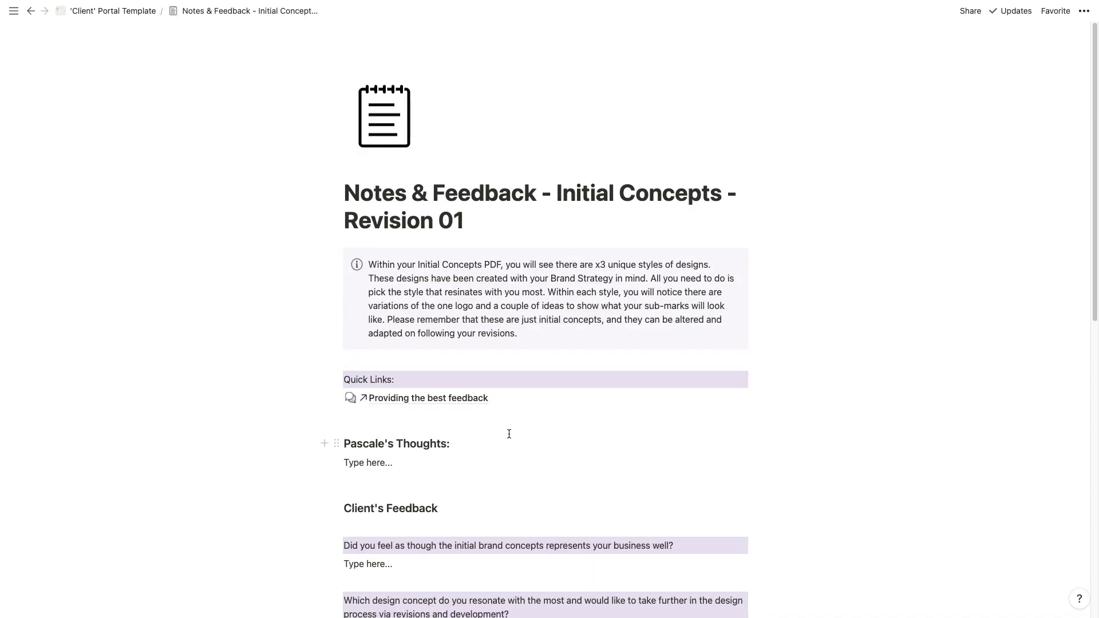
scroll(508, 433, "down", 10)
scroll(509, 433, "up", 8)
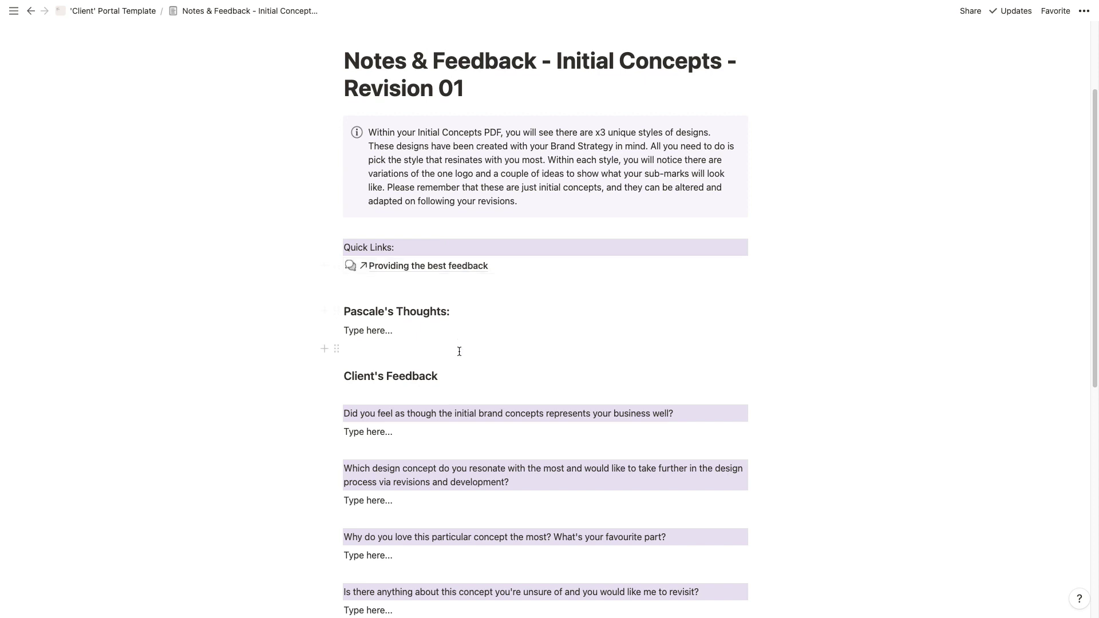
scroll(456, 350, "up", 1)
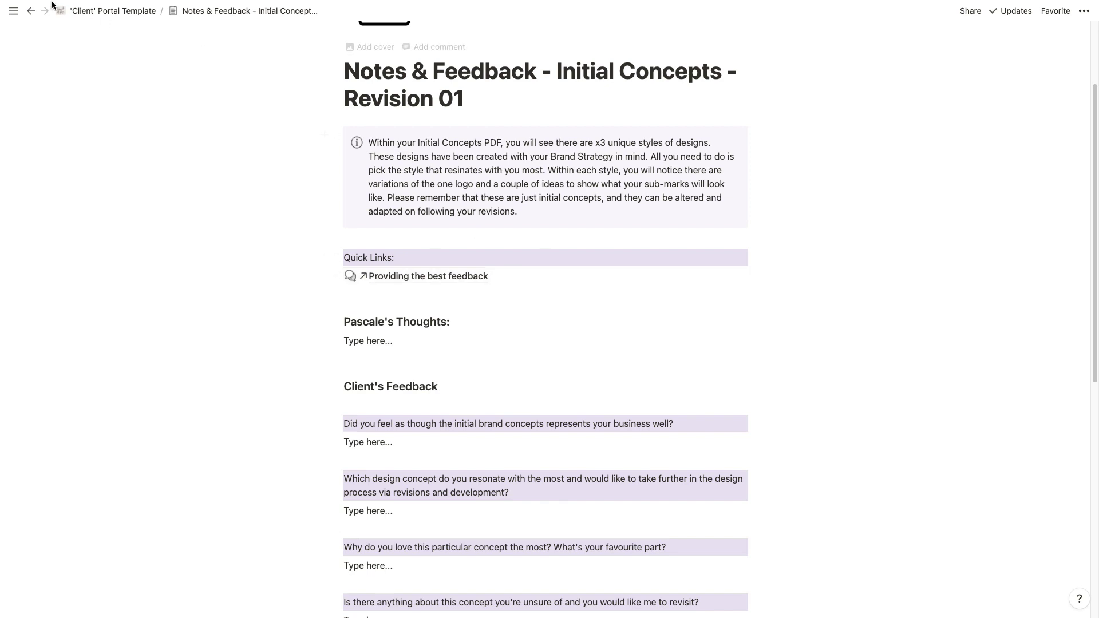
left_click(30, 13)
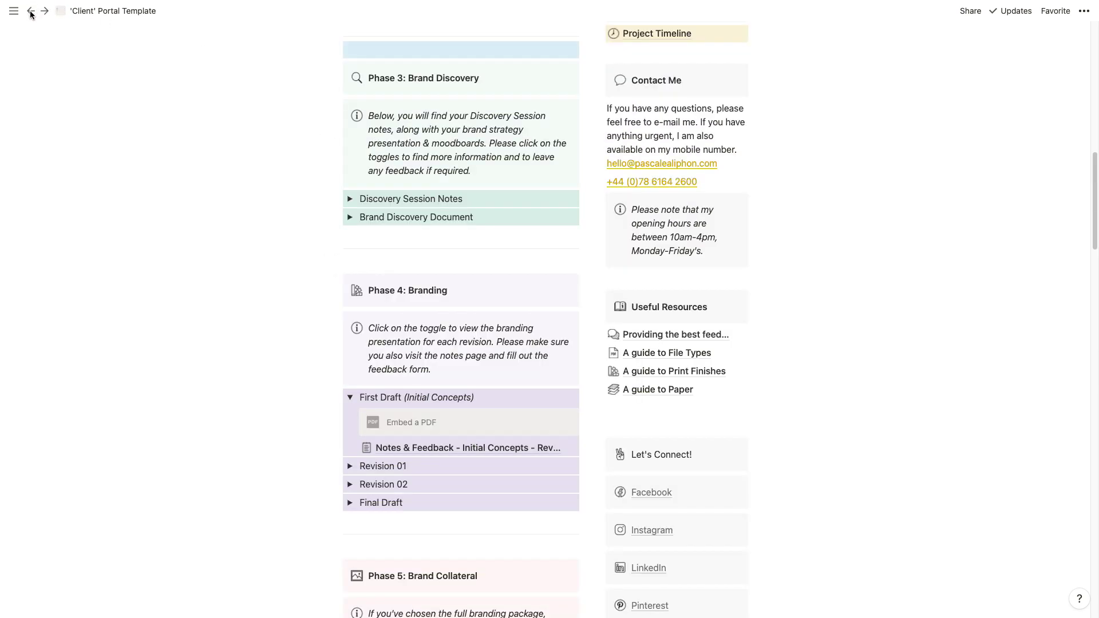
left_click(350, 397)
scroll(360, 361, "down", 1)
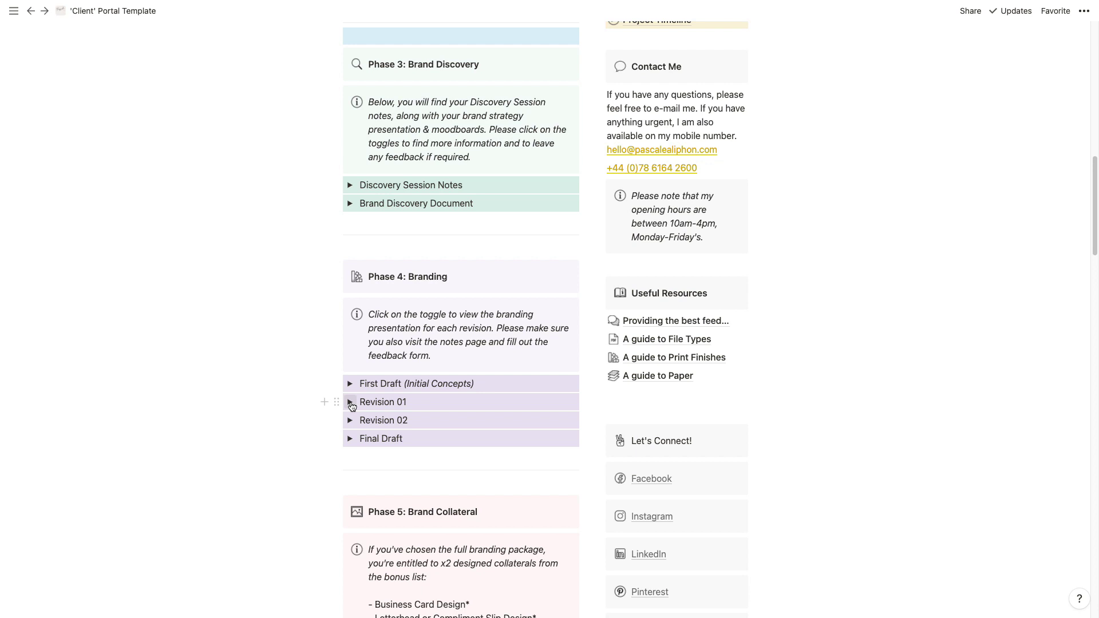
left_click(350, 403)
left_click(350, 470)
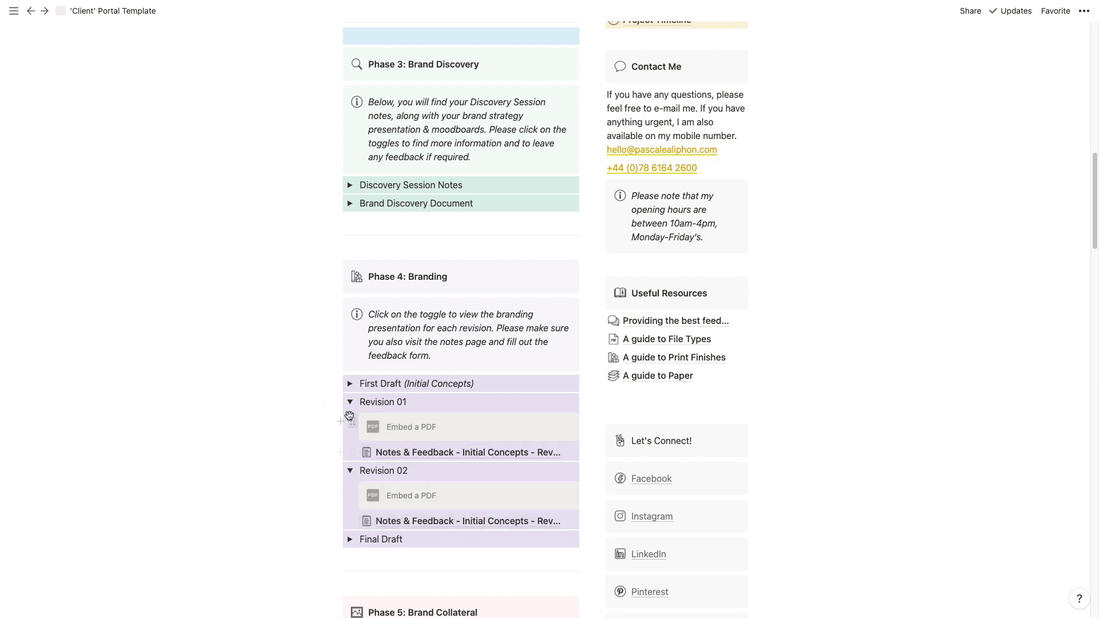
left_click(349, 402)
left_click(350, 422)
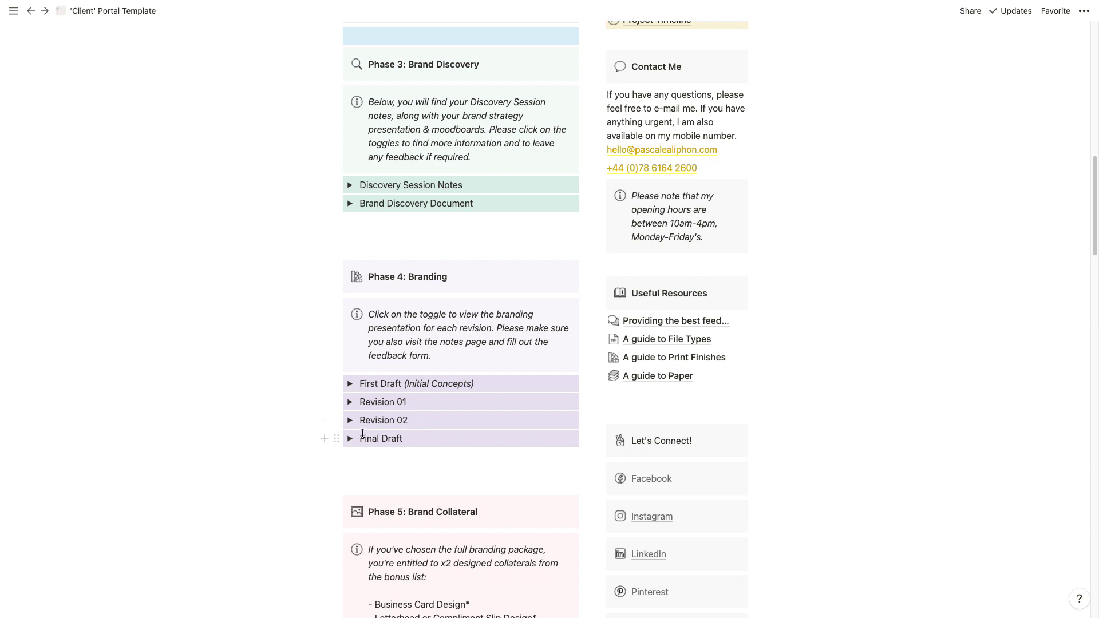
left_click(349, 438)
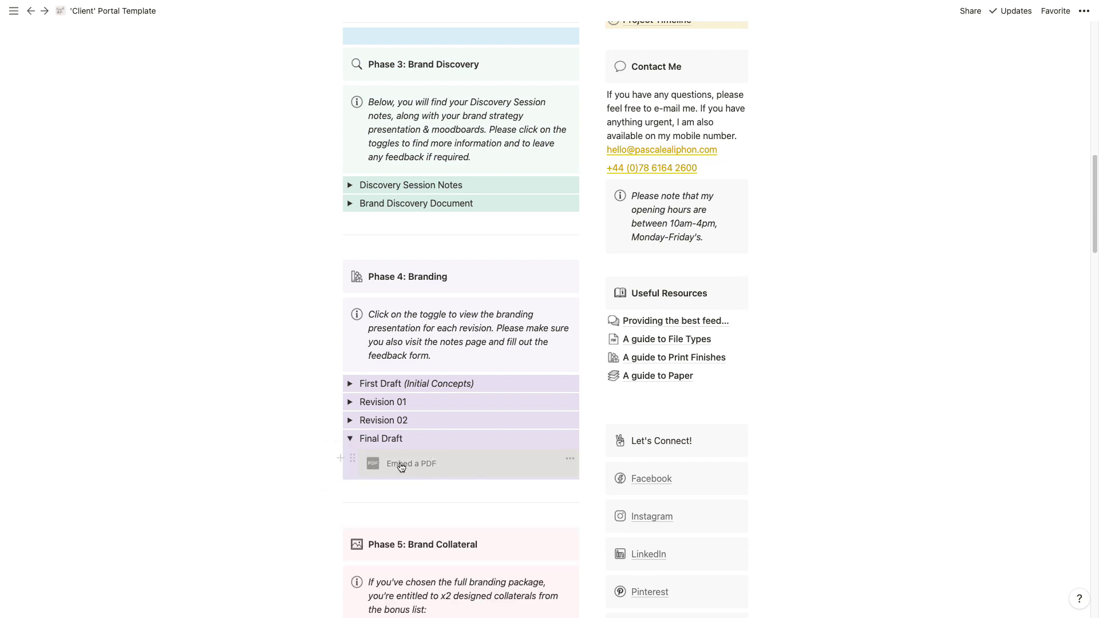
left_click(349, 438)
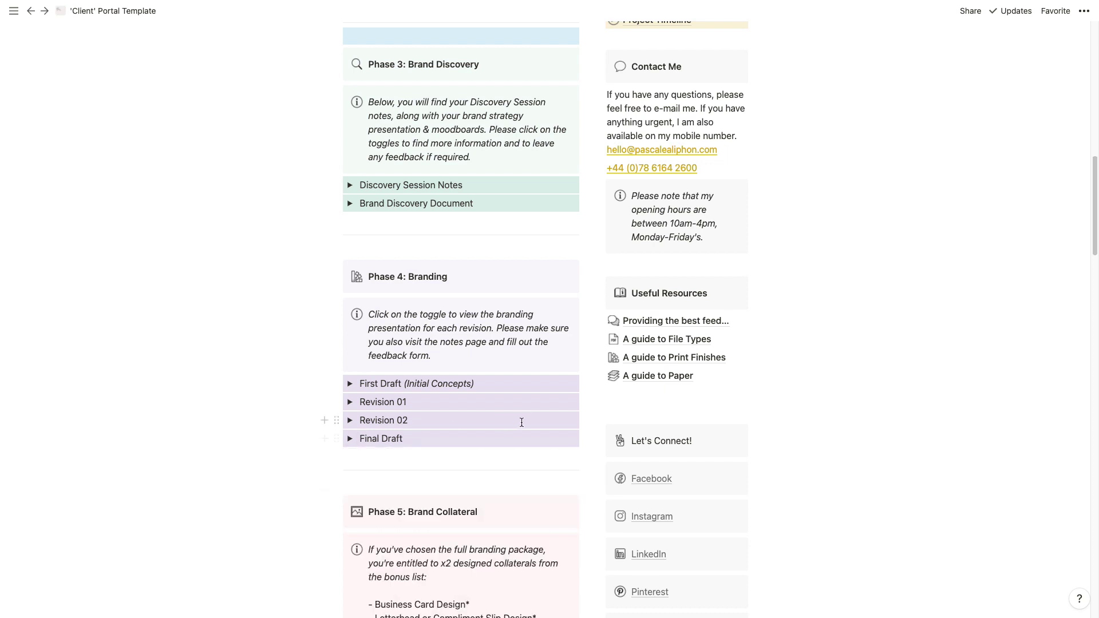
scroll(520, 424, "down", 3)
scroll(491, 400, "down", 2)
scroll(492, 409, "down", 2)
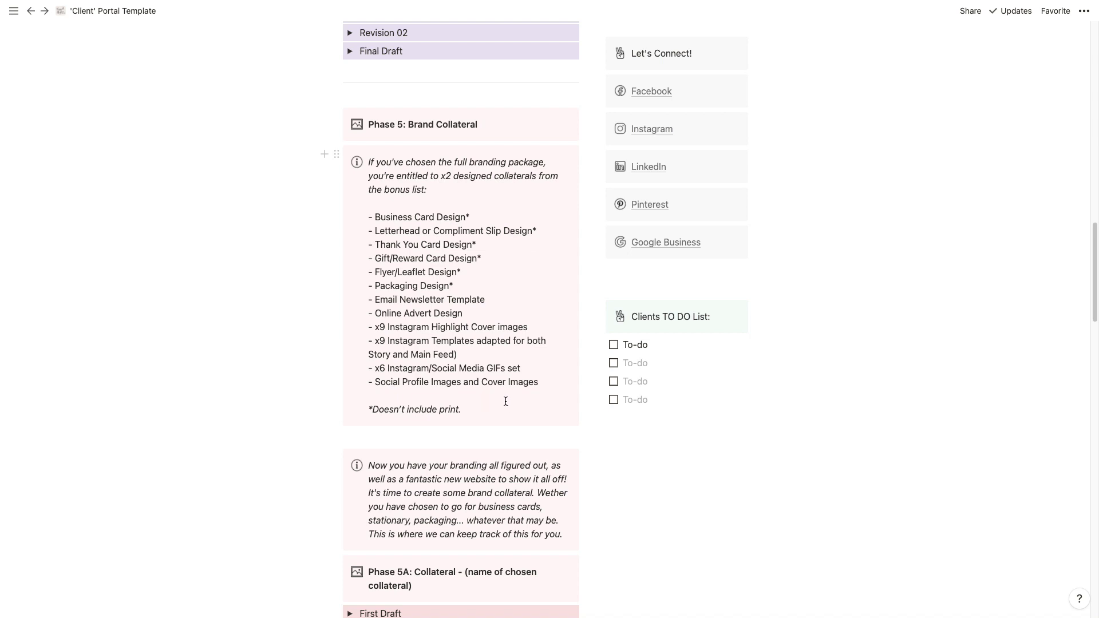
scroll(505, 403, "down", 2)
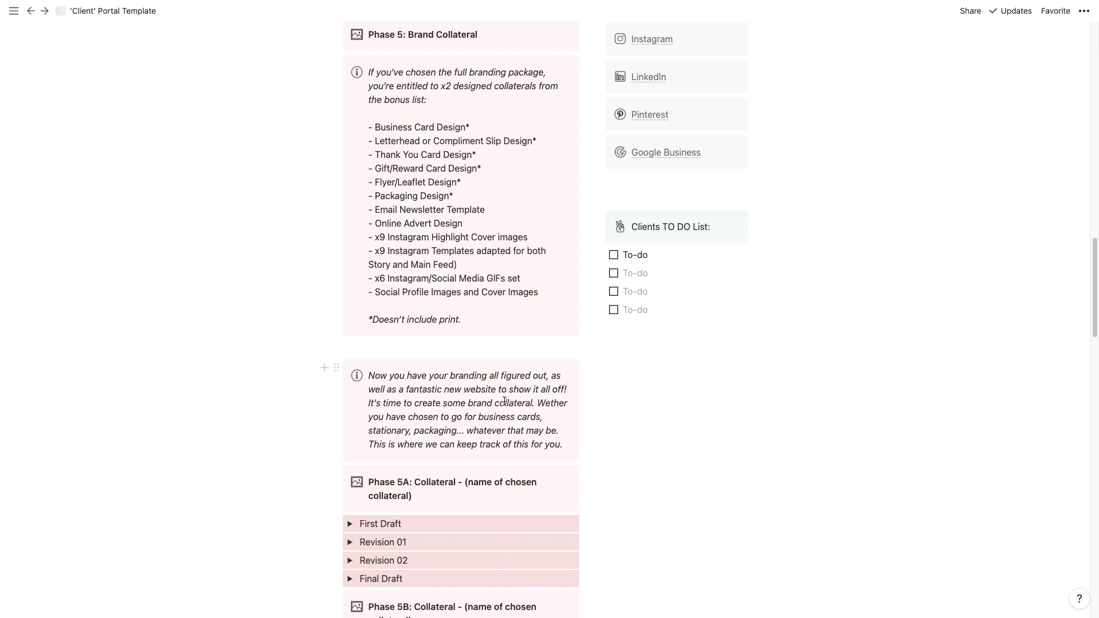
scroll(505, 401, "down", 2)
scroll(510, 400, "down", 2)
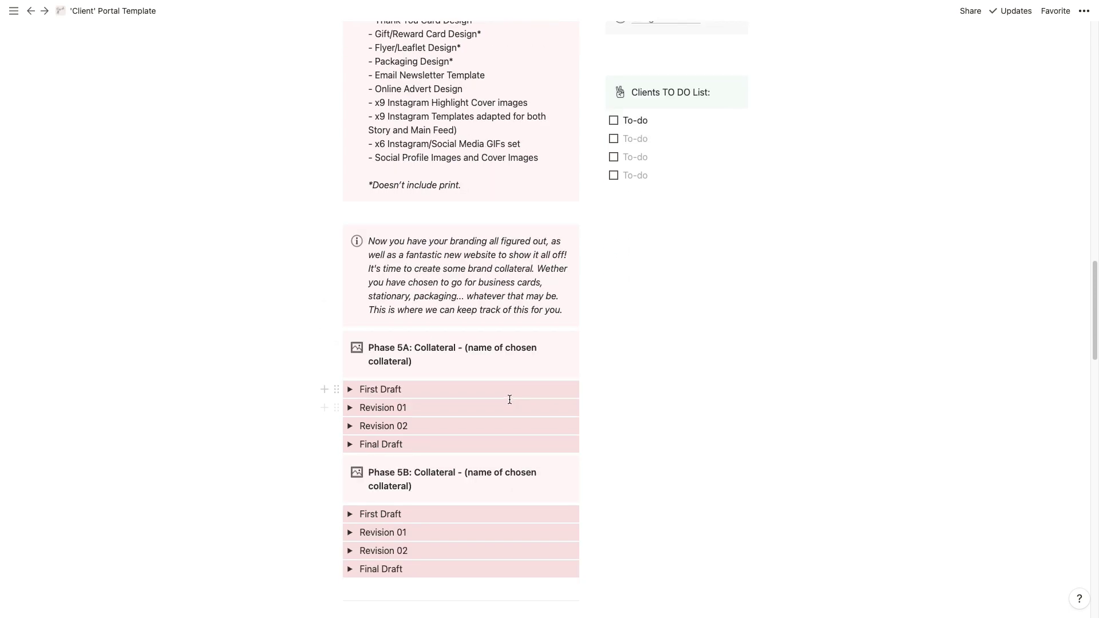
scroll(510, 400, "up", 3)
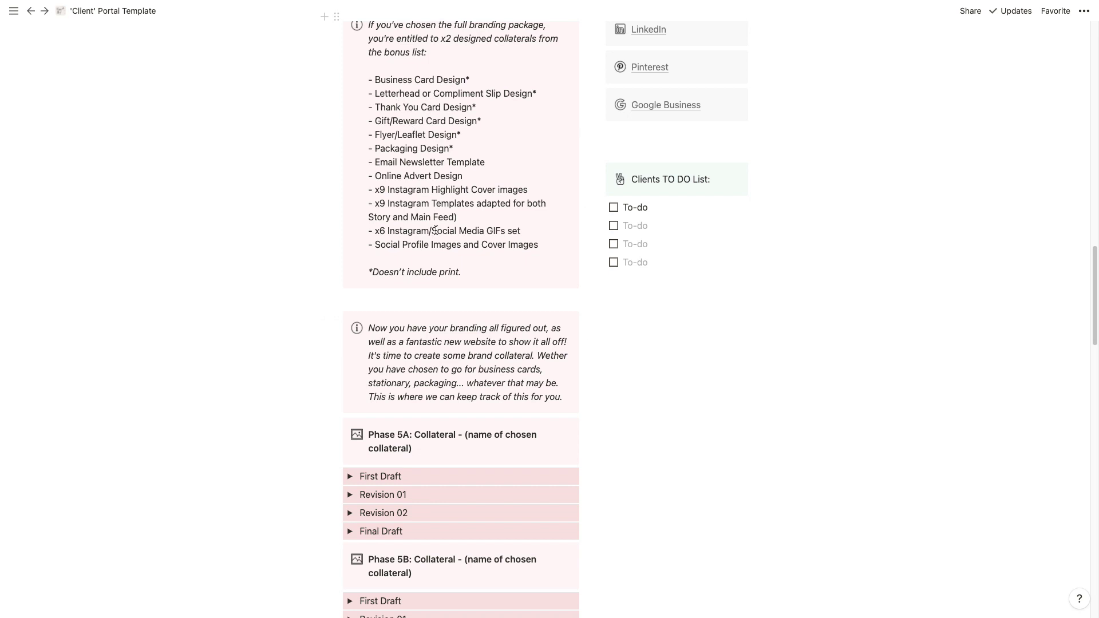
scroll(436, 229, "down", 3)
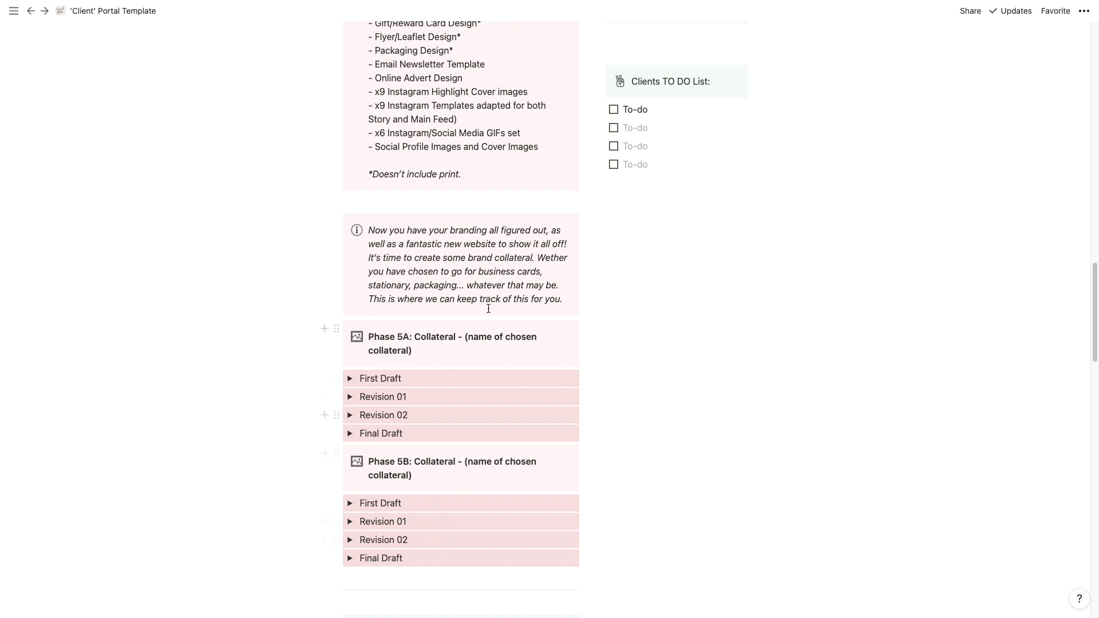
left_click(466, 338)
key("shift+Down")
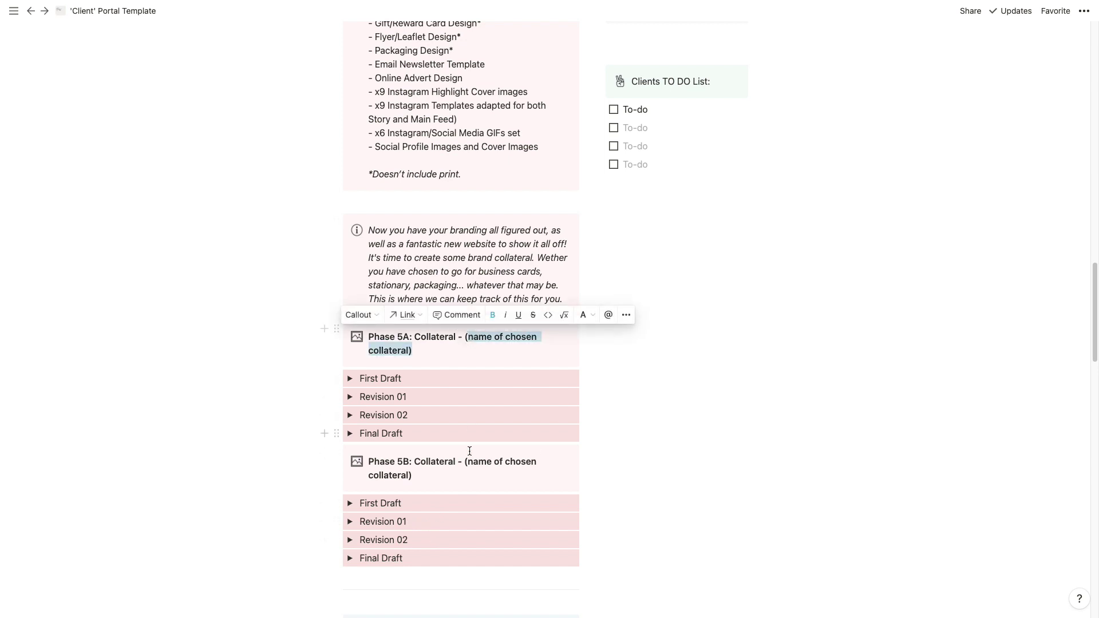
left_click(465, 461)
key("shift+Down")
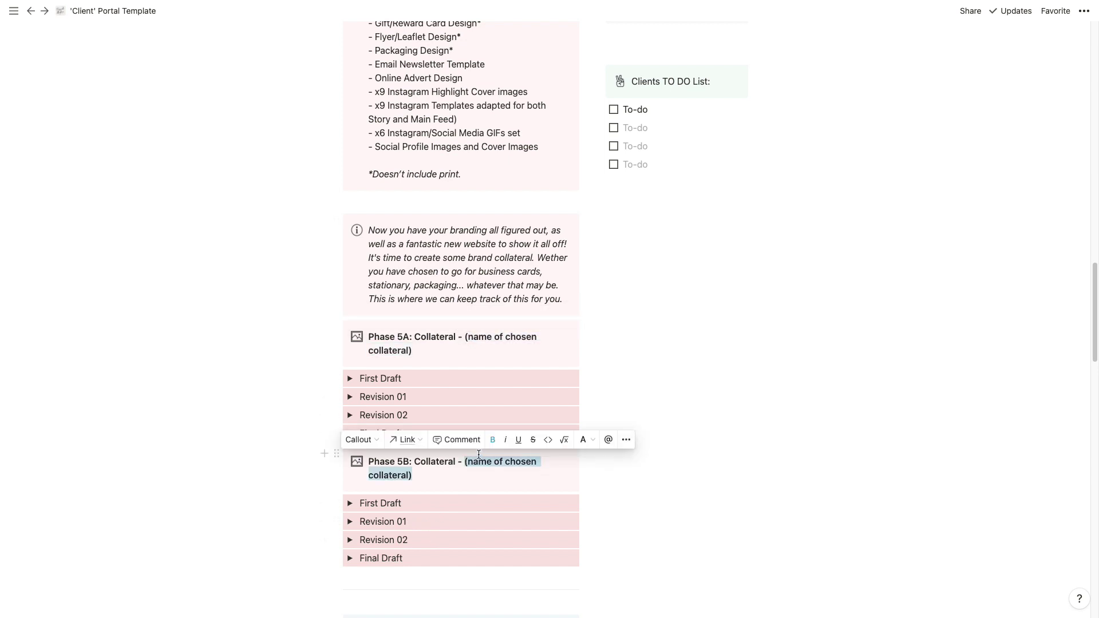
left_click(351, 381)
left_click(350, 328)
left_click(699, 390)
left_click(350, 397)
left_click(350, 397)
left_click(350, 415)
left_click(350, 415)
left_click(350, 433)
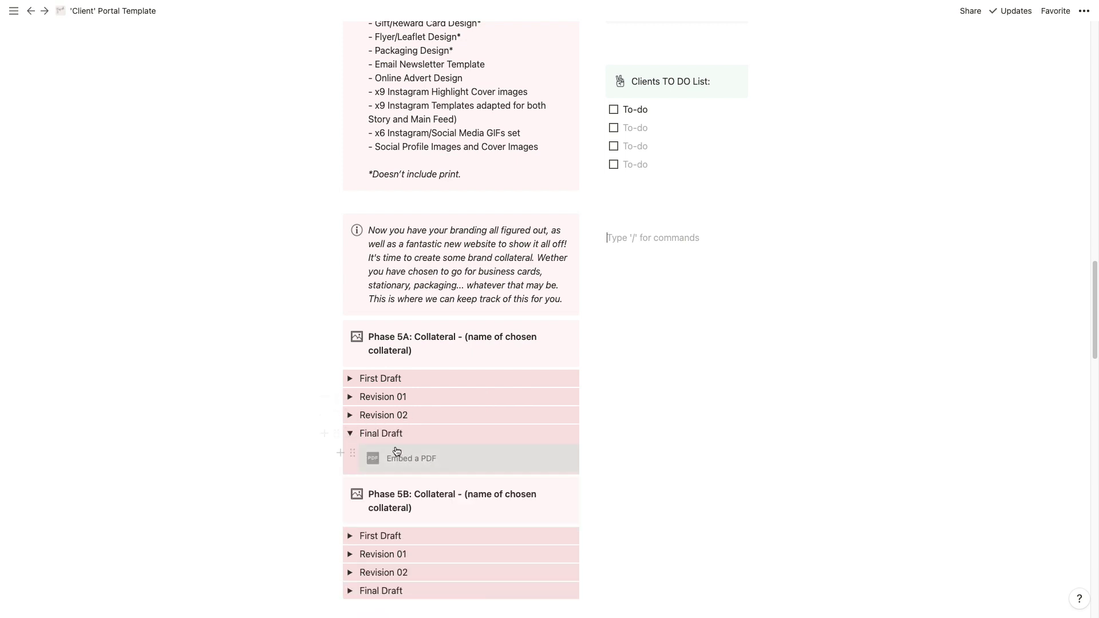
left_click(351, 433)
scroll(401, 444, "down", 3)
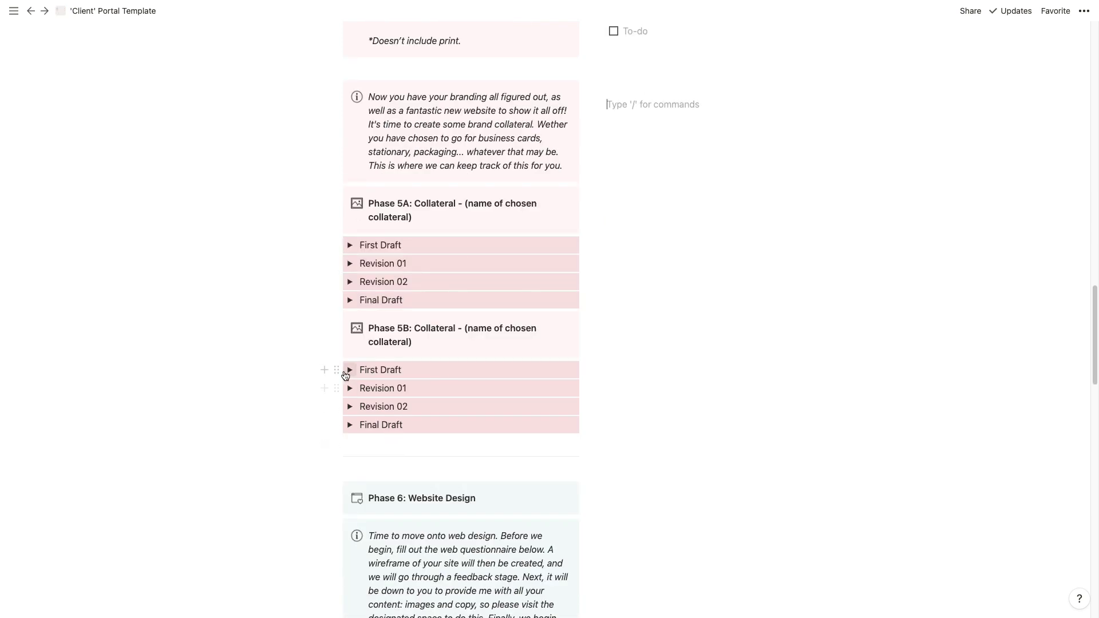
left_click(347, 371)
left_click(347, 371)
scroll(518, 420, "down", 1)
scroll(509, 420, "down", 1)
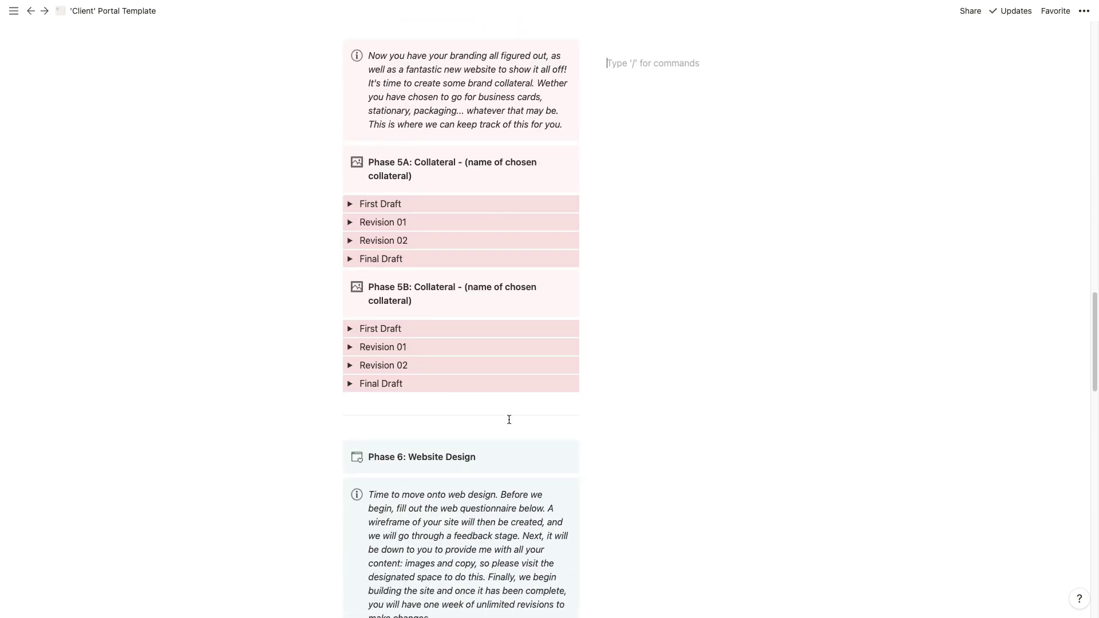
scroll(508, 419, "down", 5)
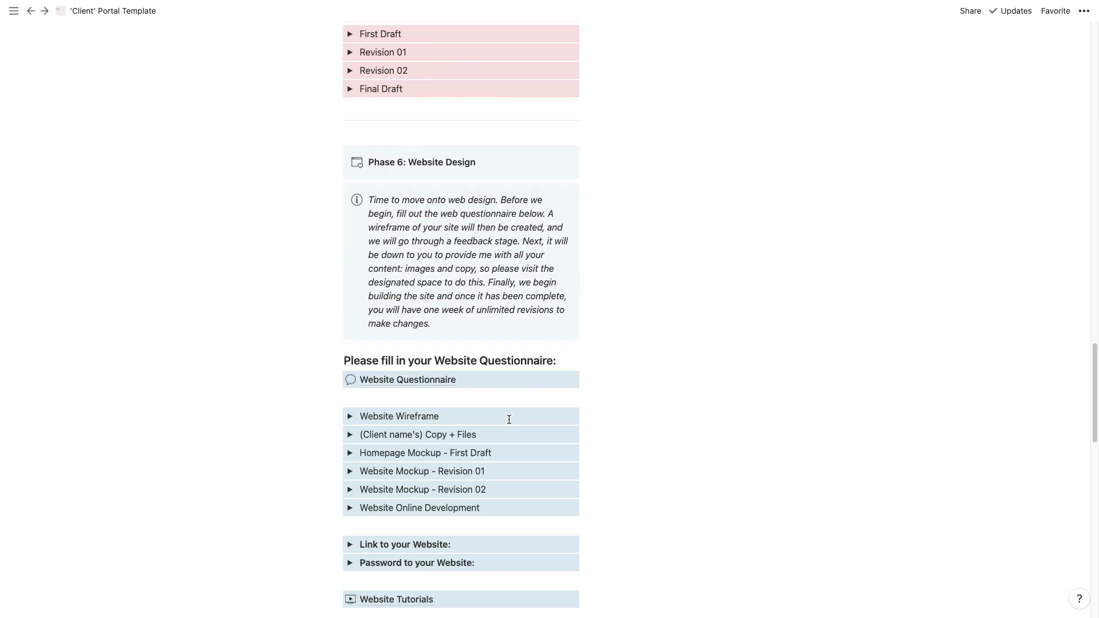
scroll(509, 419, "down", 1)
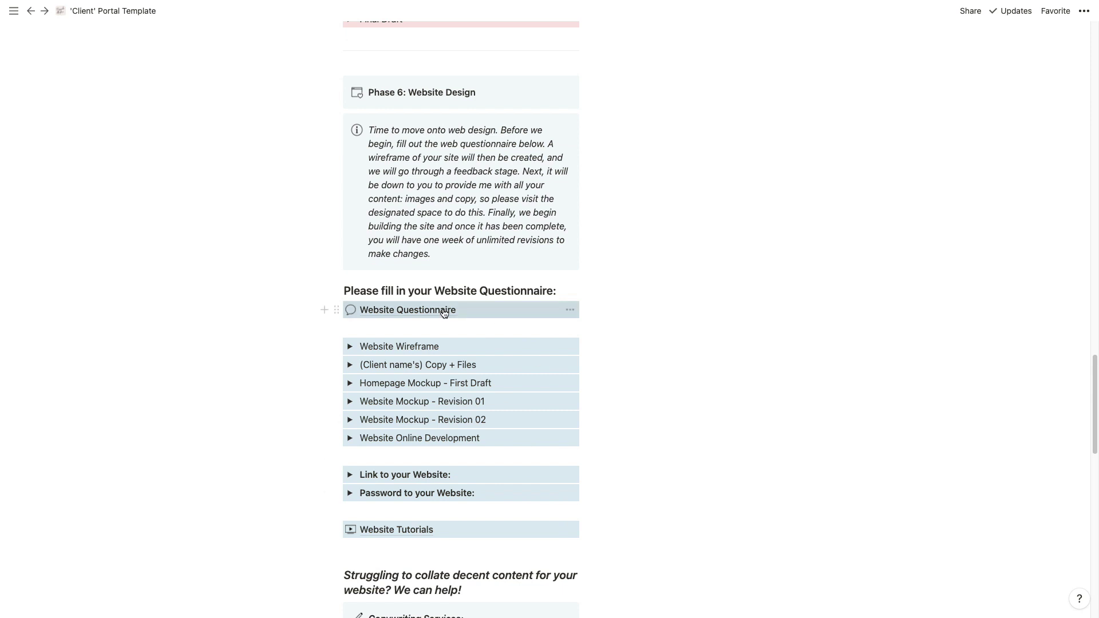
left_click(444, 312)
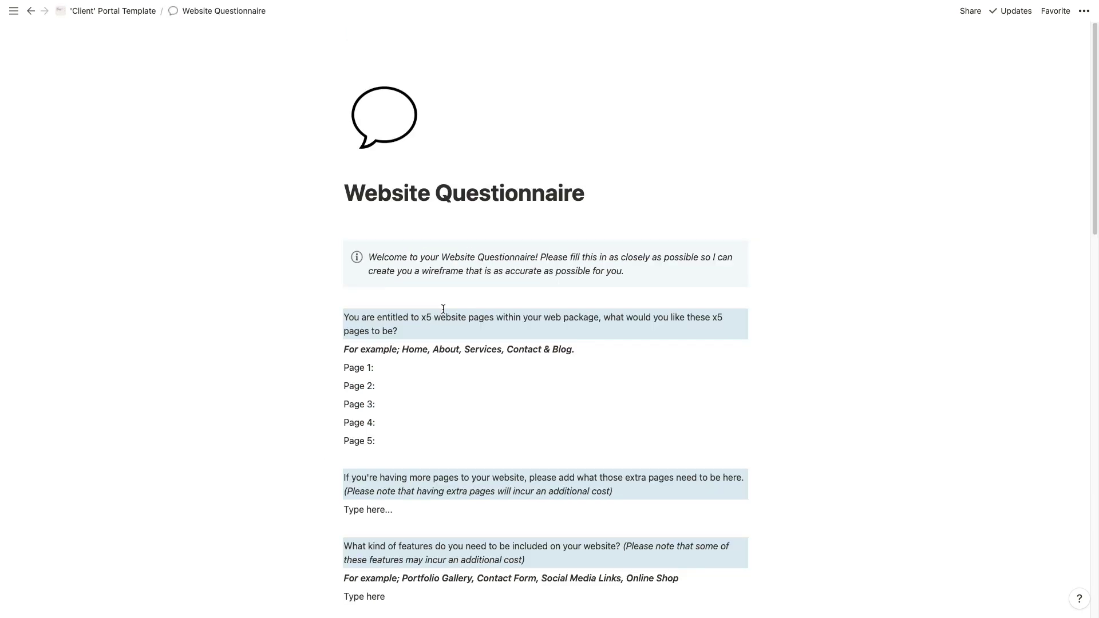
scroll(443, 309, "down", 2)
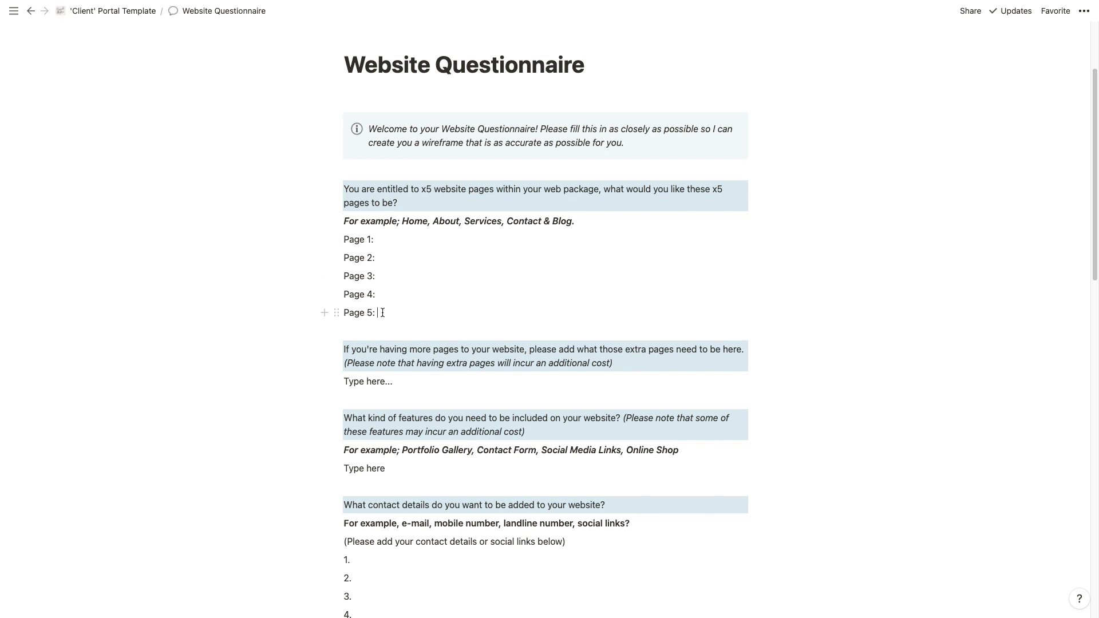
scroll(458, 343, "down", 3)
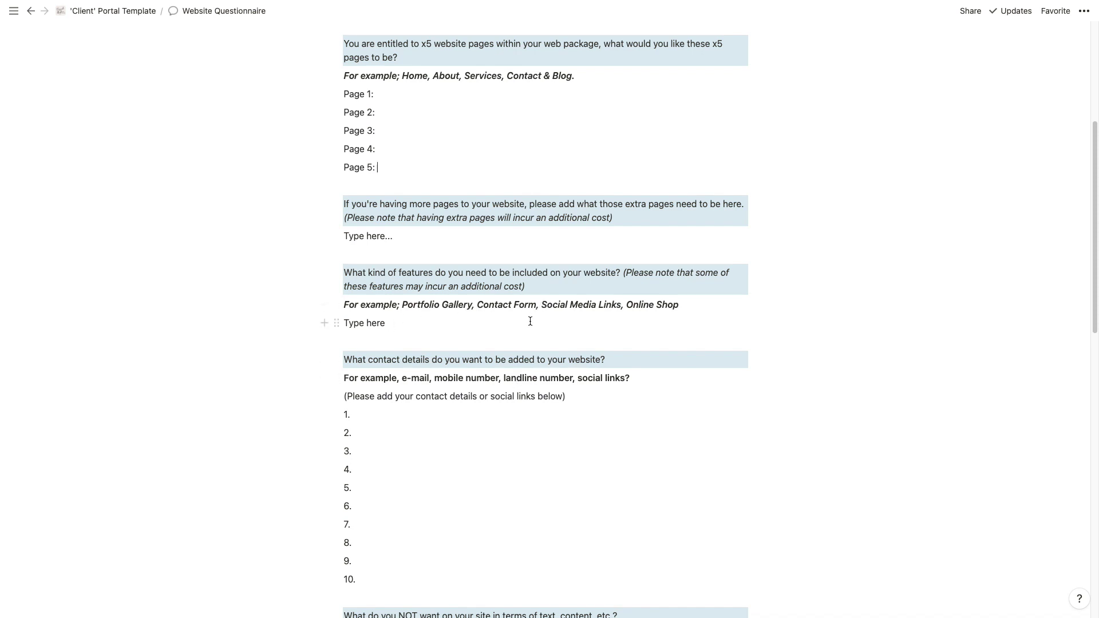
scroll(530, 321, "down", 15)
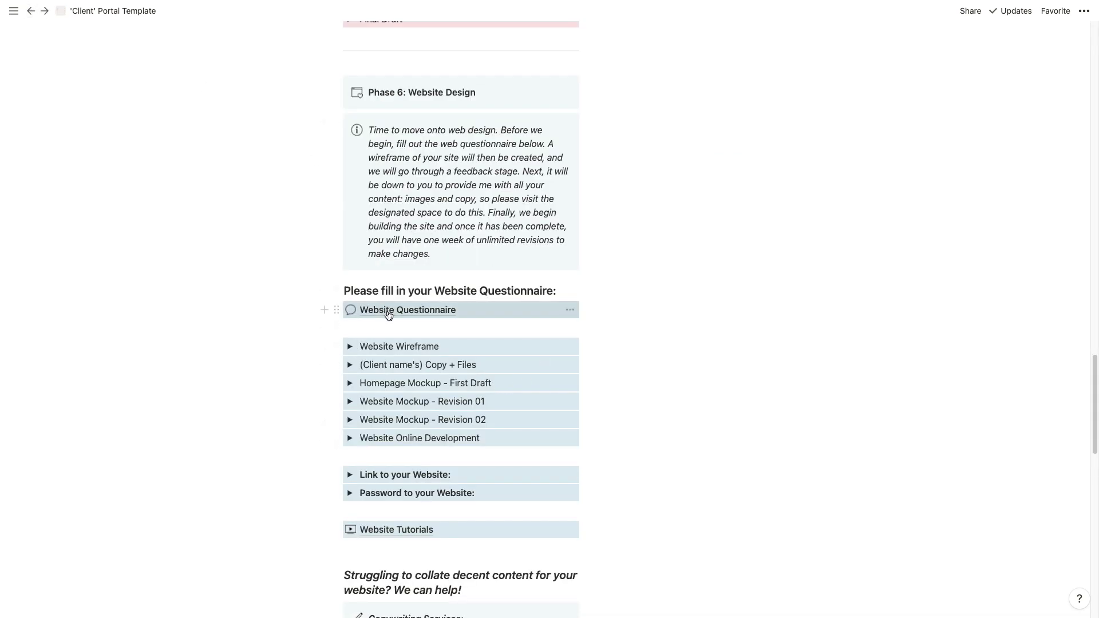
Expand the Website Wireframe toggle to view its contents, then collapse it
left_click(350, 347)
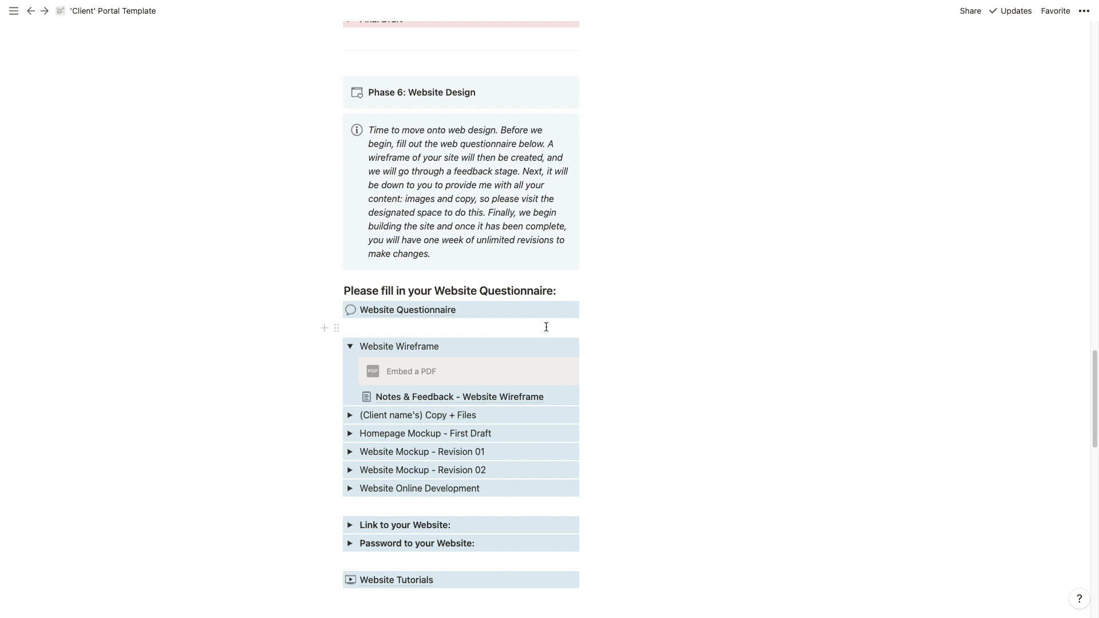
scroll(546, 327, "down", 1)
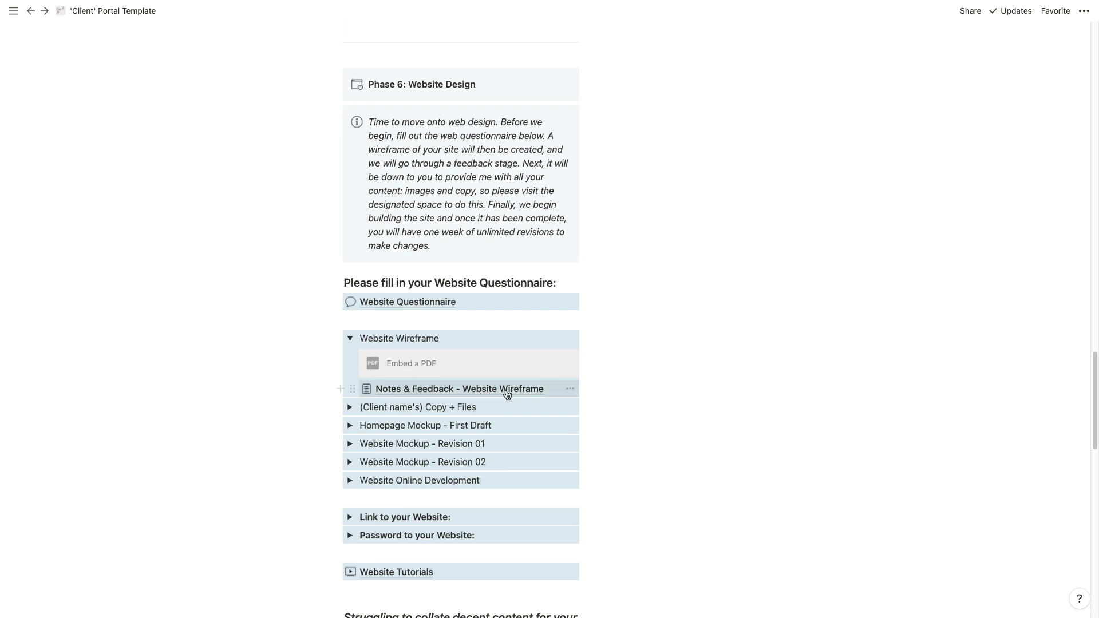
left_click(349, 338)
Expand the Copy + Files toggle and open its Page 1 subpage
left_click(350, 357)
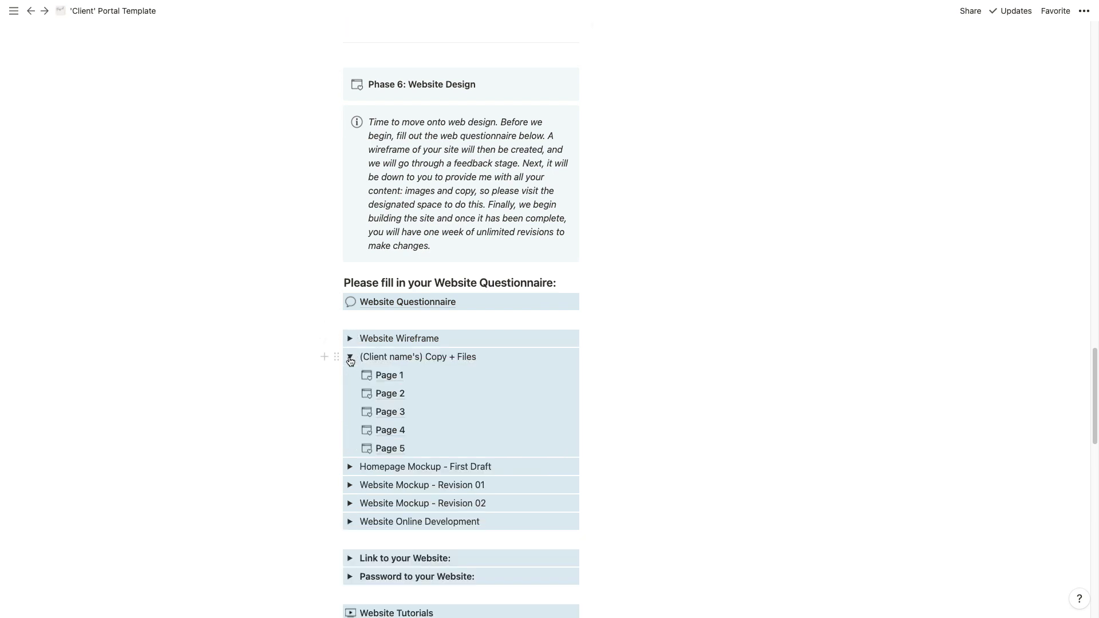
scroll(498, 393, "down", 3)
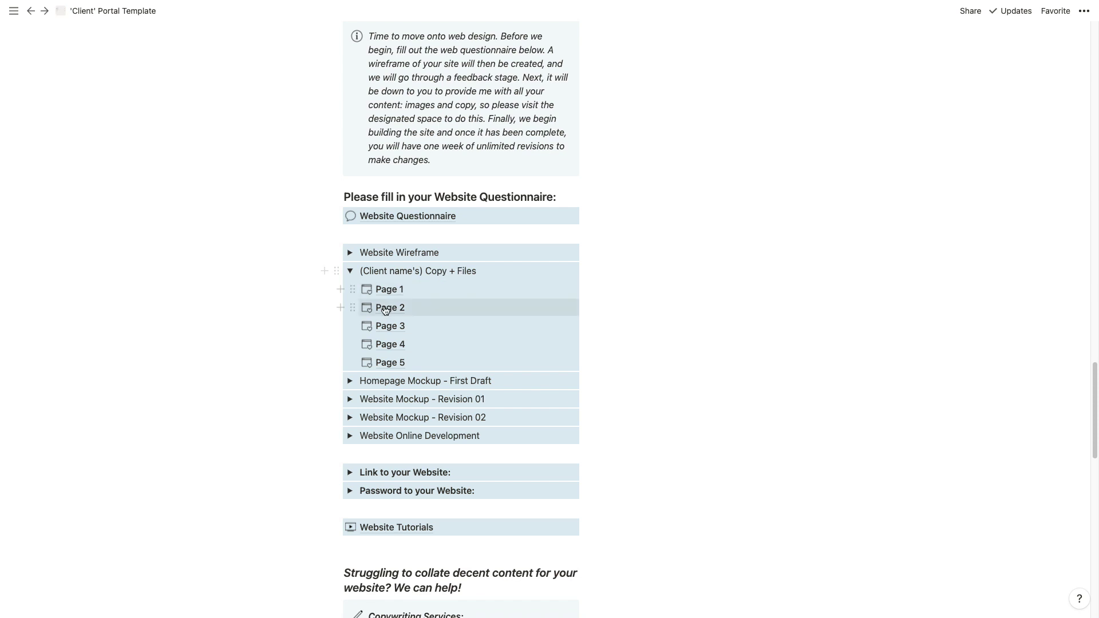
scroll(412, 320, "down", 1)
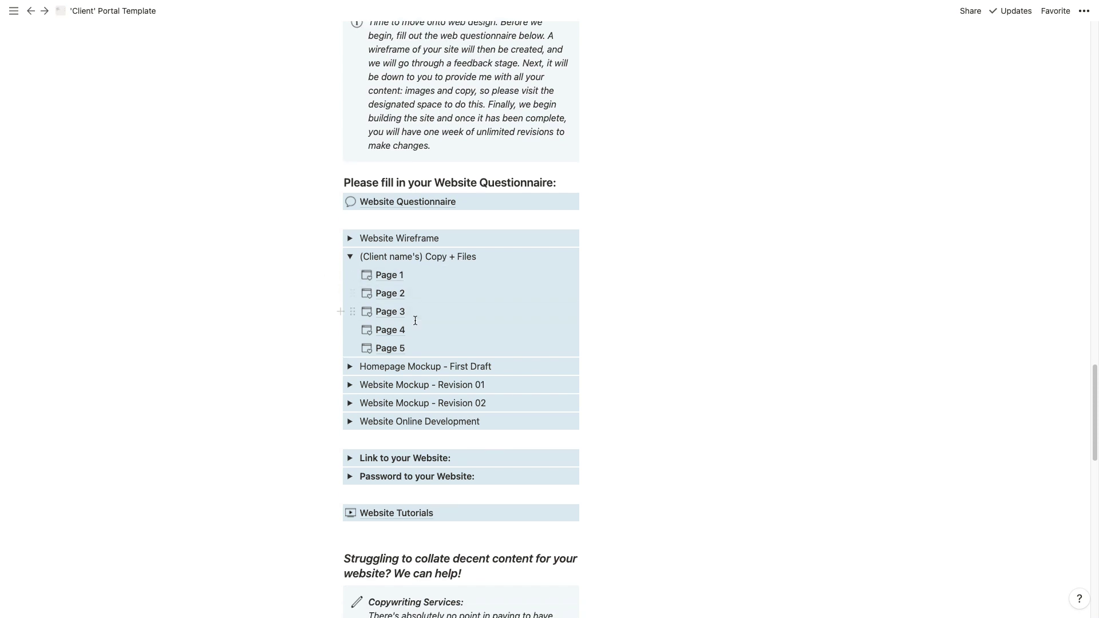
left_click(391, 277)
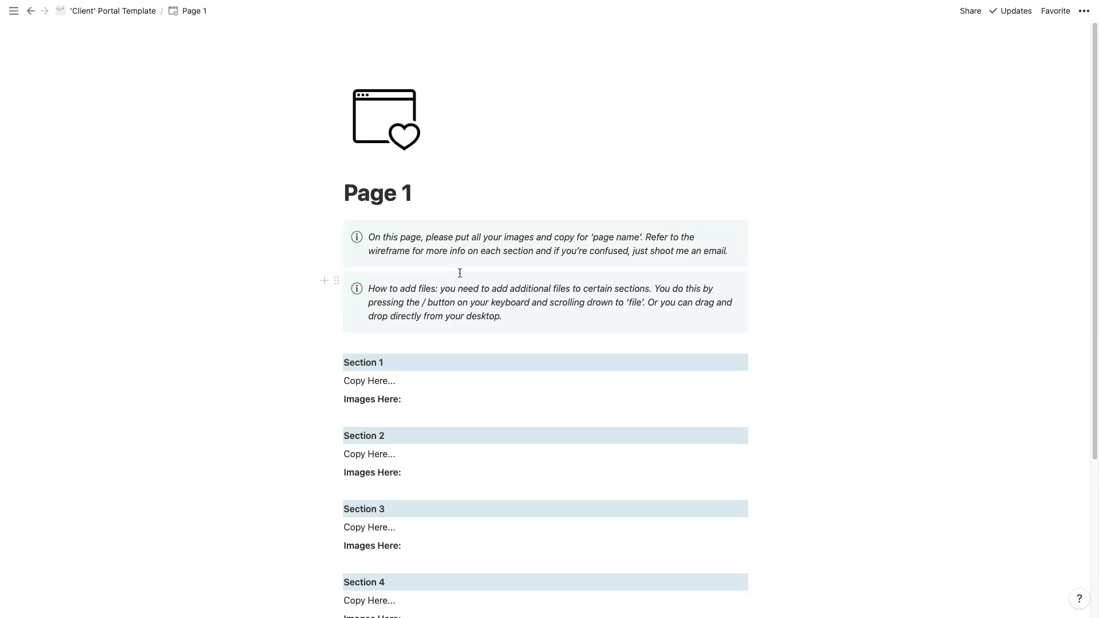
scroll(460, 273, "down", 3)
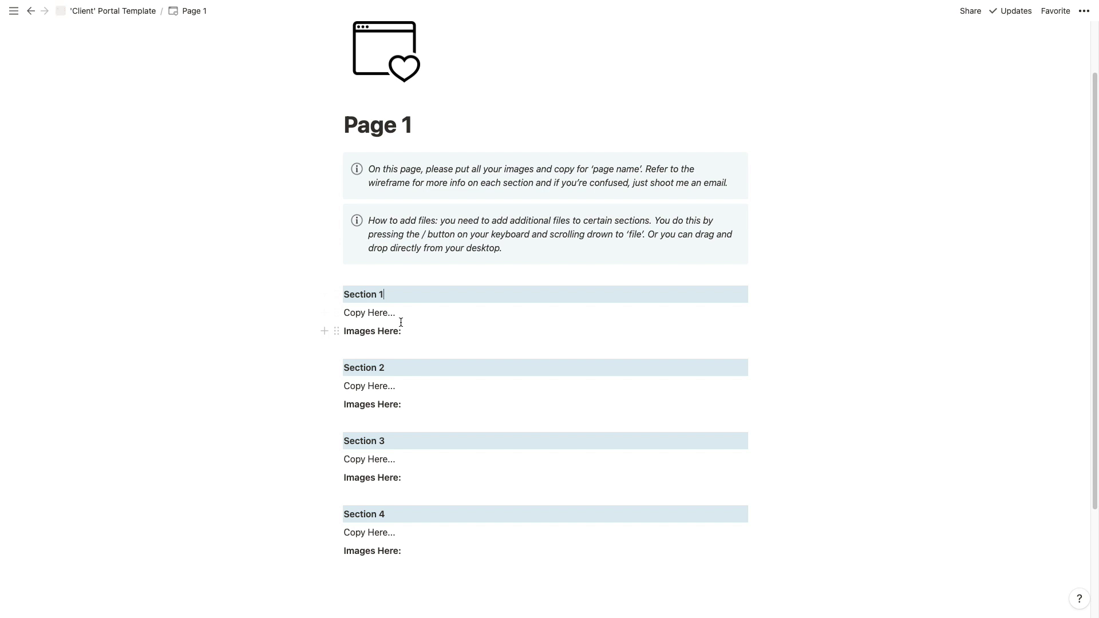
left_click_drag(387, 368, 351, 368)
left_click(351, 368)
left_click_drag(399, 313, 355, 315)
left_click(355, 315)
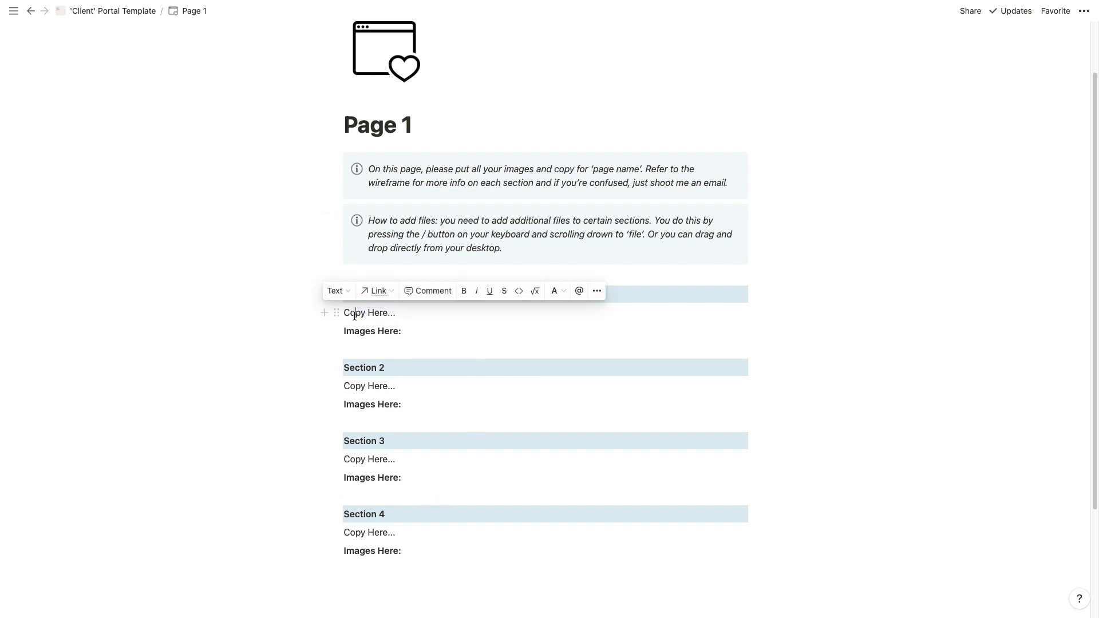
left_click(356, 348)
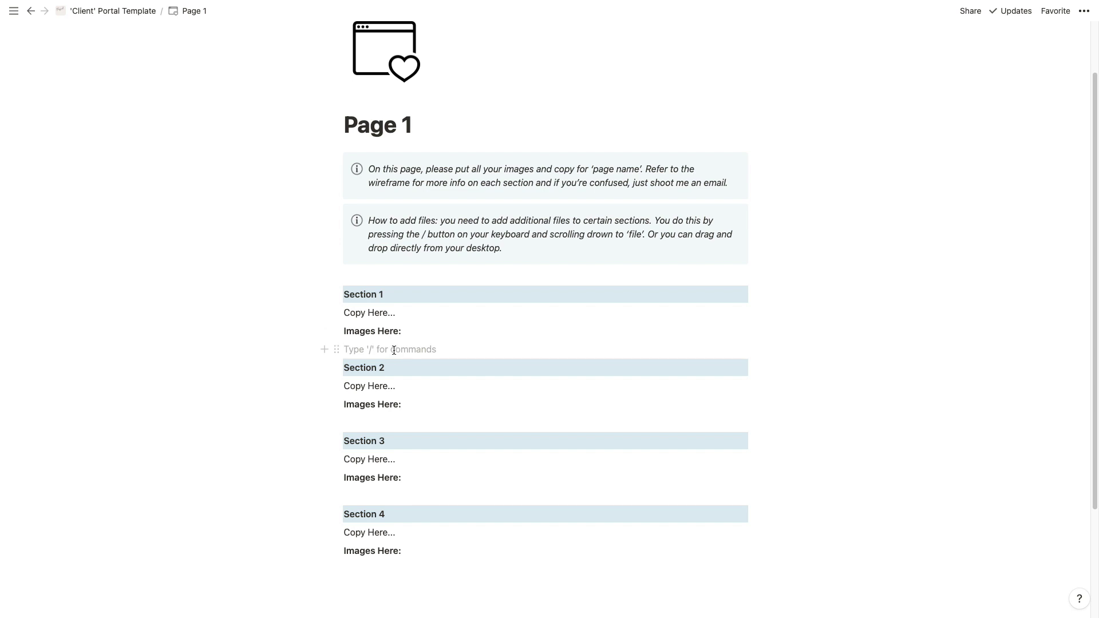
type("/")
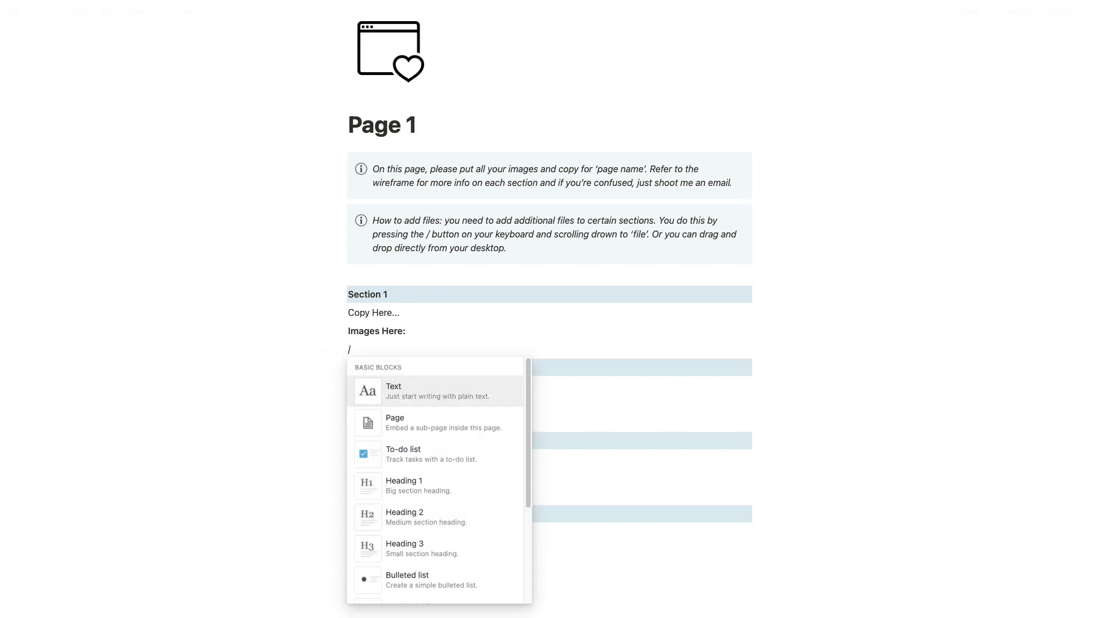
type("image")
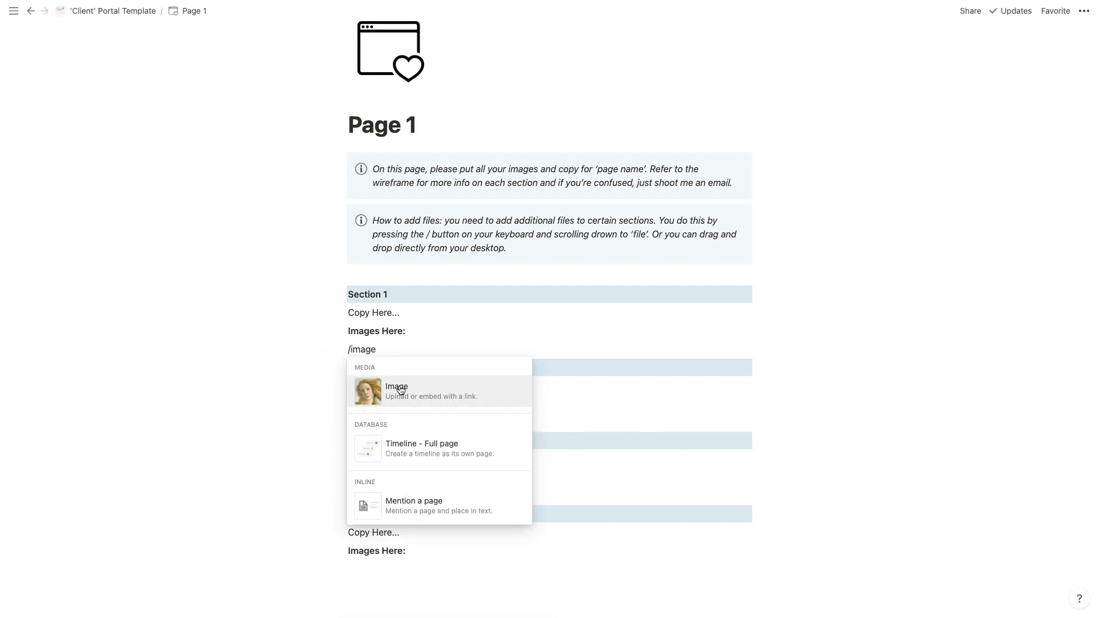
left_click(380, 348)
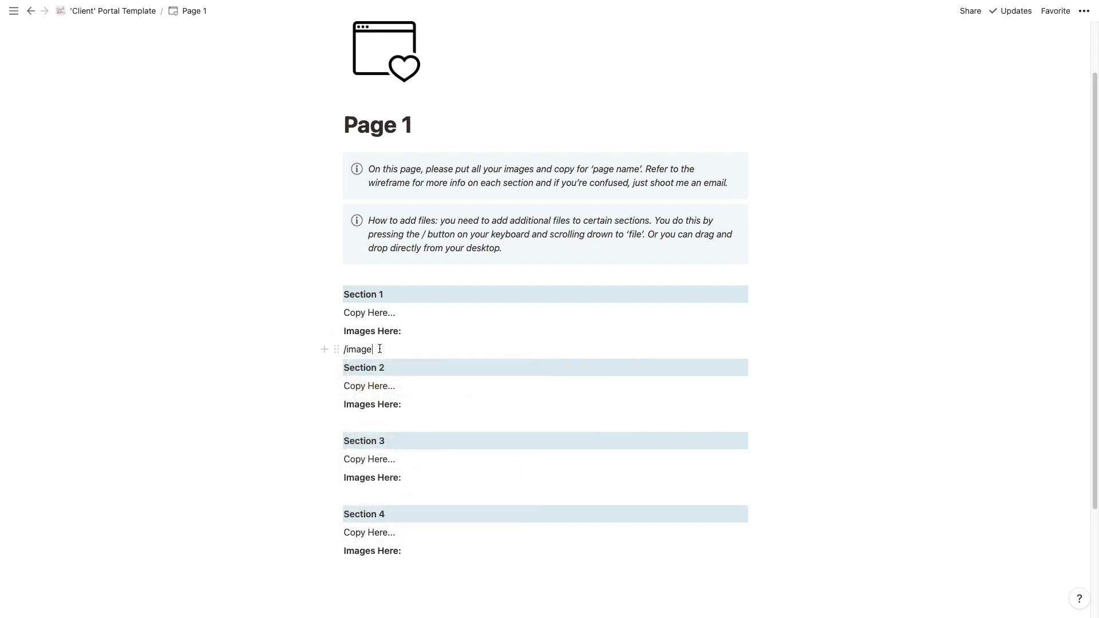
left_click_drag(378, 348, 342, 349)
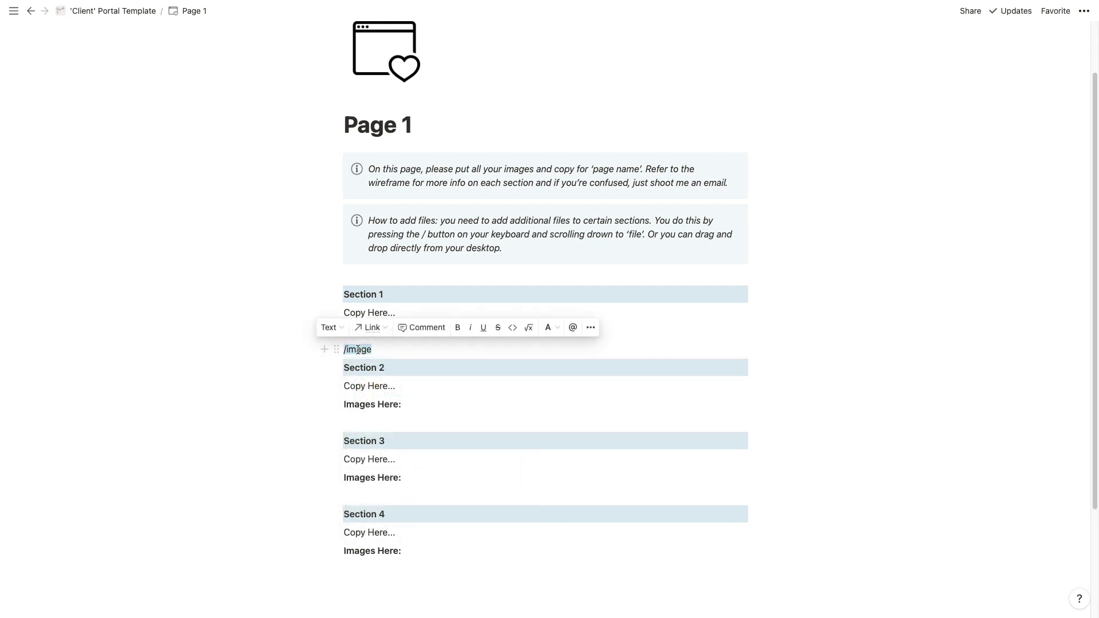
key("BackSpace")
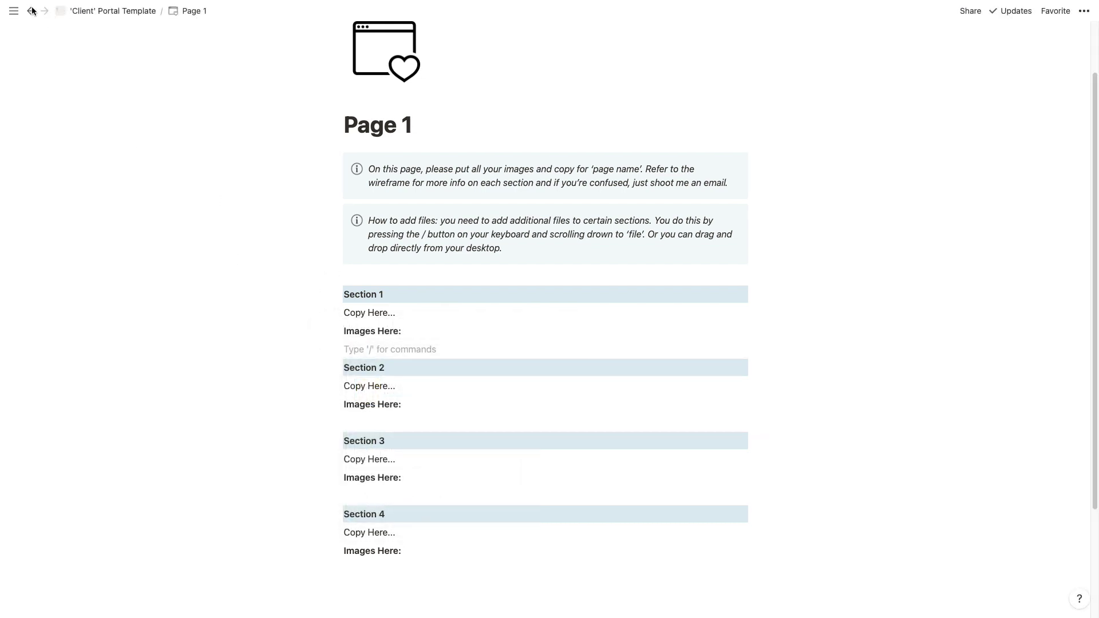
Back on the portal, collapse Copy + Files and preview the First Draft, Revision 01 and Revision 02 mockups
left_click(30, 11)
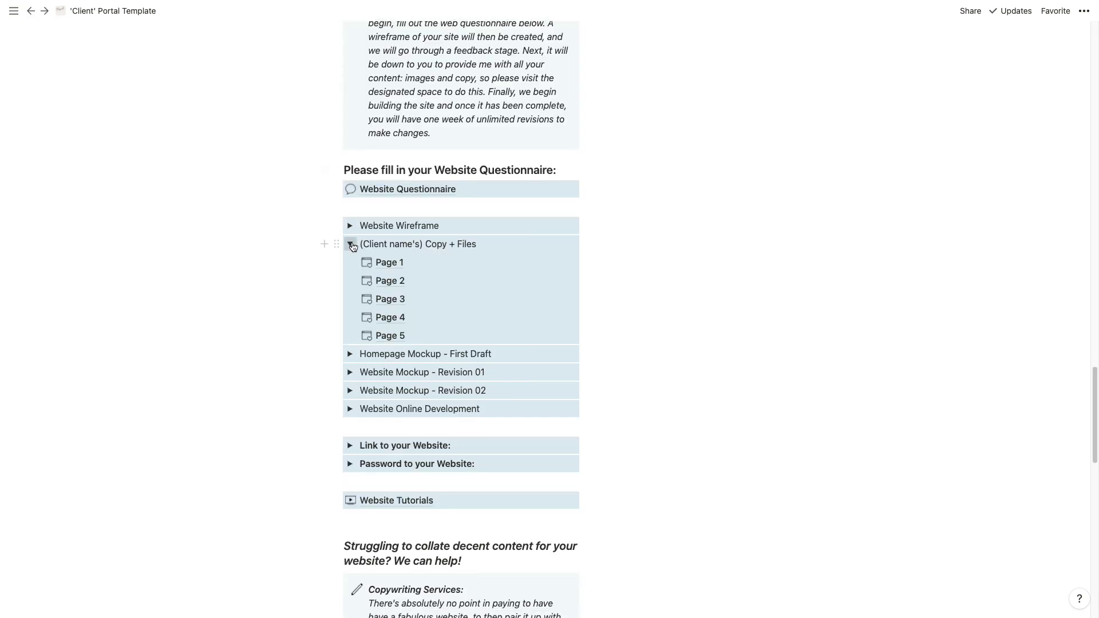
left_click(350, 244)
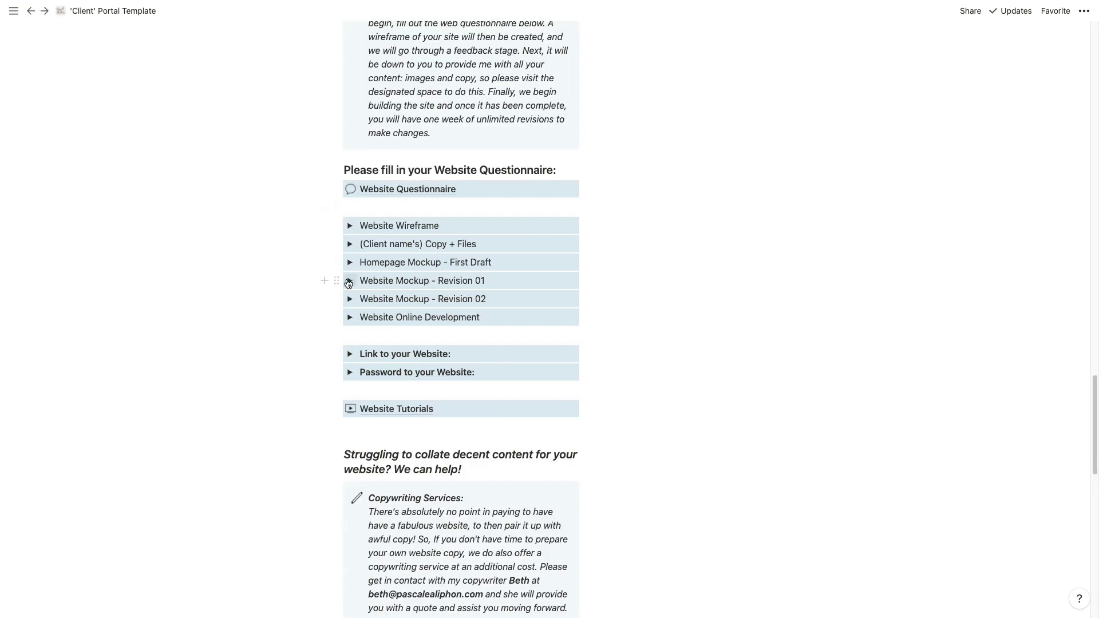
left_click(349, 267)
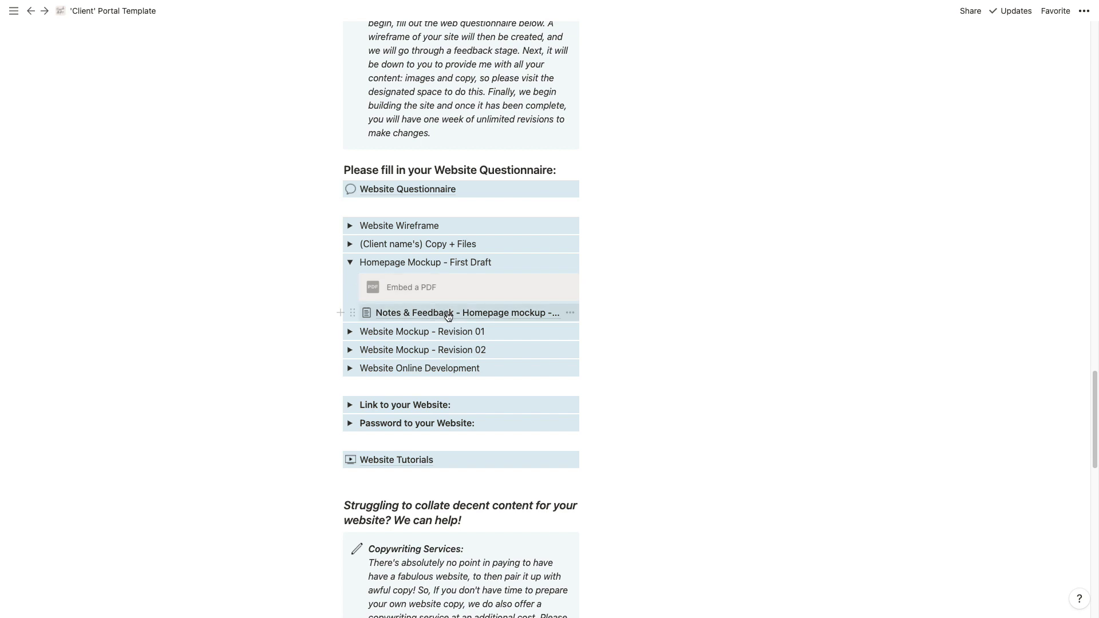
left_click(351, 263)
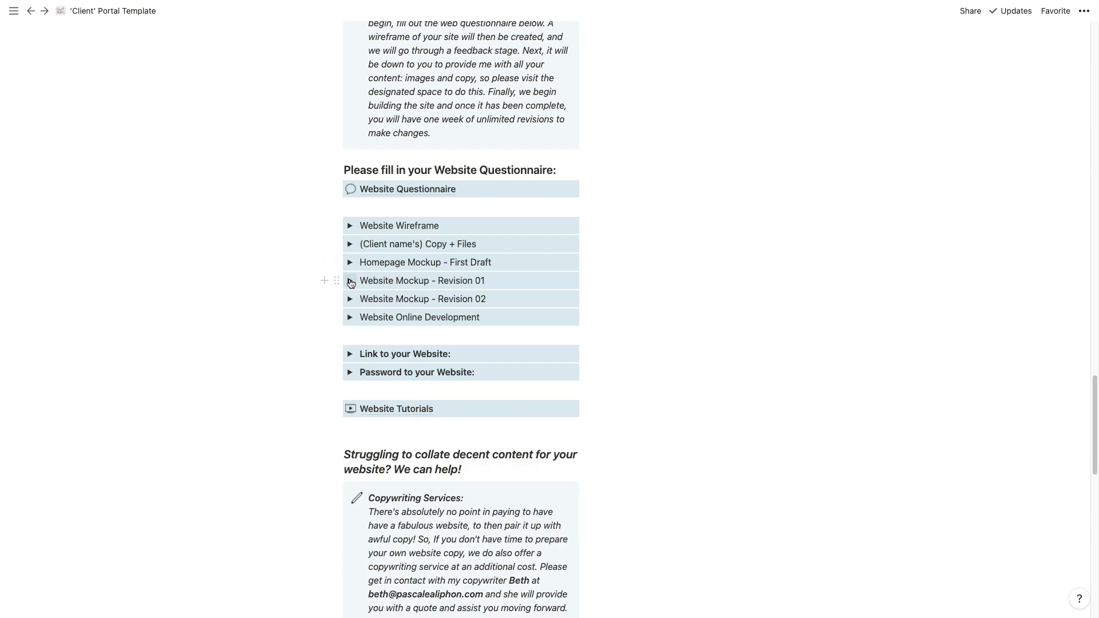
left_click(350, 281)
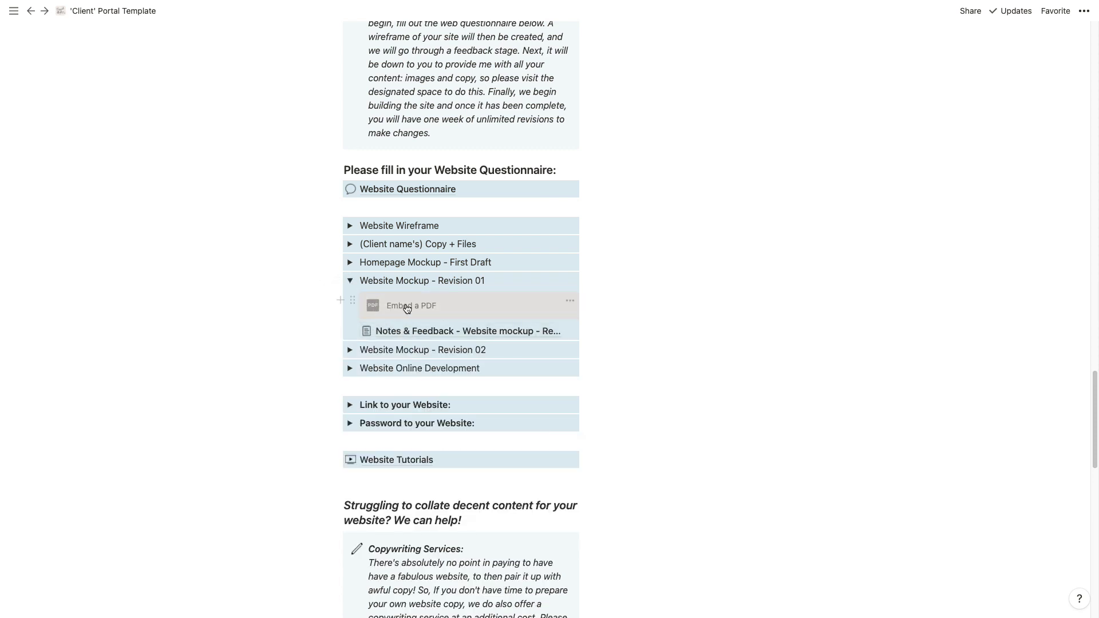
left_click(351, 281)
left_click(350, 298)
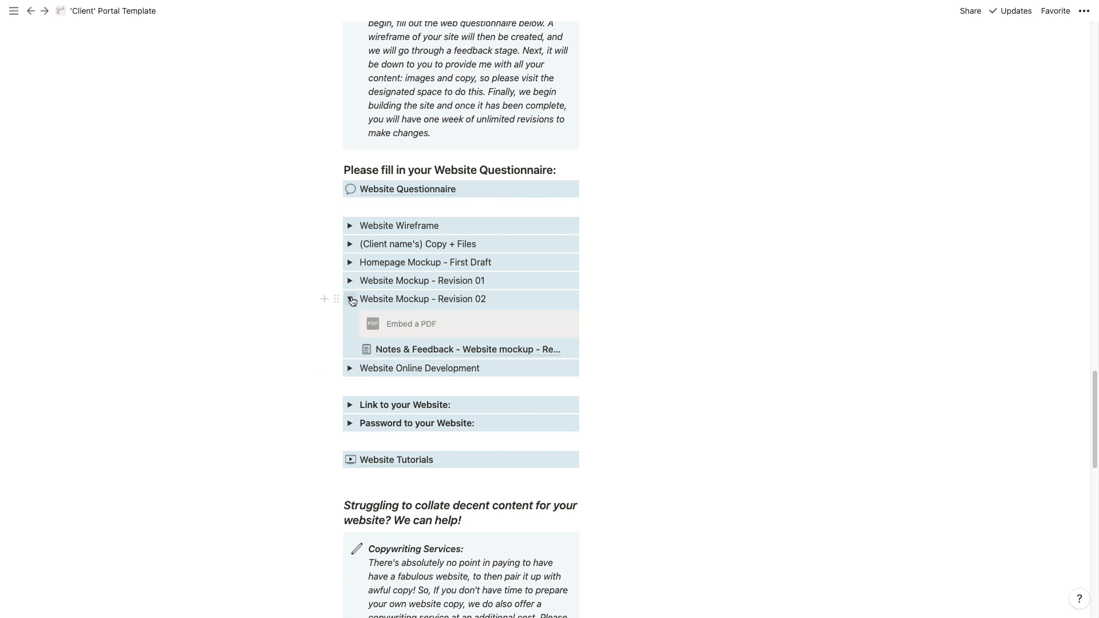
left_click(350, 300)
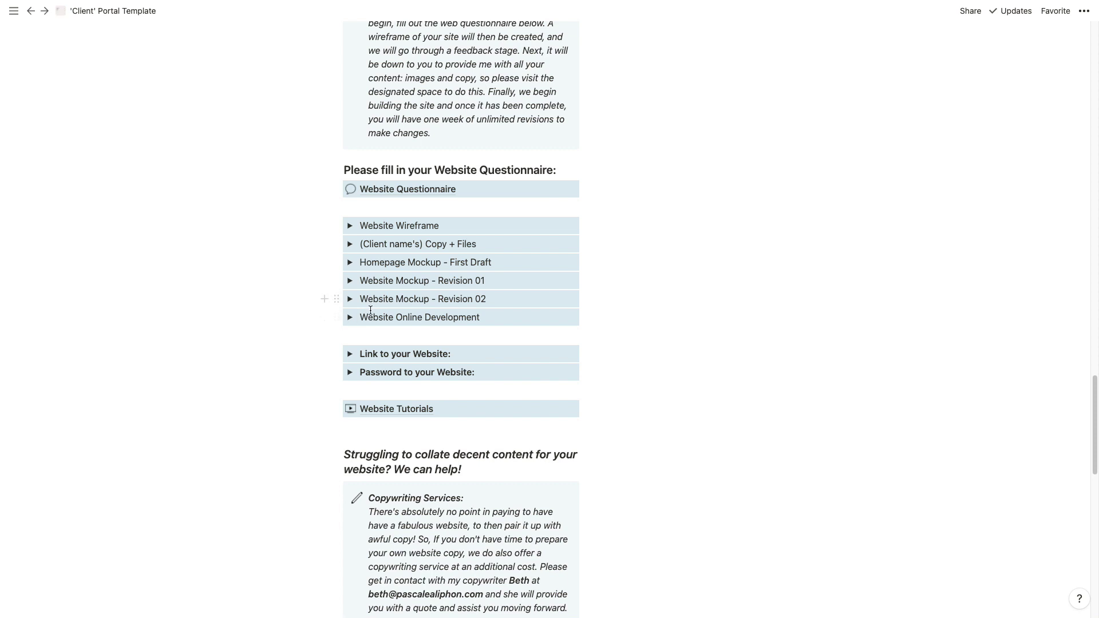
Expand Website Online Development, view its Notes & Feedback page, and return to the portal
left_click(351, 319)
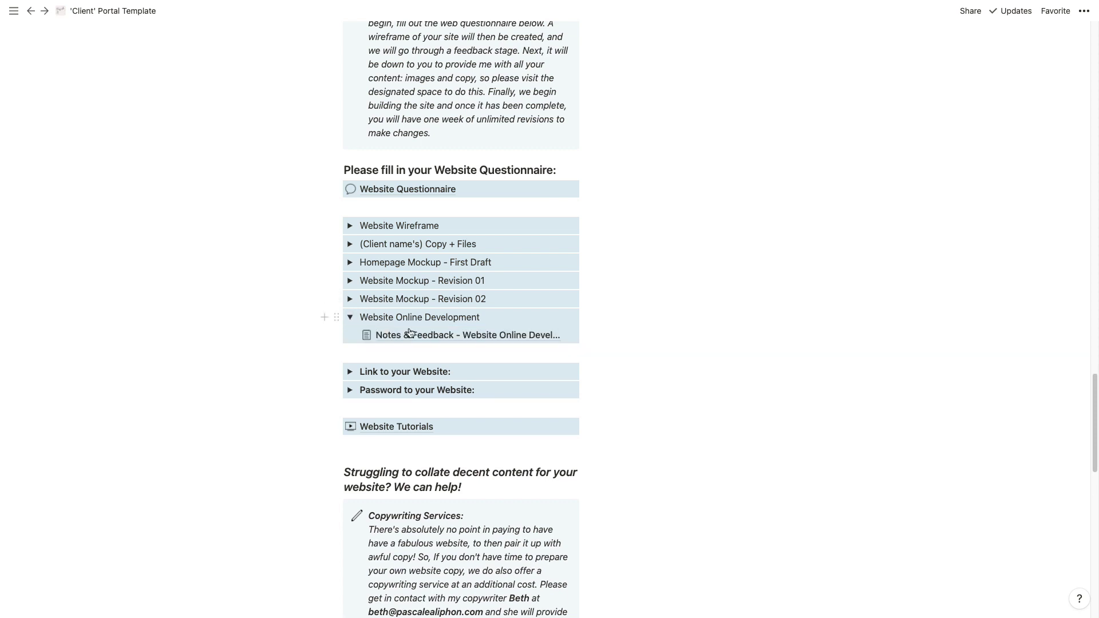
left_click(468, 337)
scroll(422, 383, "down", 3)
scroll(422, 383, "up", 3)
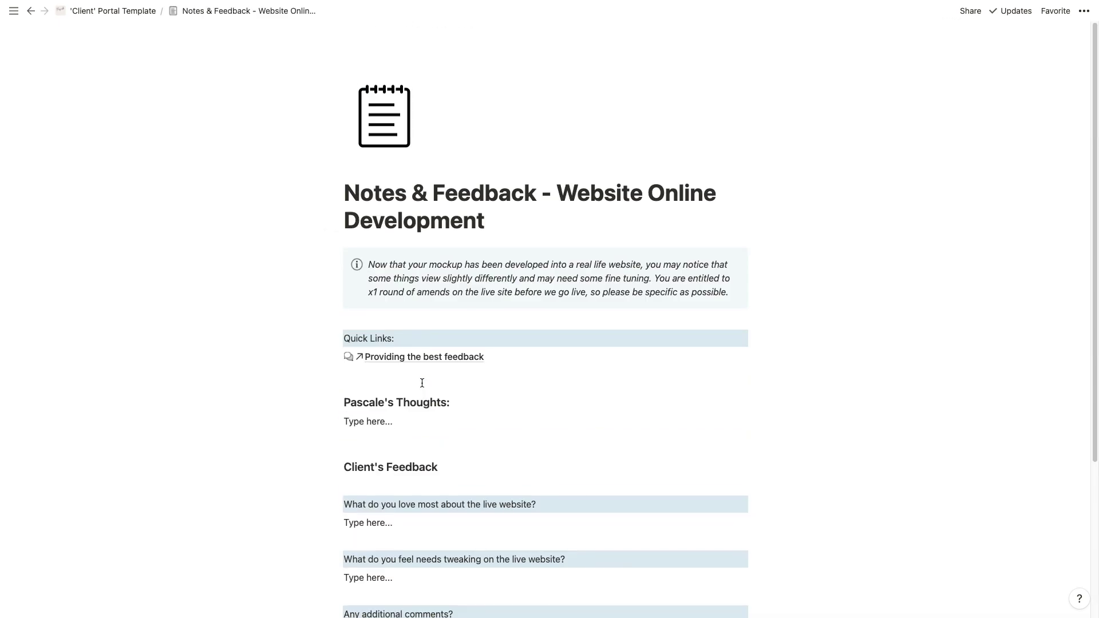
left_click(31, 11)
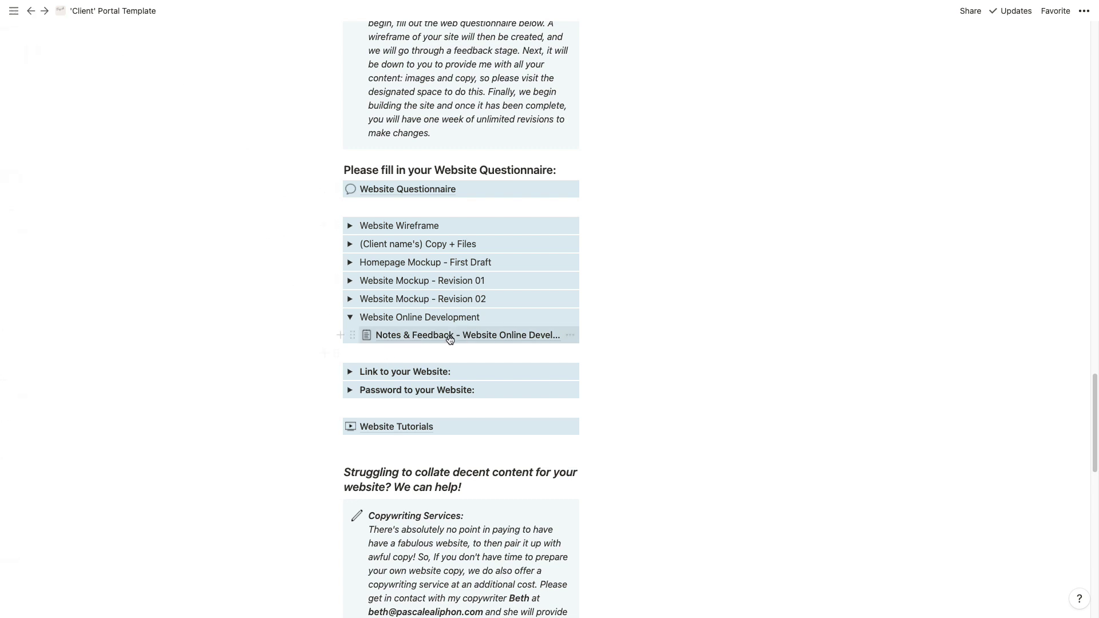
Collapse Website Online Development, preview the Link and Password toggles, then open Website Tutorials
left_click(350, 318)
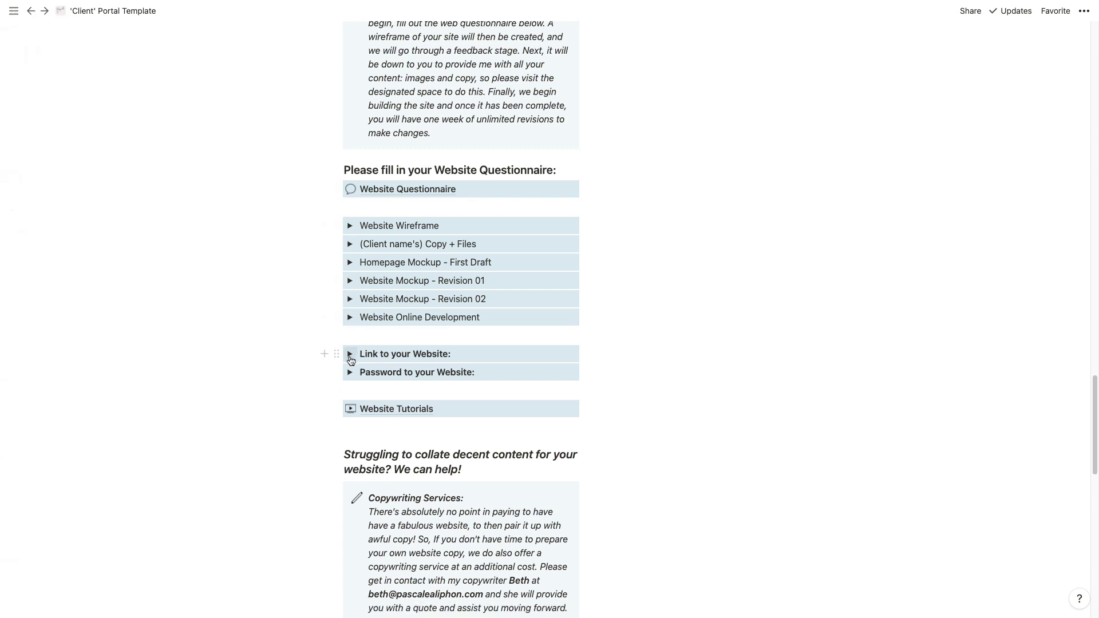
left_click(350, 355)
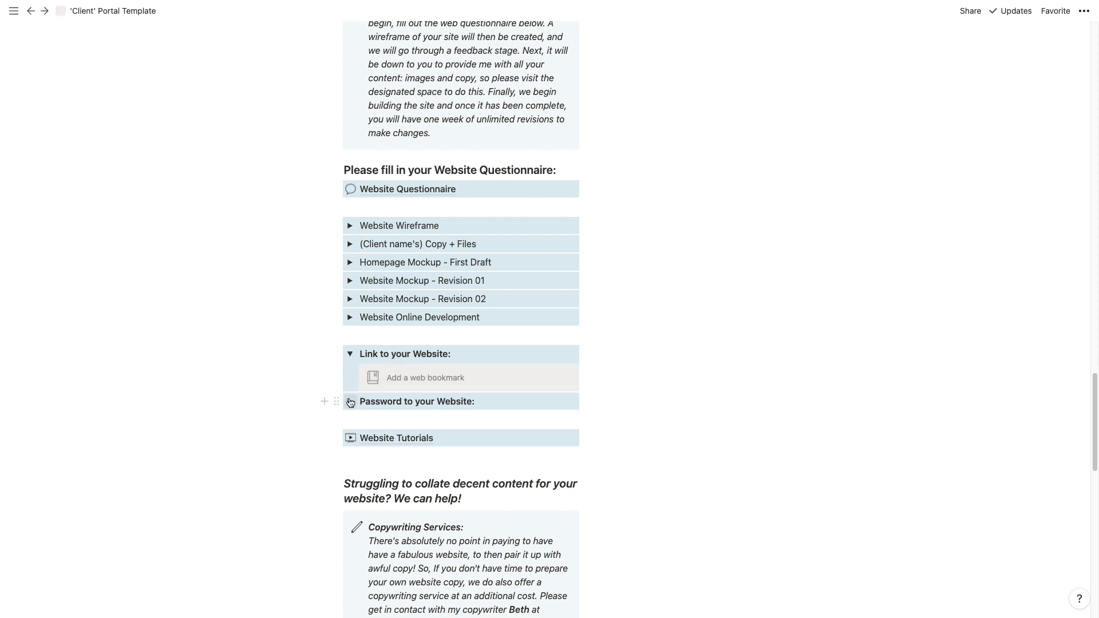
left_click(350, 402)
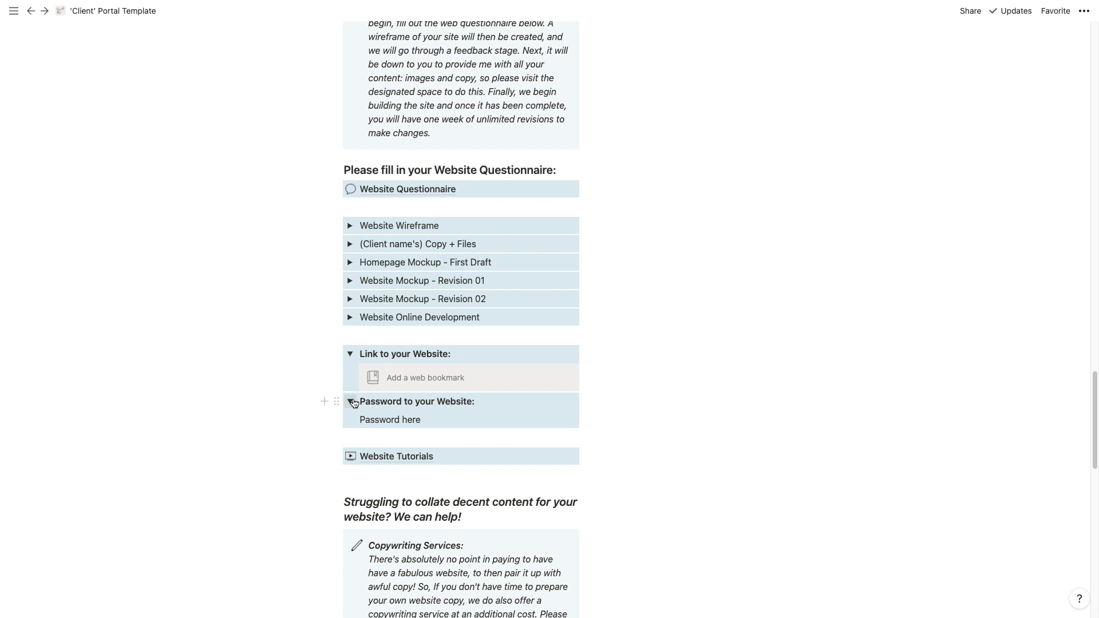
left_click(352, 403)
left_click(350, 353)
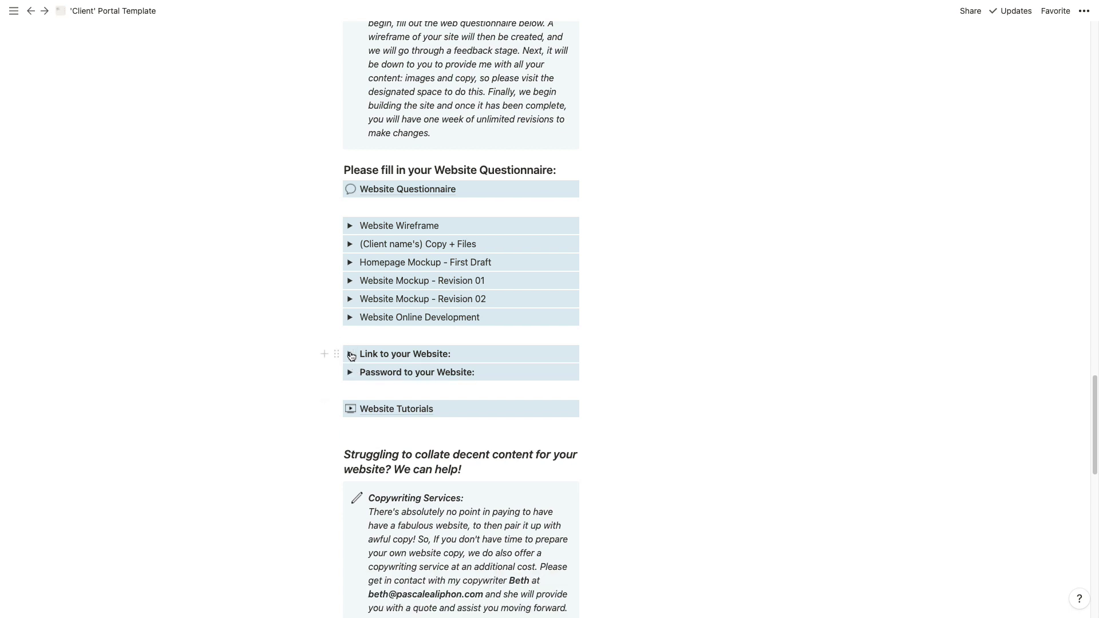
left_click(381, 411)
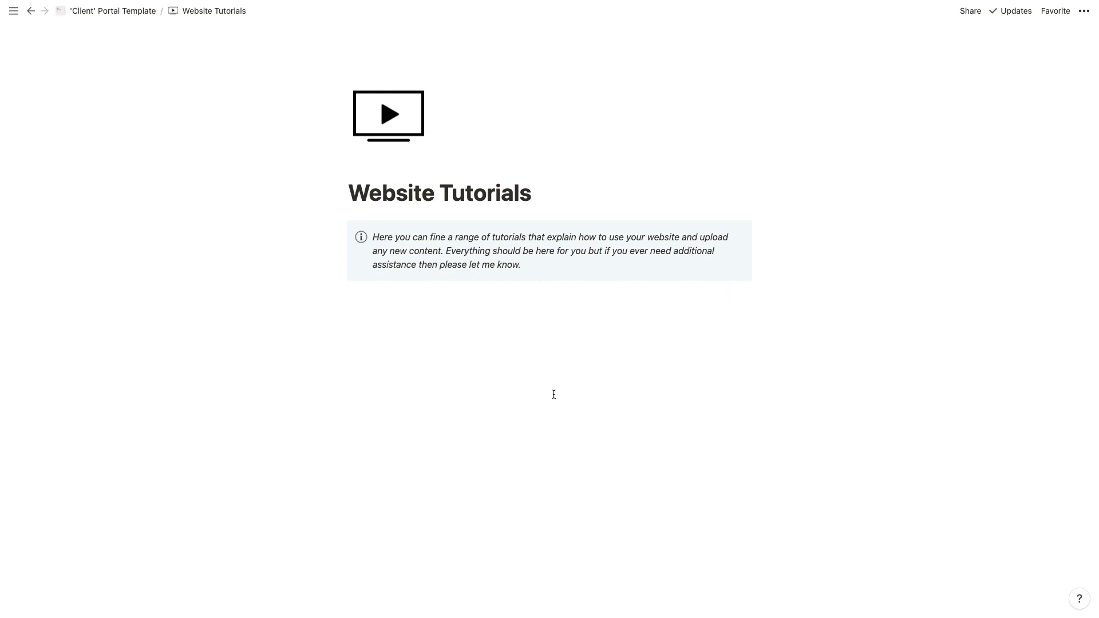
left_click(30, 12)
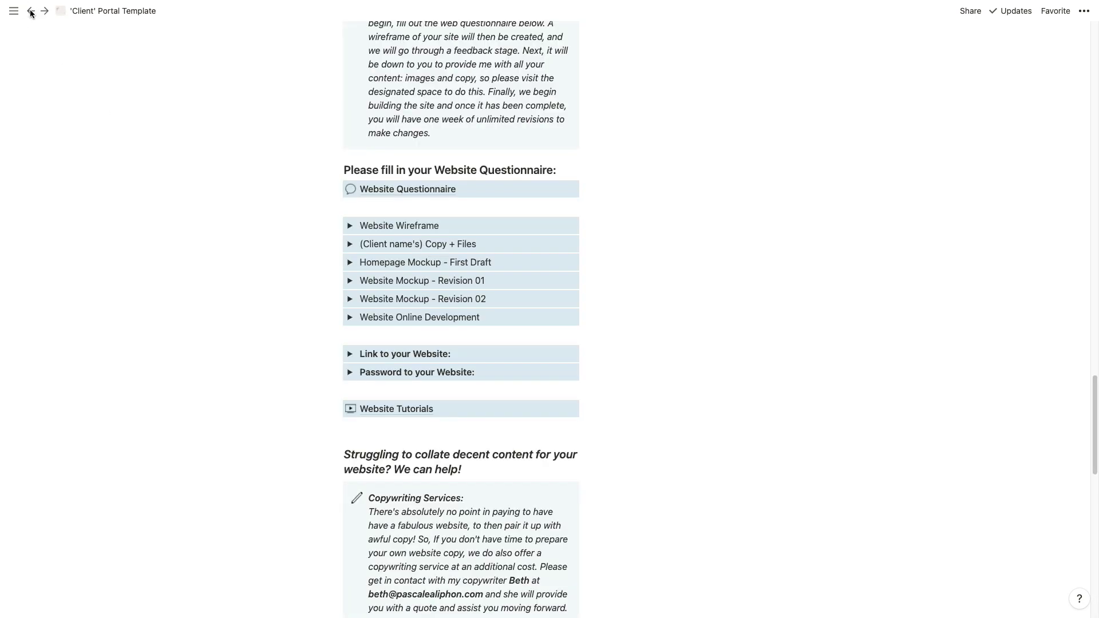
scroll(544, 300, "down", 6)
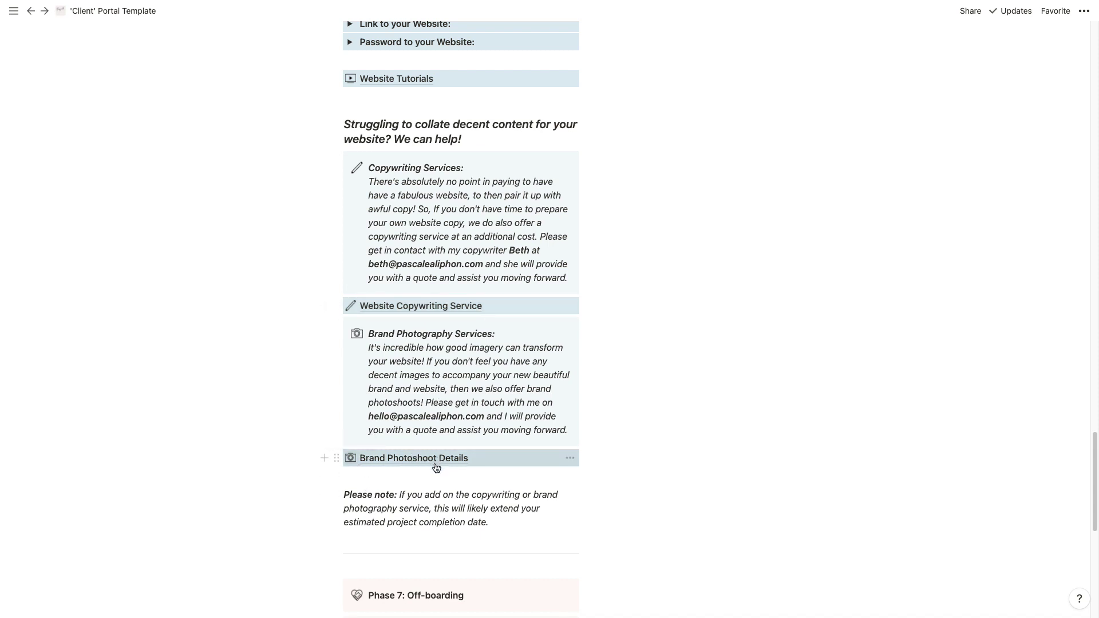
left_click(456, 305)
scroll(440, 377, "down", 3)
scroll(440, 377, "down", 15)
scroll(440, 376, "up", 20)
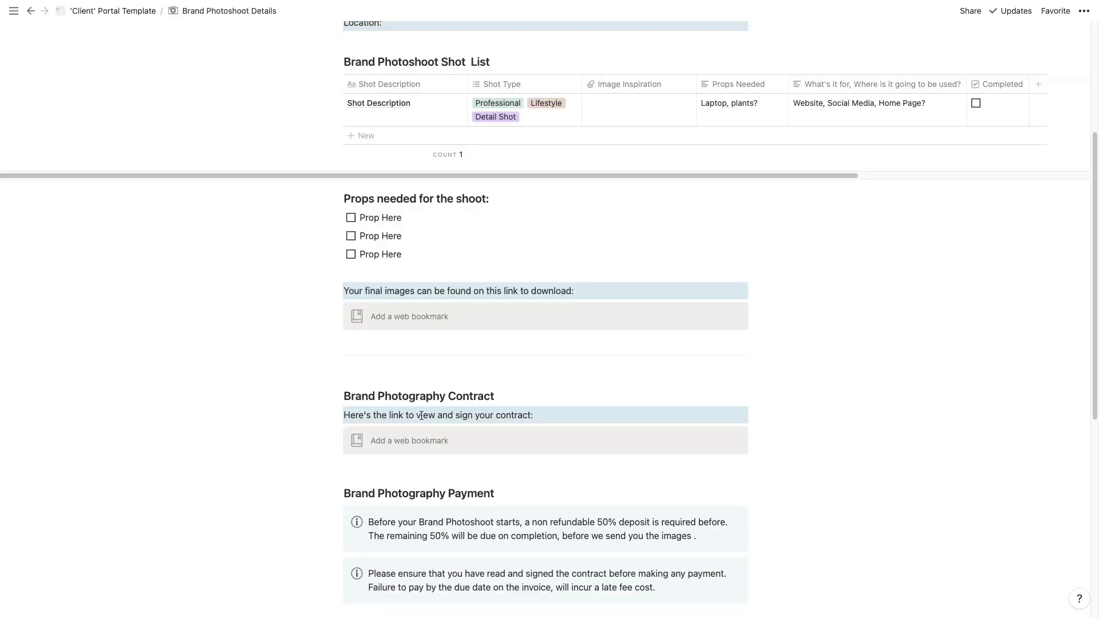
scroll(452, 395, "up", 10)
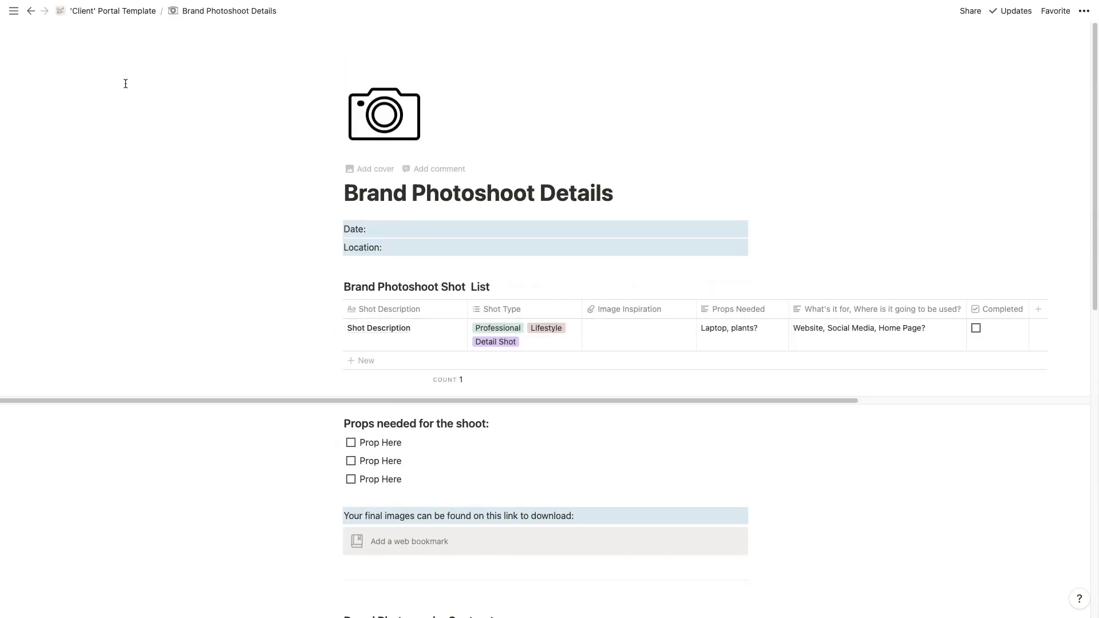
left_click(32, 11)
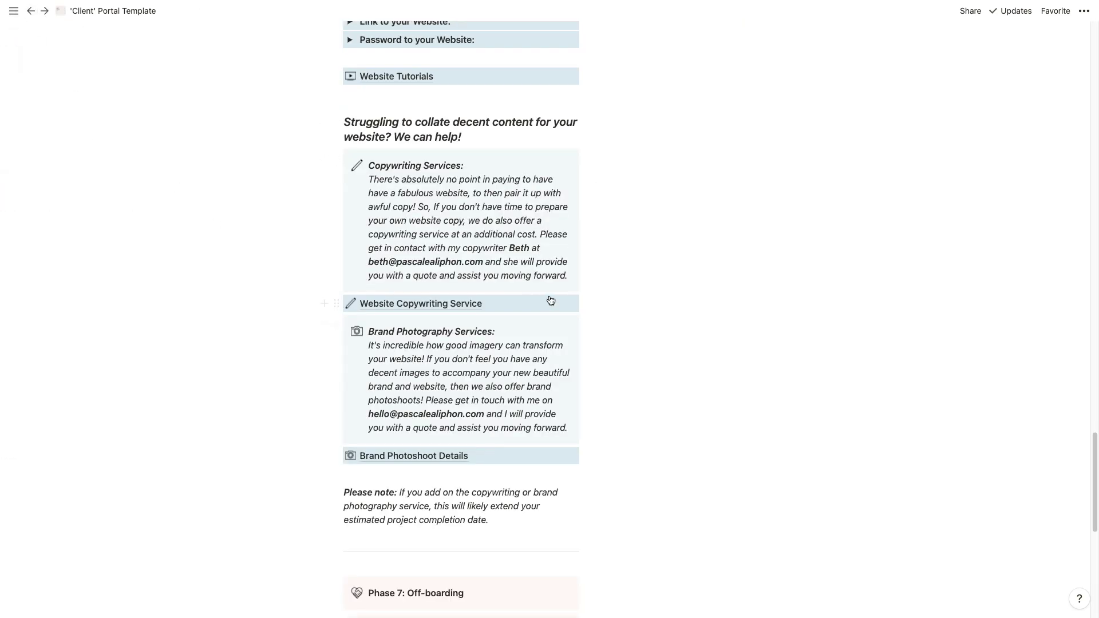
scroll(549, 297, "down", 4)
scroll(549, 295, "down", 4)
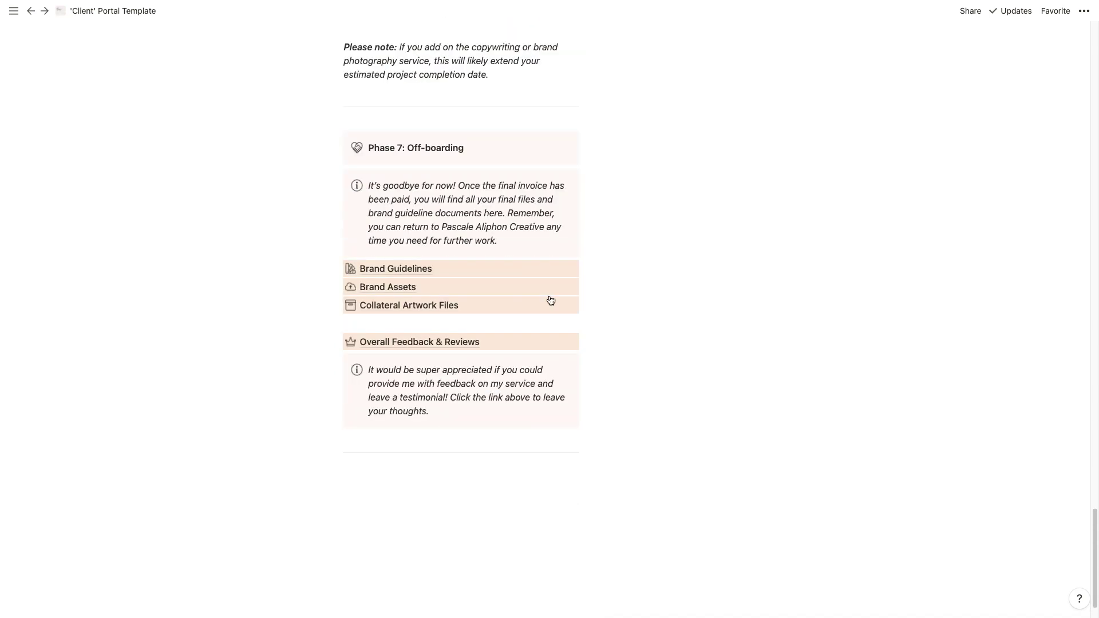
left_click(407, 274)
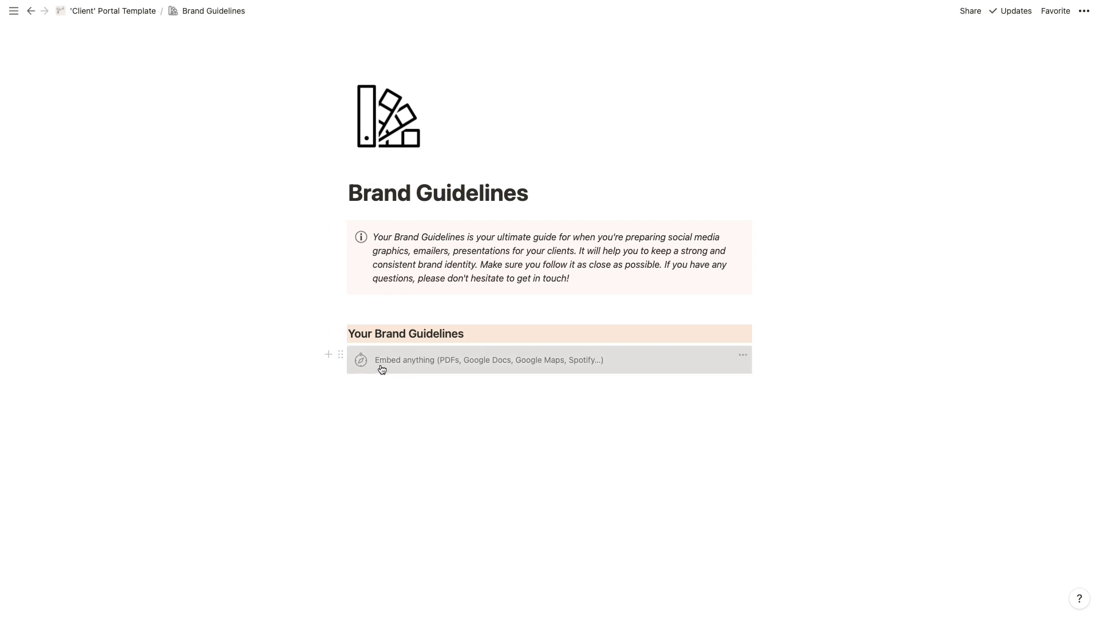
left_click(30, 11)
left_click(387, 284)
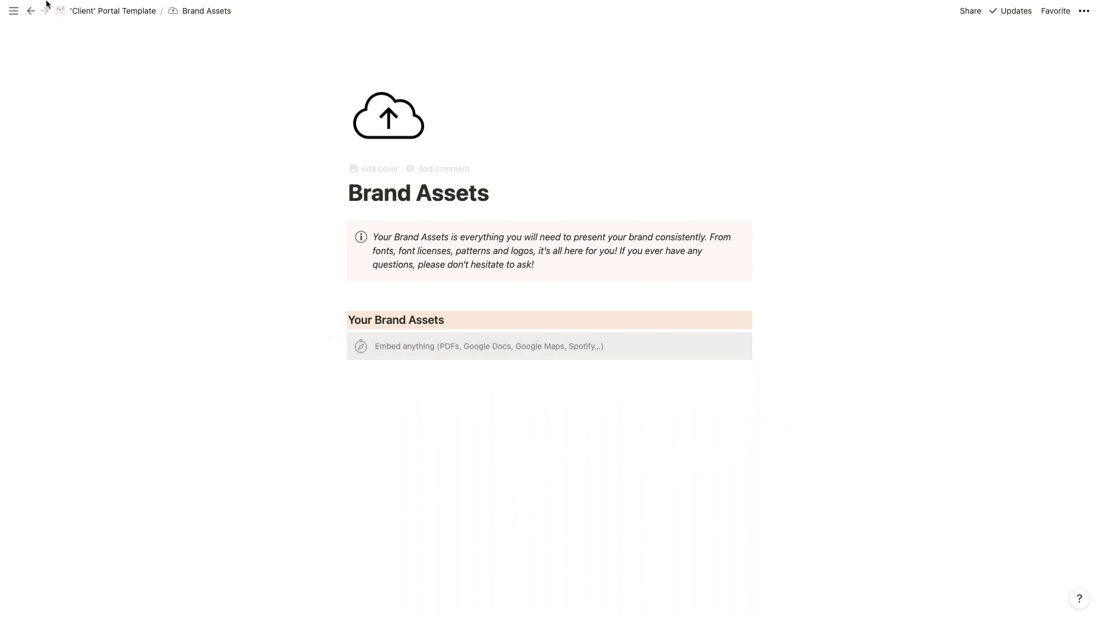
left_click(31, 11)
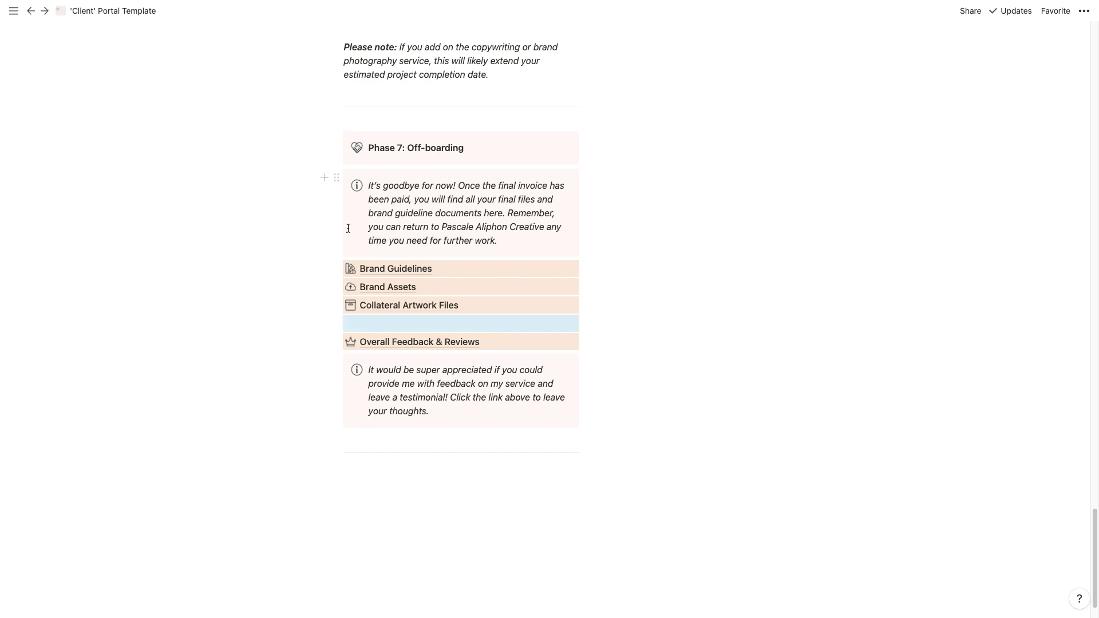
left_click(223, 365)
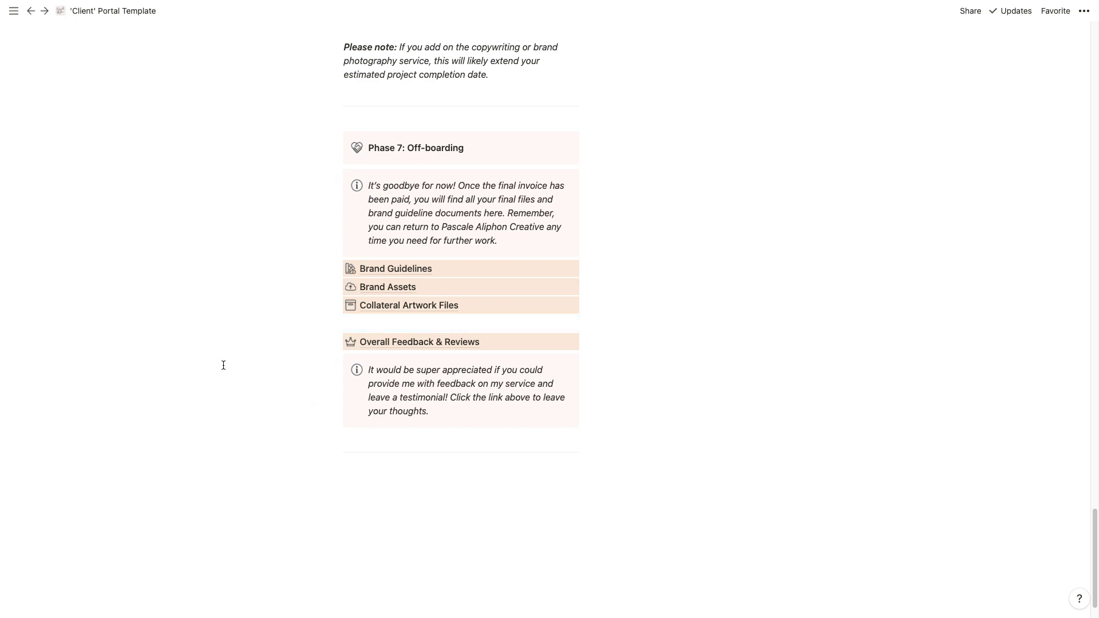
left_click(383, 307)
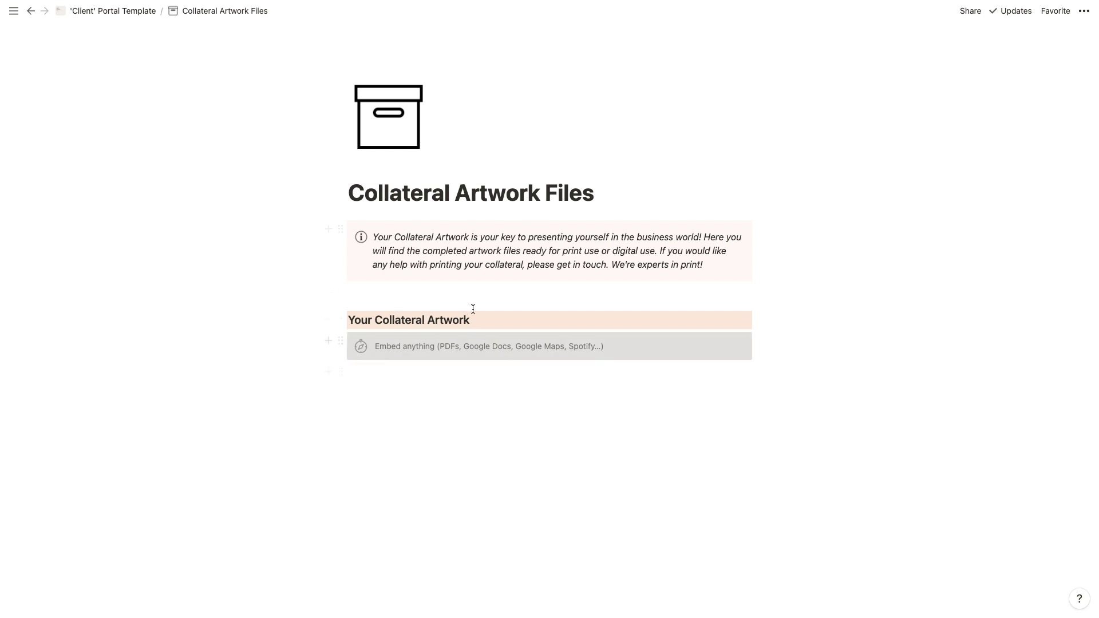
left_click(31, 11)
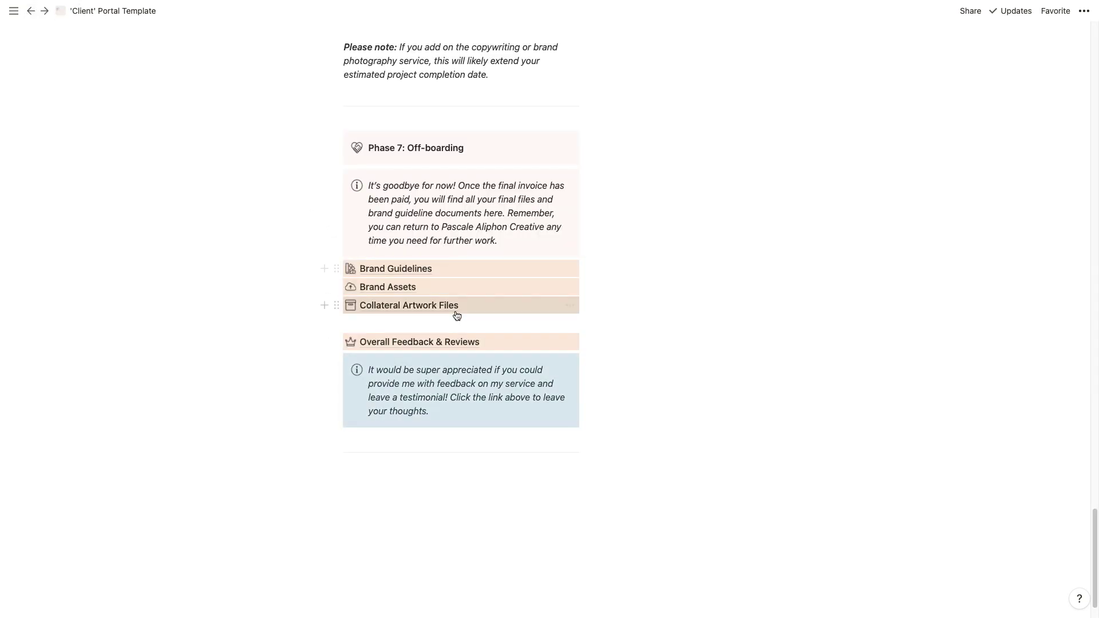
Open the Overall Feedback & Reviews form and scroll through its 1–5 rating questions
left_click(421, 344)
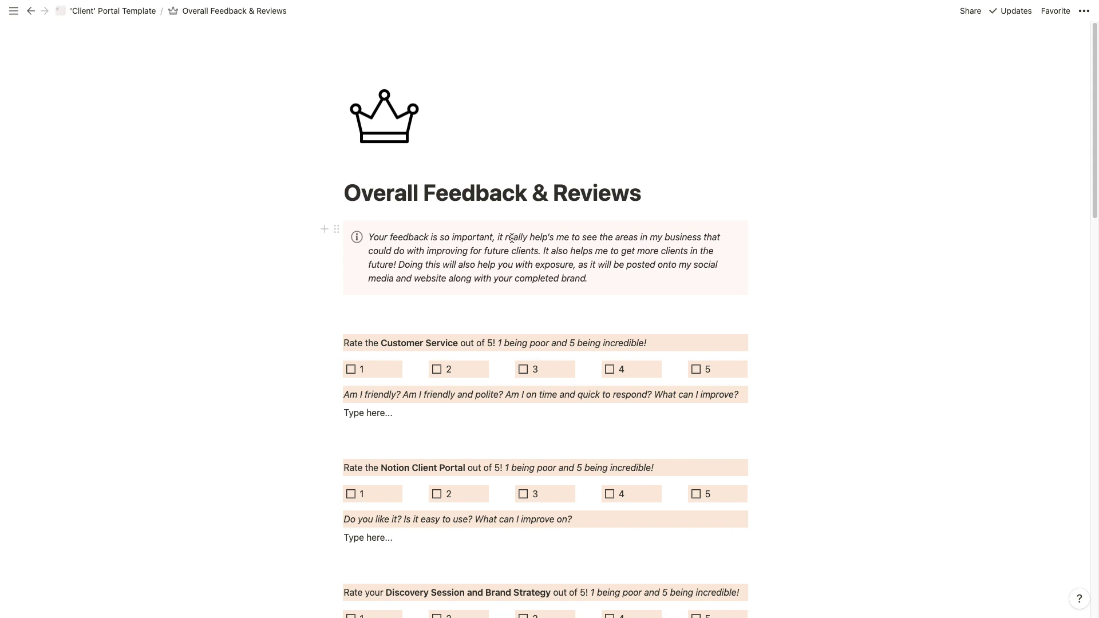
scroll(509, 237, "down", 2)
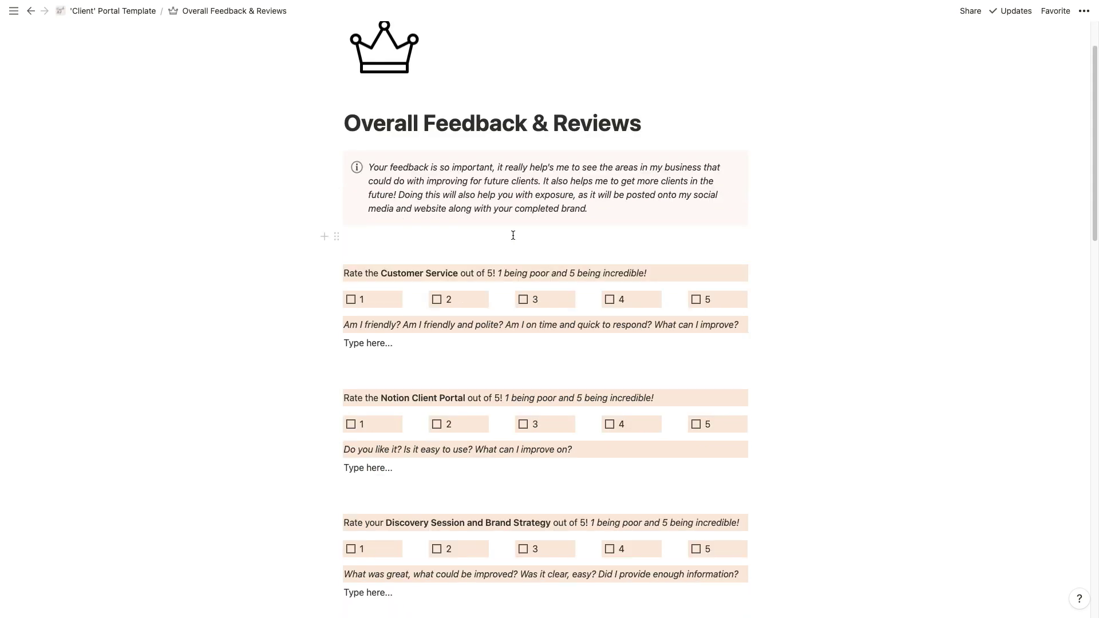
scroll(513, 234, "down", 2)
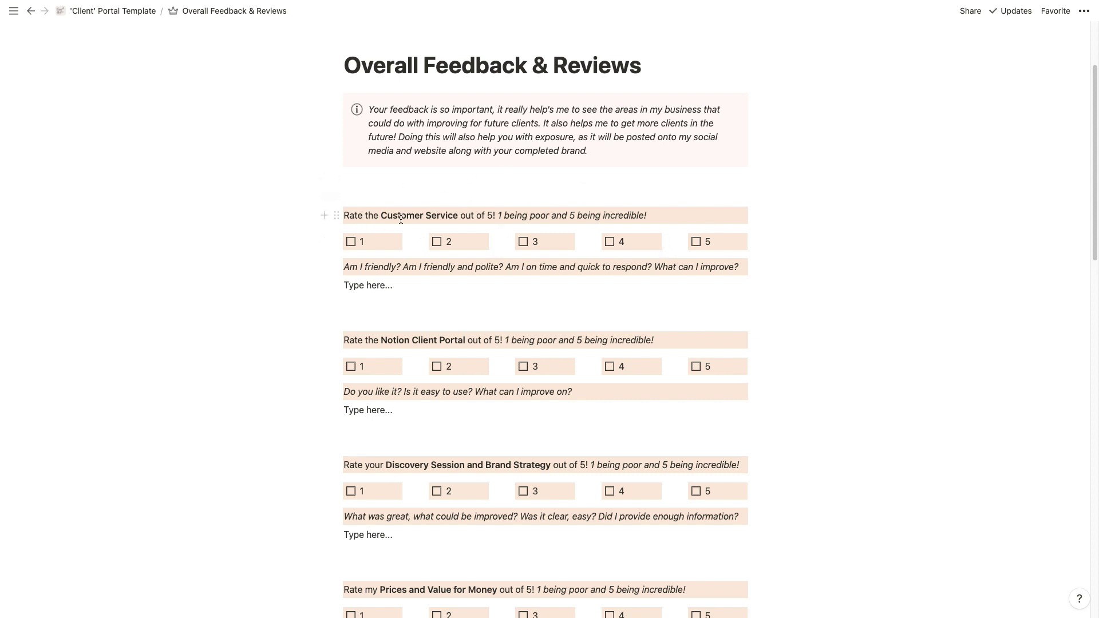
scroll(490, 250, "down", 4)
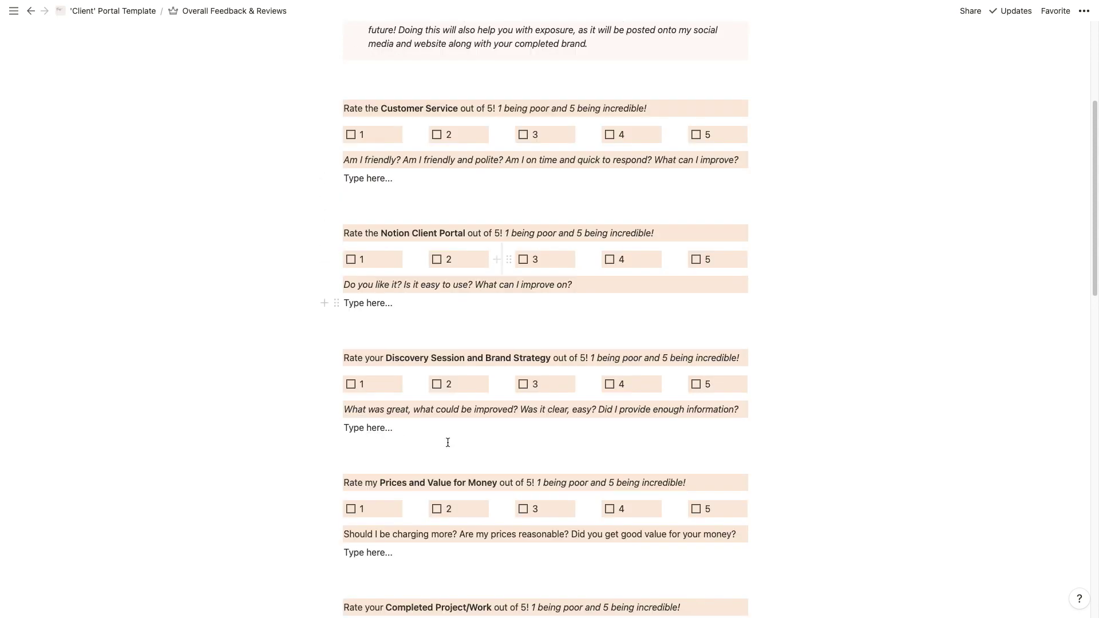
scroll(446, 453, "down", 5)
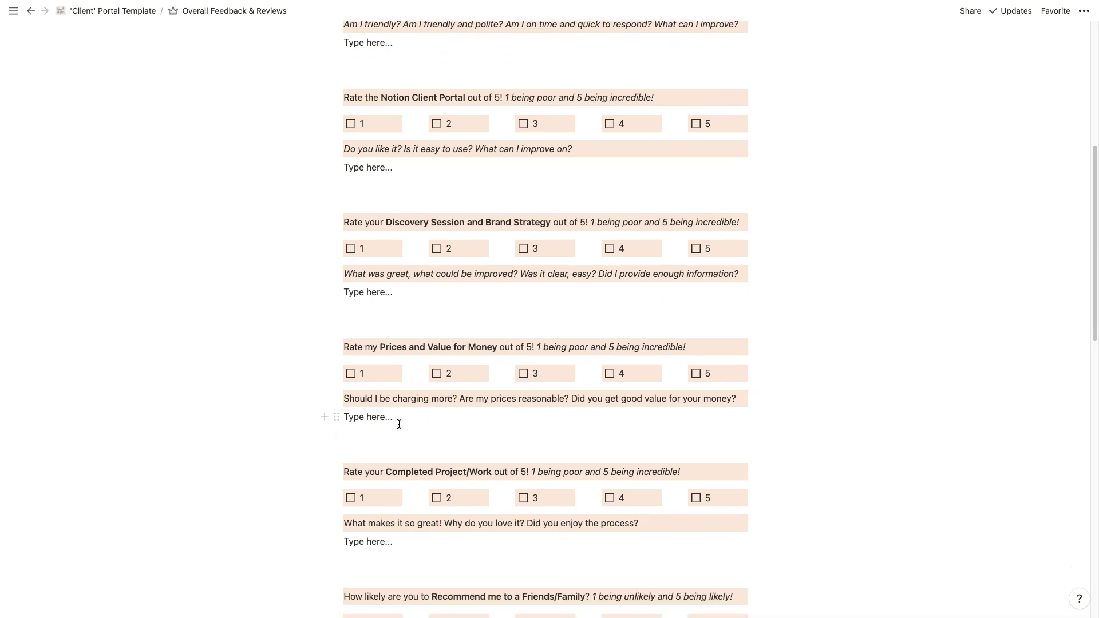
scroll(399, 424, "down", 3)
scroll(398, 424, "down", 3)
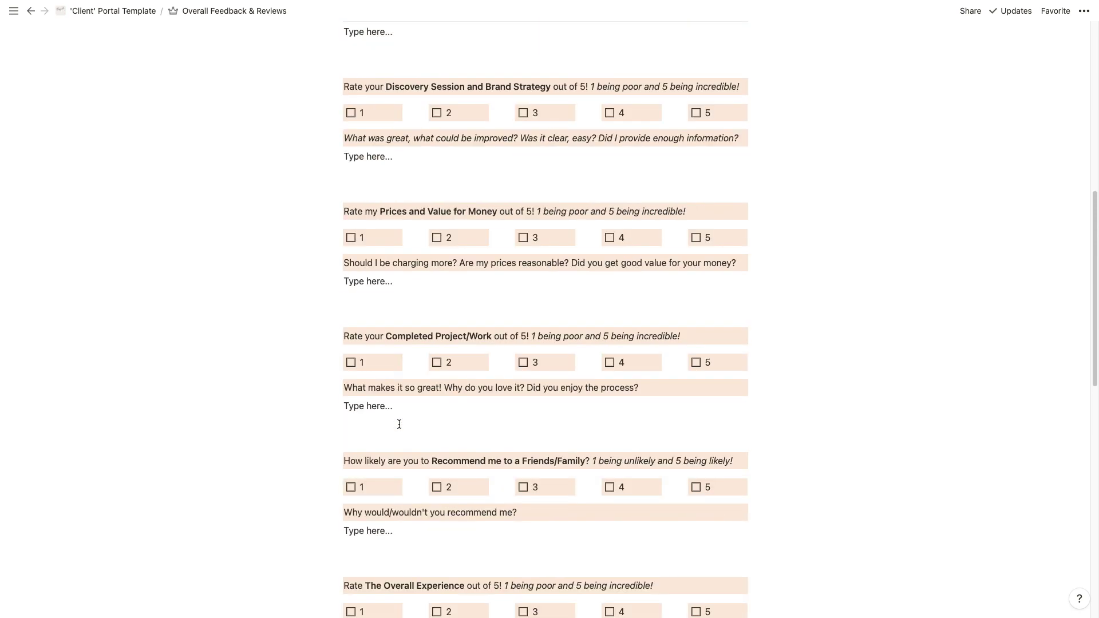
scroll(399, 424, "down", 11)
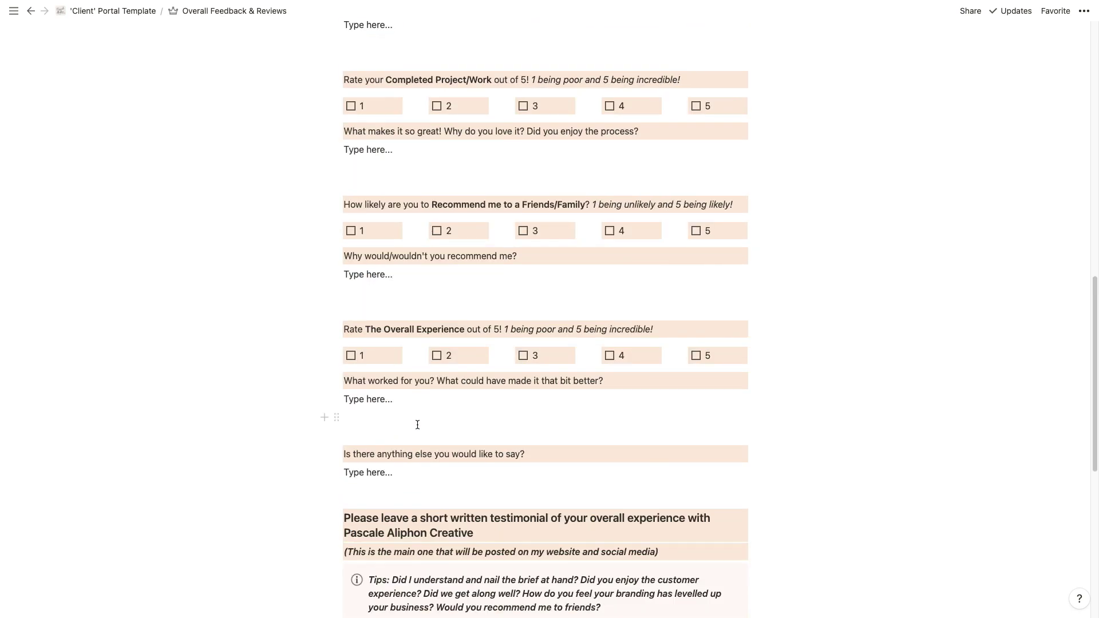
scroll(415, 424, "down", 10)
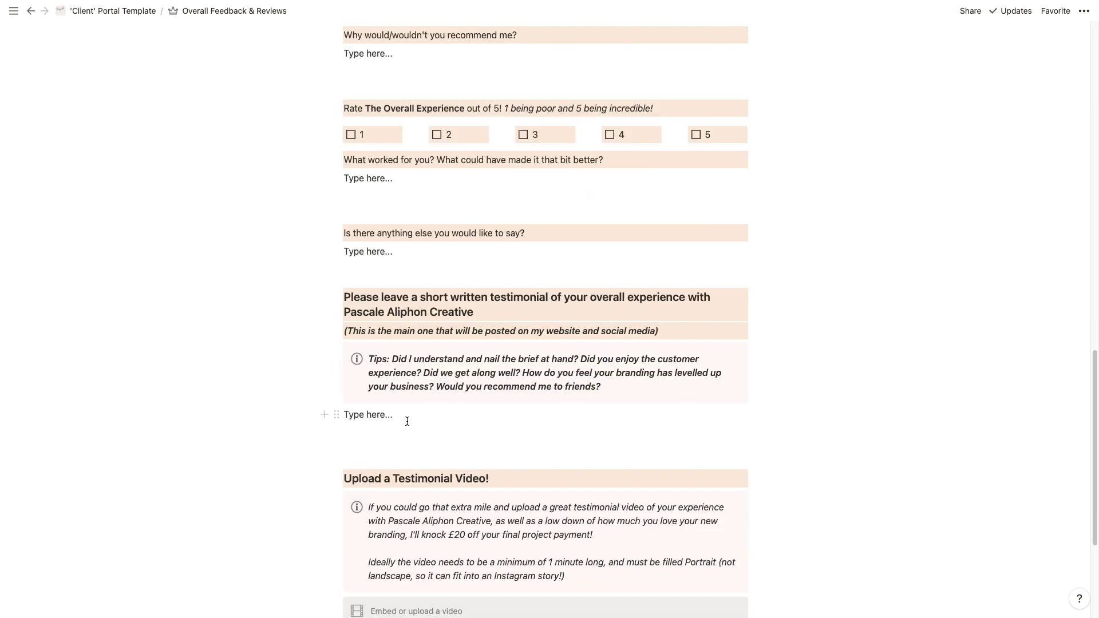
Inspect the written-testimonial prompt and testimonial-video section, placing the caret in the video reward note
left_click_drag(410, 414, 358, 414)
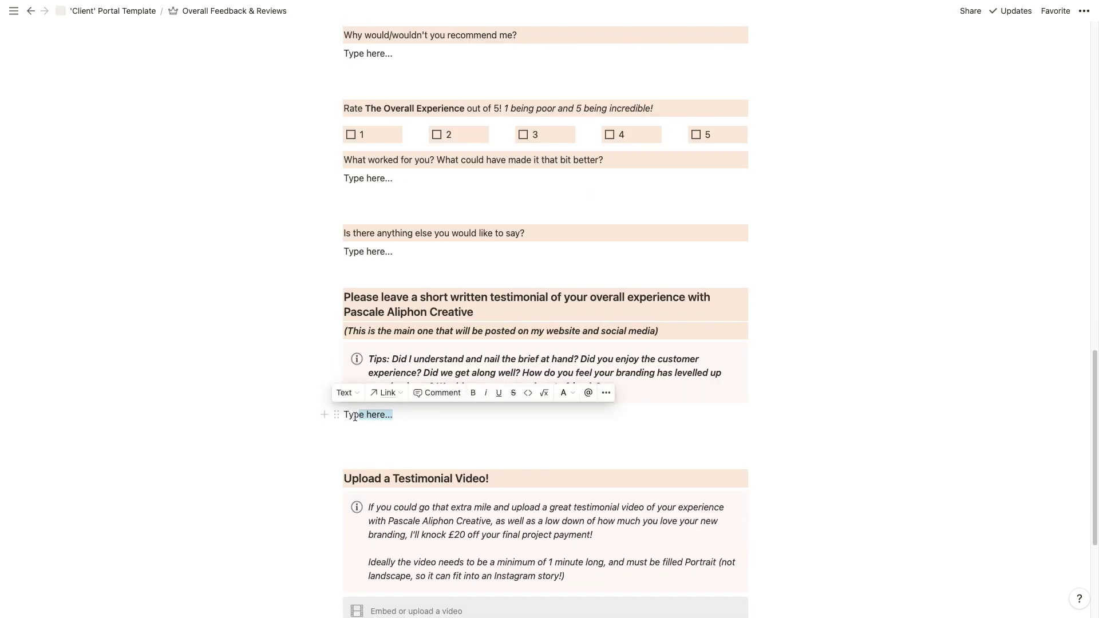
left_click(435, 413)
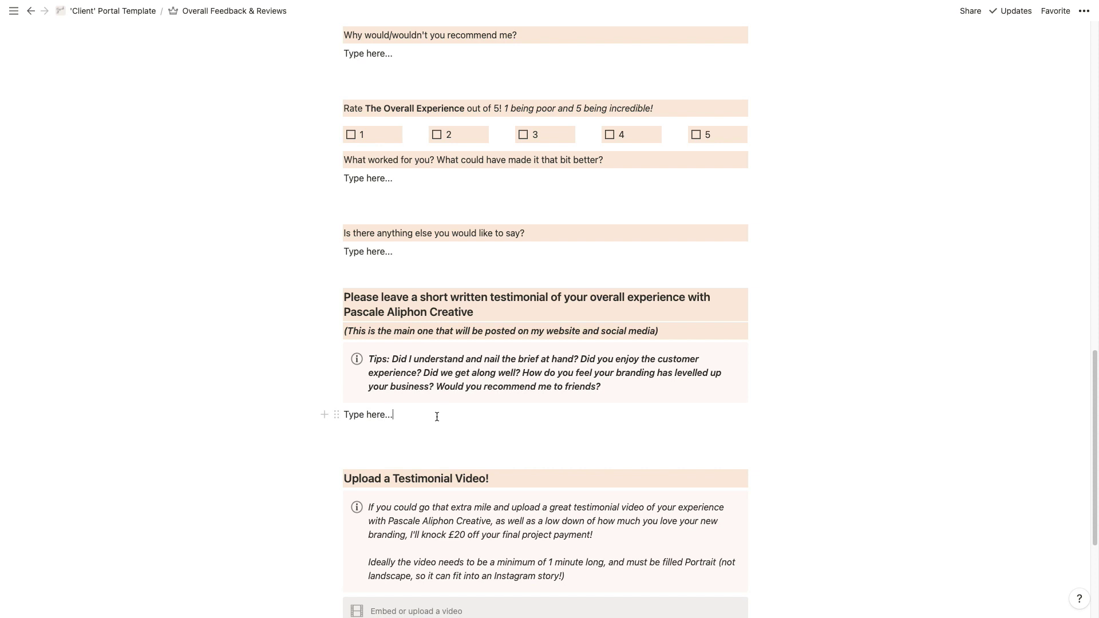
scroll(436, 416, "down", 3)
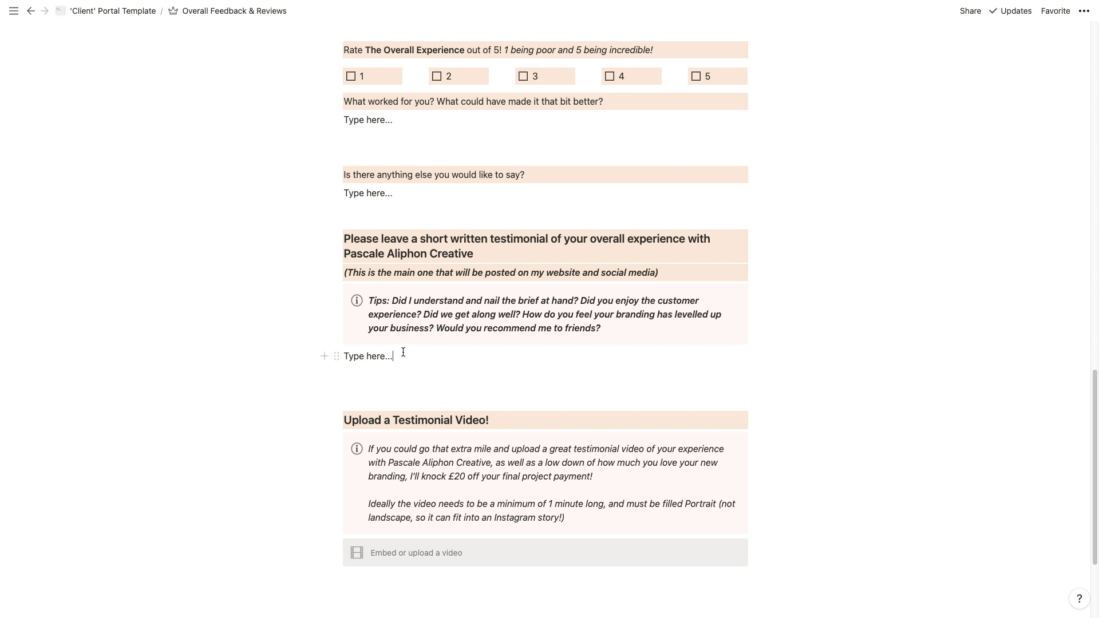
scroll(491, 395, "down", 2)
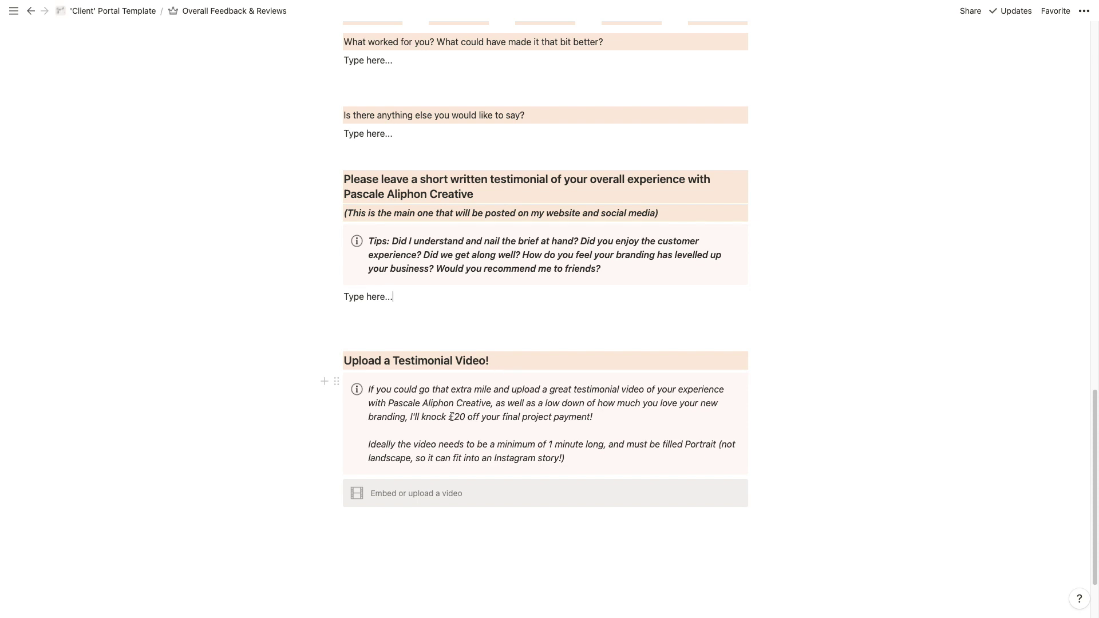
left_click(521, 420)
scroll(416, 465, "up", 20)
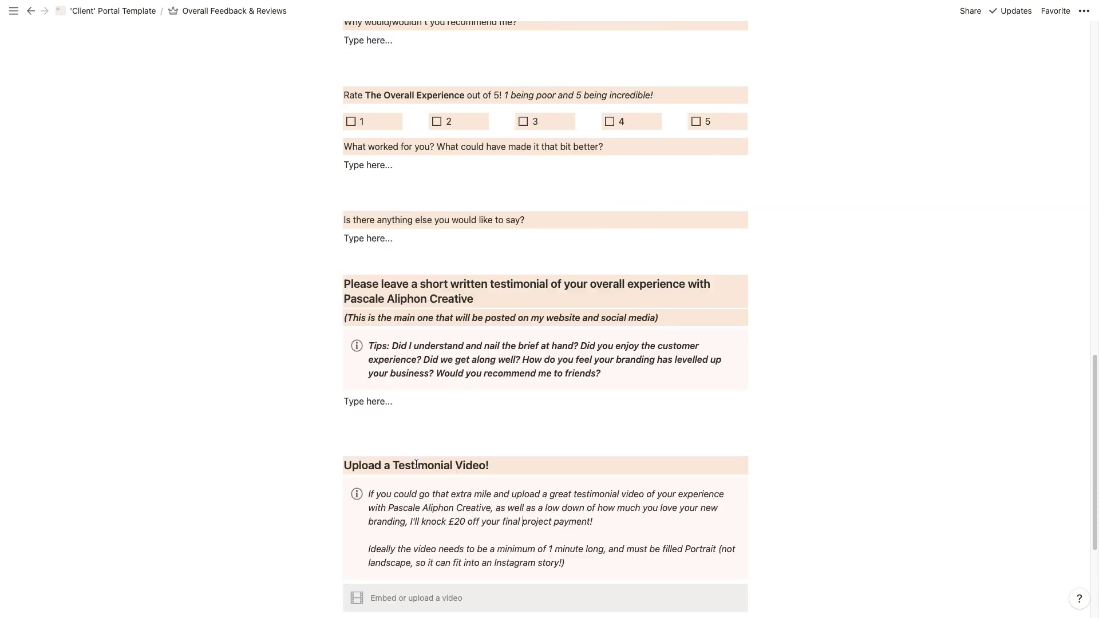
Return from the feedback form to the portal page and scroll to its cover and welcome text
left_click(31, 11)
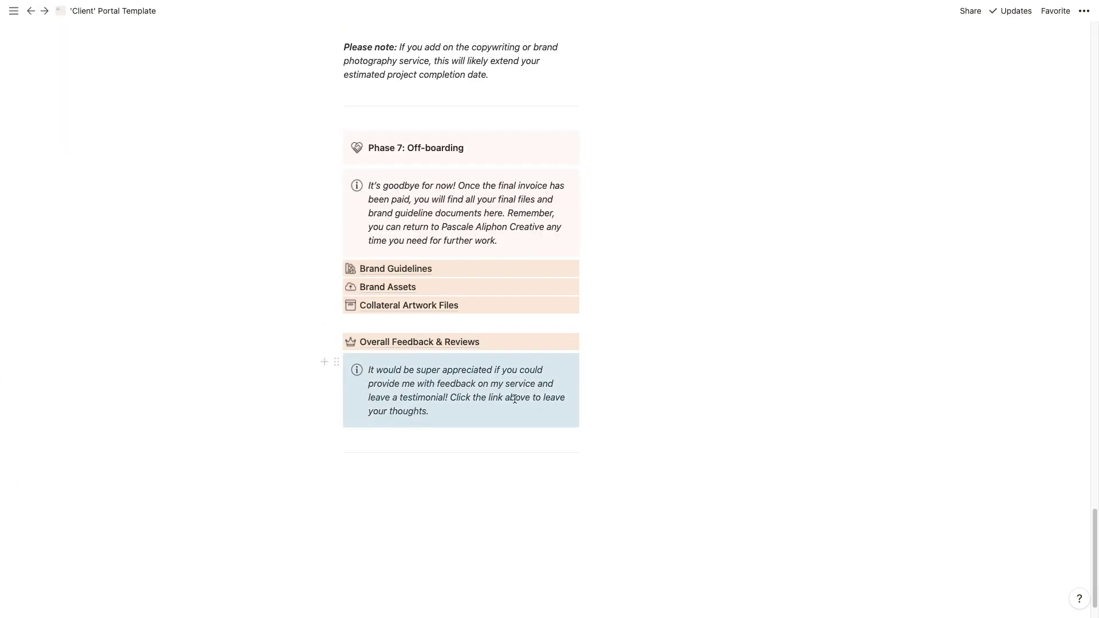
scroll(515, 397, "up", 20)
scroll(515, 396, "up", 10)
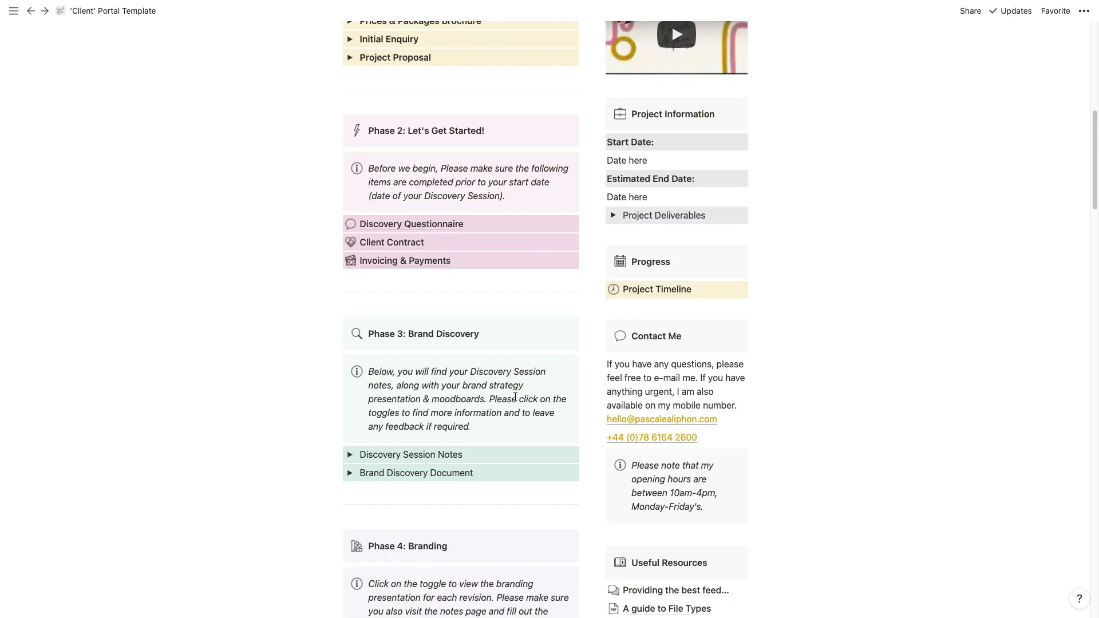
scroll(516, 397, "up", 3)
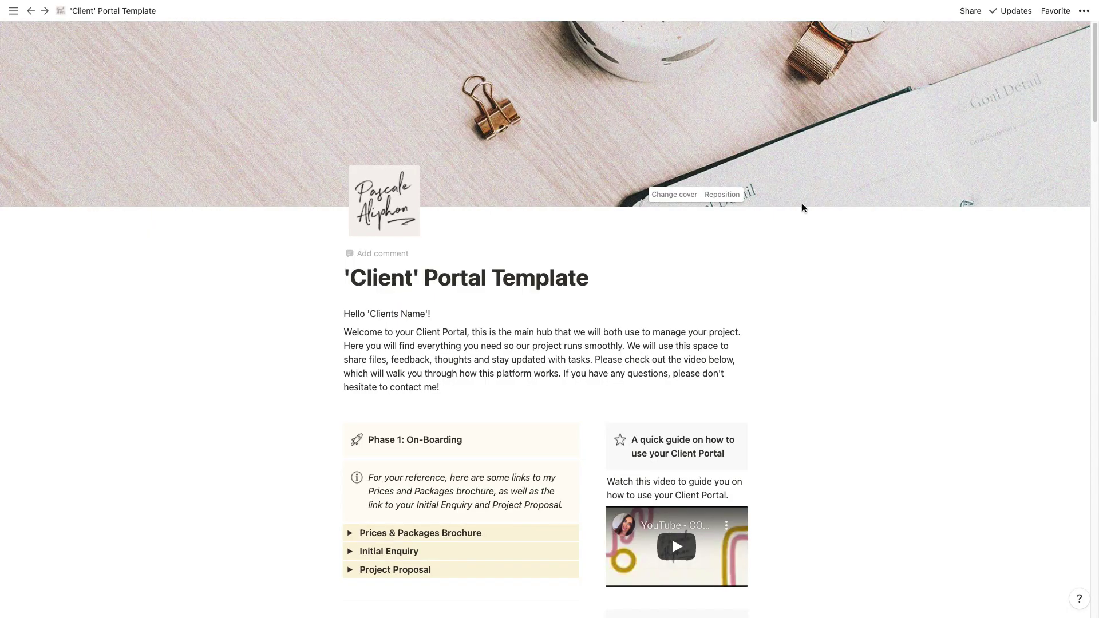
scroll(677, 344, "down", 7)
scroll(677, 344, "down", 17)
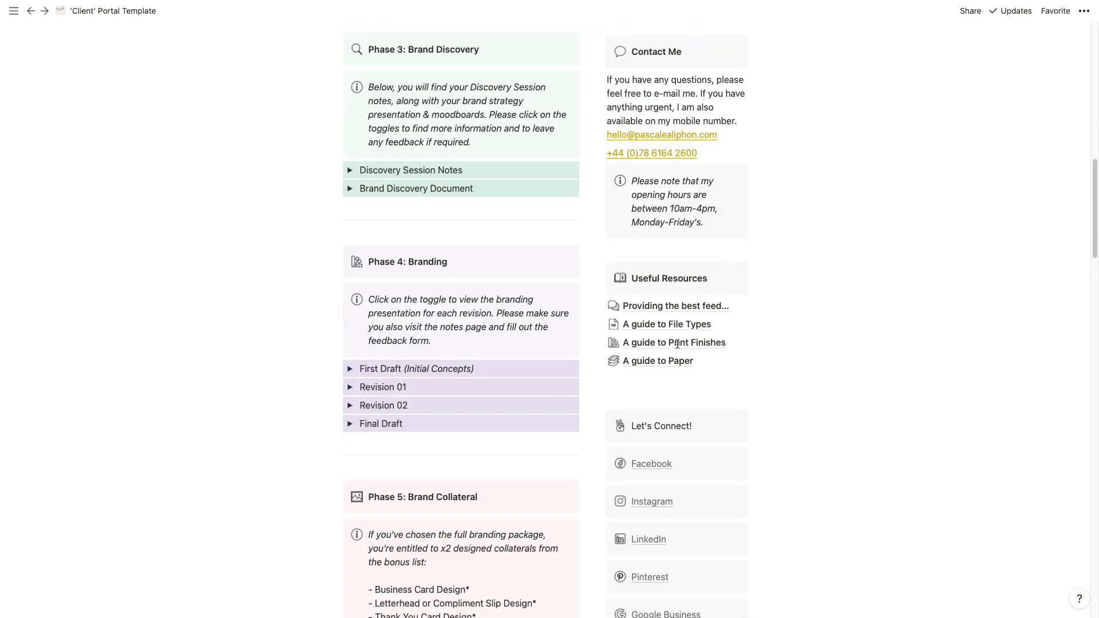